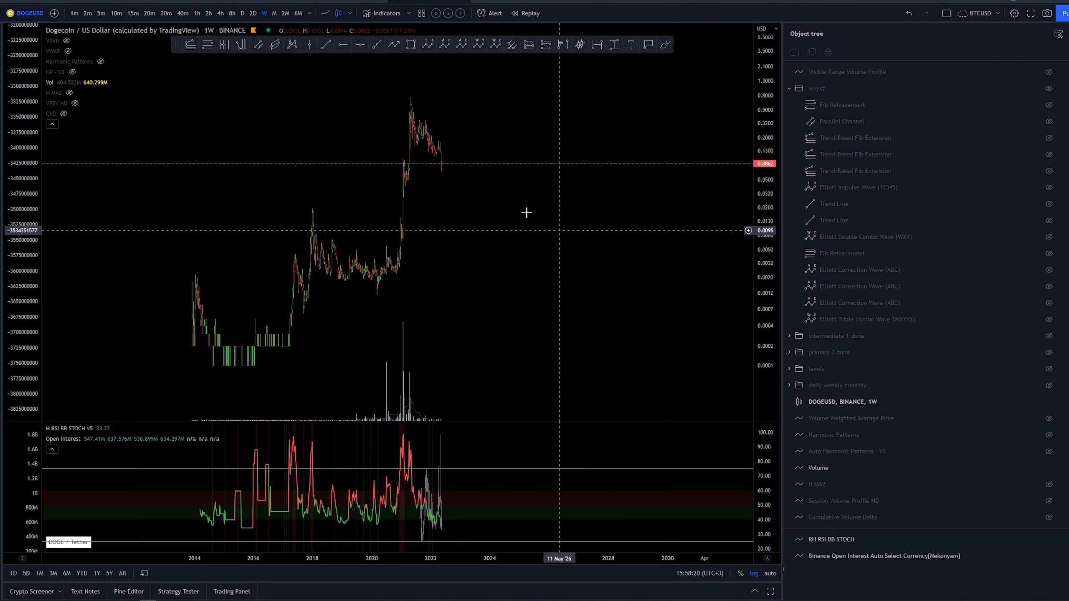
Hide the Open Interest indicator so only the RSI oscillator remains beneath the weekly Dogecoin chart
{"action": "left_click_drag", "start_coordinate": [491, 217], "coordinate": [556, 248]}
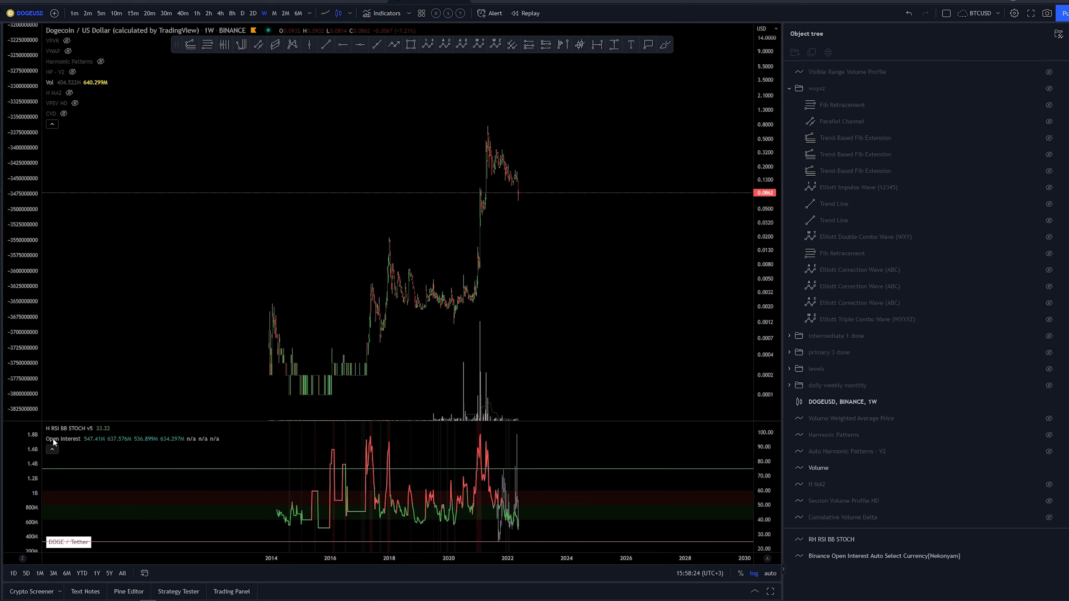
{"action": "left_click", "coordinate": [89, 439]}
{"action": "scroll", "coordinate": [470, 339], "scroll_direction": "up", "scroll_amount": 3}
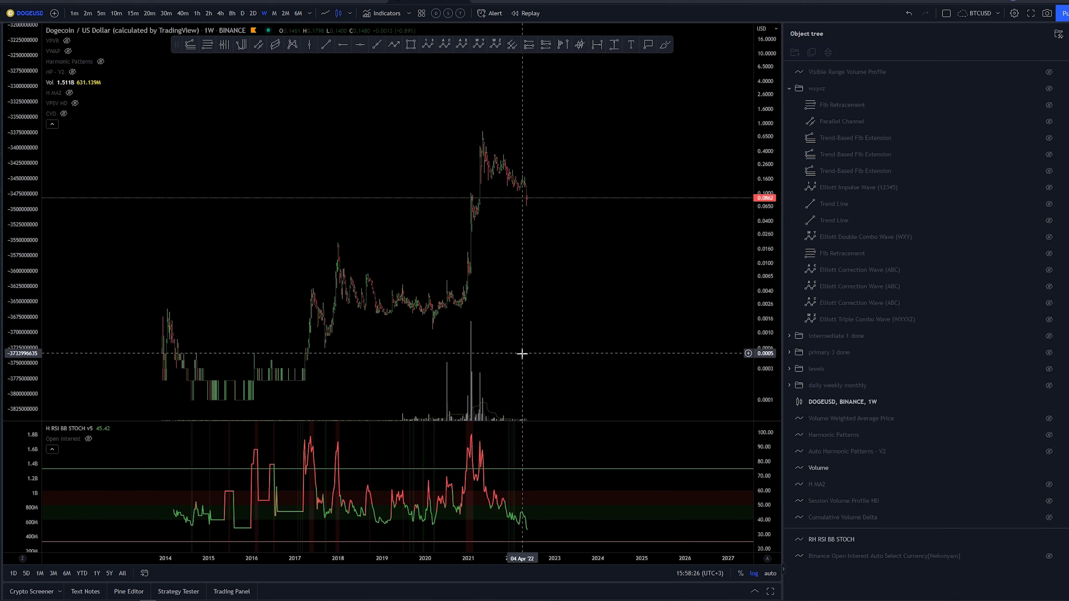
{"action": "left_click_drag", "start_coordinate": [544, 326], "coordinate": [488, 303]}
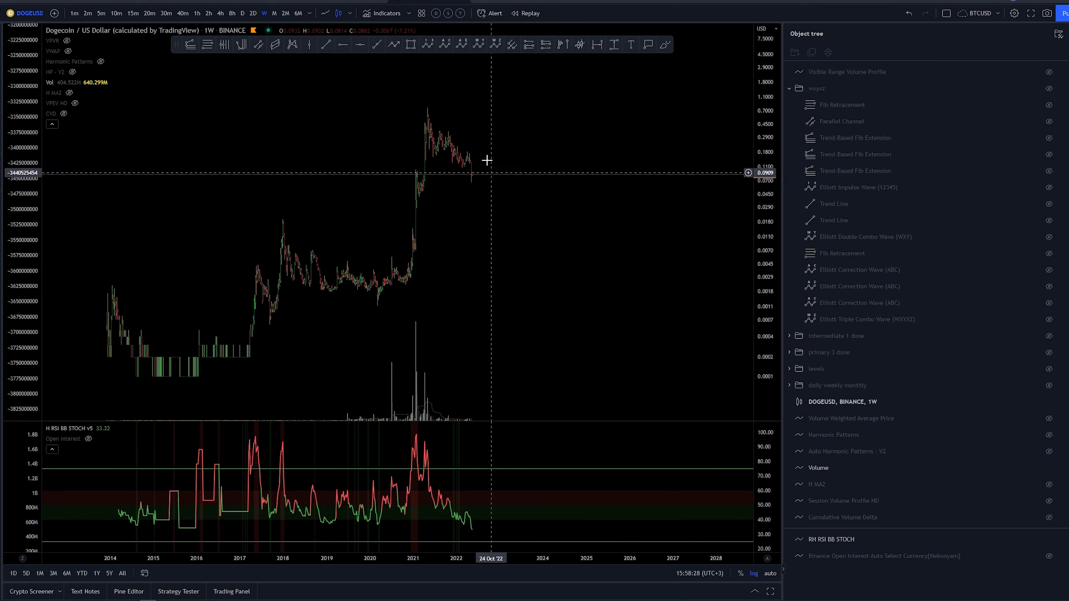
{"action": "mouse_move", "coordinate": [529, 270]}
{"action": "left_mouse_down"}
{"action": "mouse_move", "coordinate": [569, 294]}
{"action": "mouse_move", "coordinate": [533, 305]}
{"action": "mouse_move", "coordinate": [529, 281]}
{"action": "left_mouse_up"}
{"action": "scroll", "coordinate": [557, 300], "scroll_direction": "up", "scroll_amount": 3}
{"action": "scroll", "coordinate": [563, 312], "scroll_direction": "down", "scroll_amount": 3}
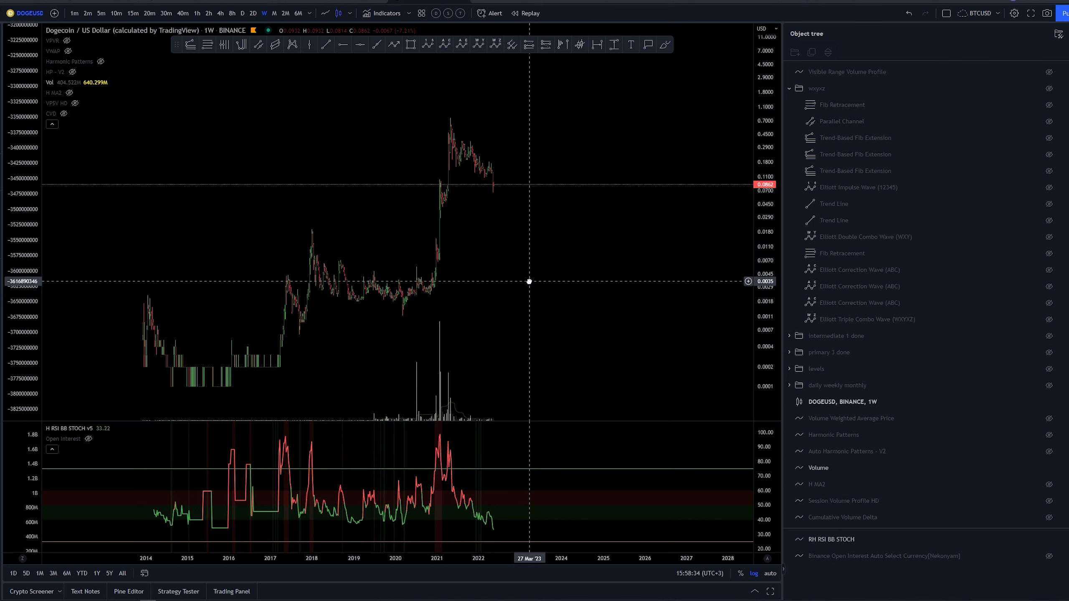
{"action": "scroll", "coordinate": [513, 283], "scroll_direction": "up", "scroll_amount": 2}
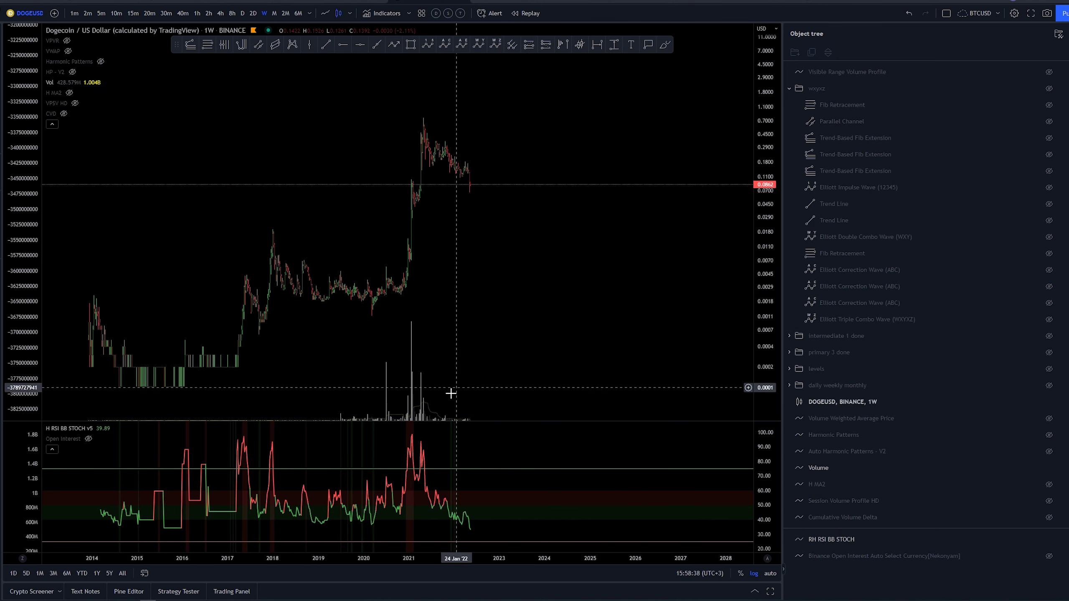
Draw two descending trend lines above and below the RSI curve from about mid-2021 to July 2022, forming a falling channel
{"action": "left_click", "coordinate": [325, 45]}
{"action": "left_click", "coordinate": [435, 488]}
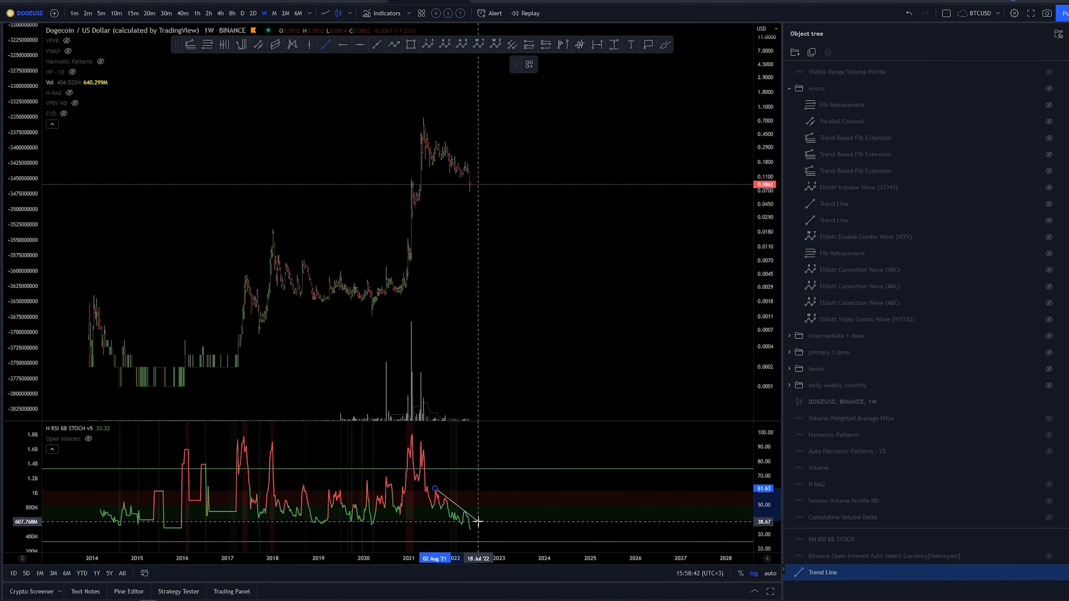
{"action": "left_click", "coordinate": [478, 522]}
{"action": "left_click", "coordinate": [450, 464]}
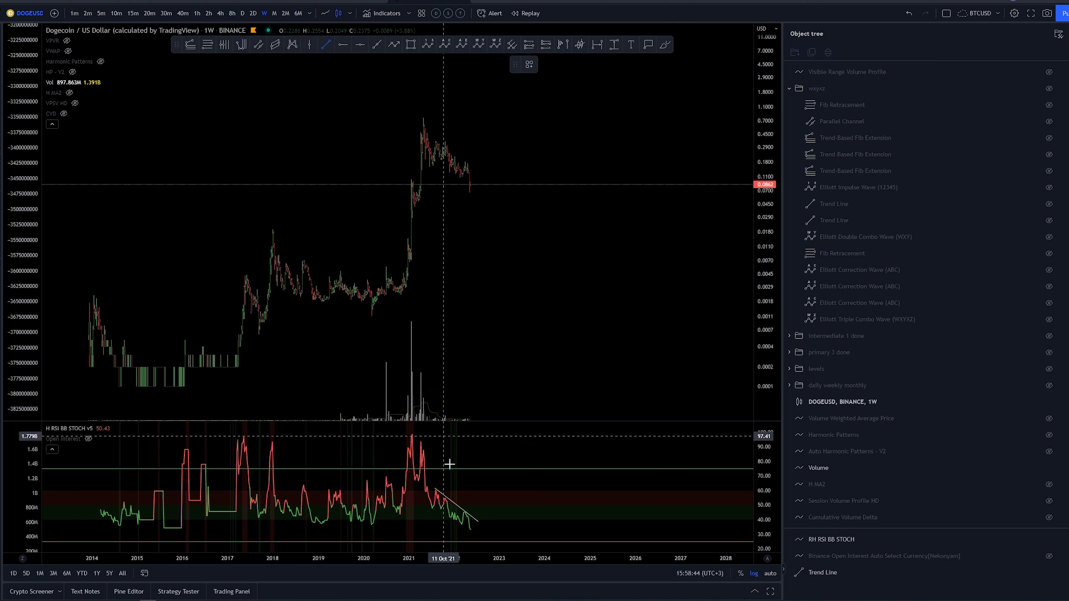
{"action": "left_click", "coordinate": [430, 507]}
{"action": "left_click", "coordinate": [478, 537]}
{"action": "left_click", "coordinate": [436, 515]}
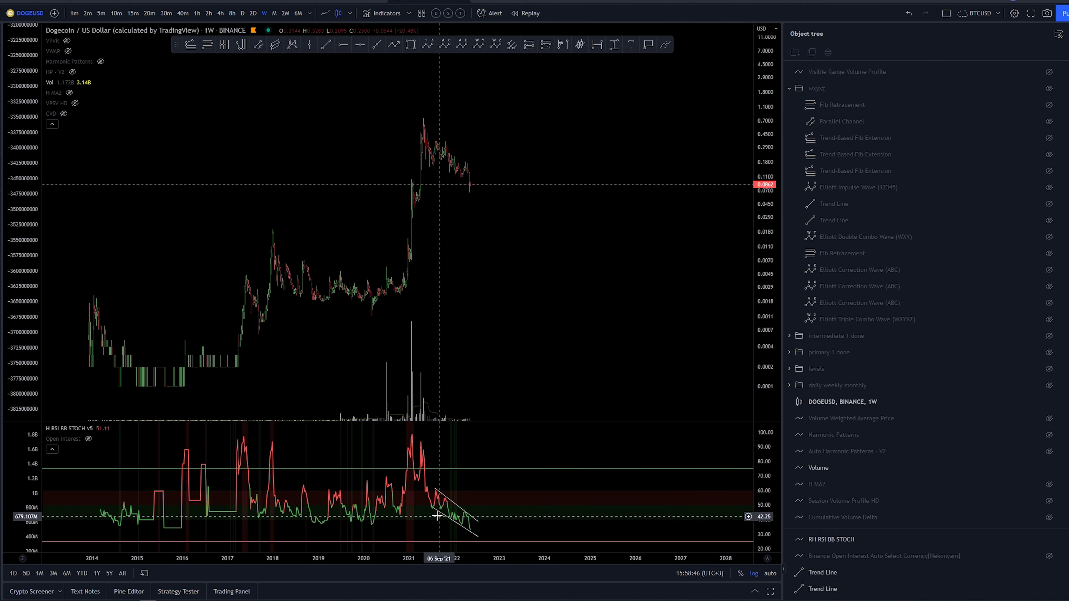
Examine the RSI's falling channel, its two boundary lines and the latest oscillator movement near the channel's end
{"action": "left_click", "coordinate": [471, 535]}
{"action": "left_click", "coordinate": [474, 531]}
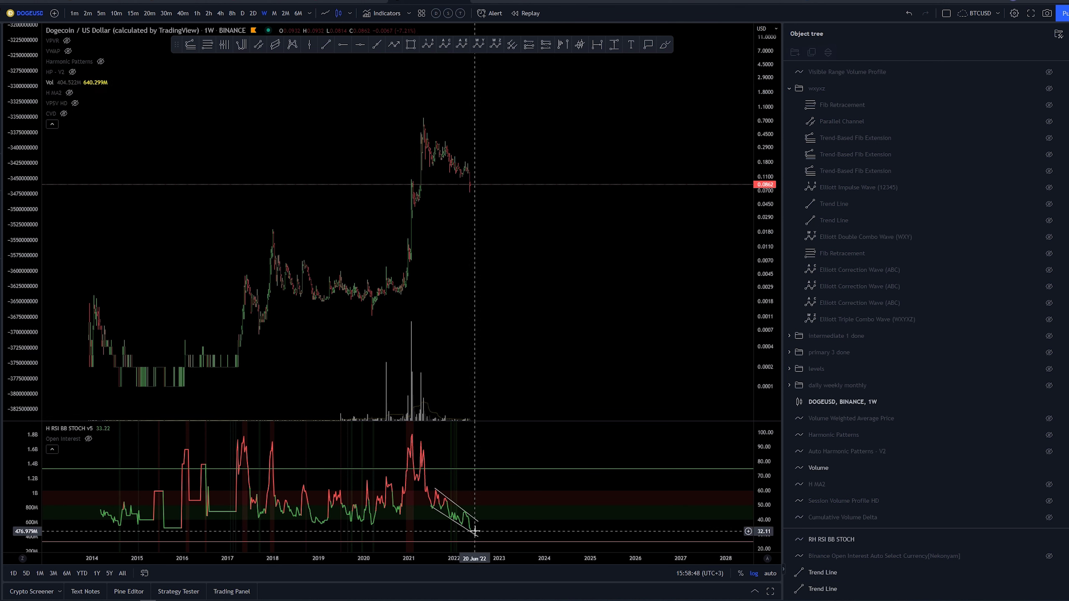
{"action": "left_click", "coordinate": [474, 537]}
{"action": "left_click", "coordinate": [473, 535]}
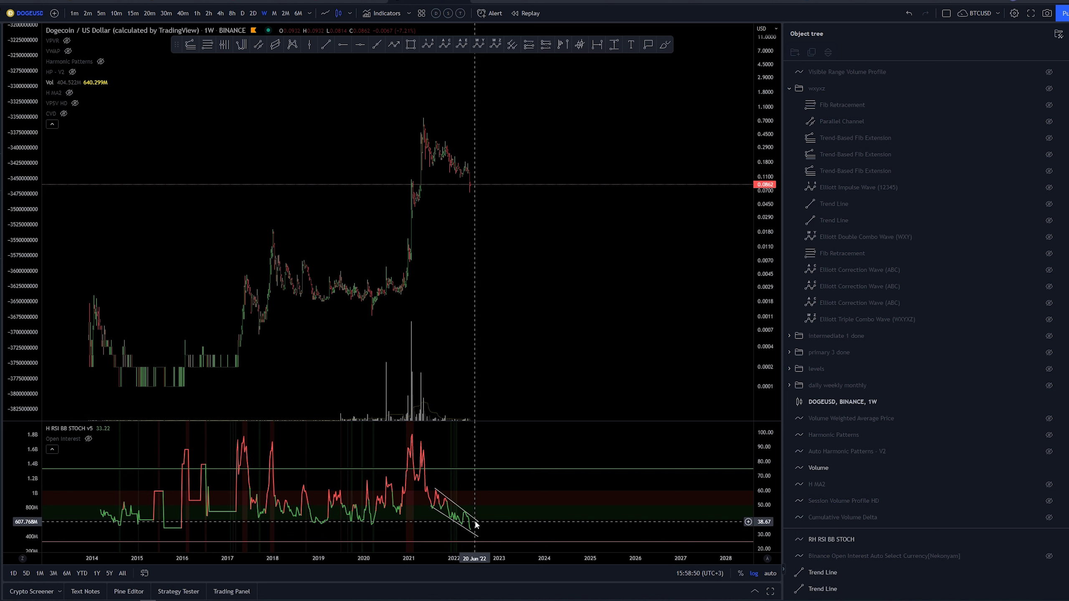
{"action": "left_click", "coordinate": [478, 524]}
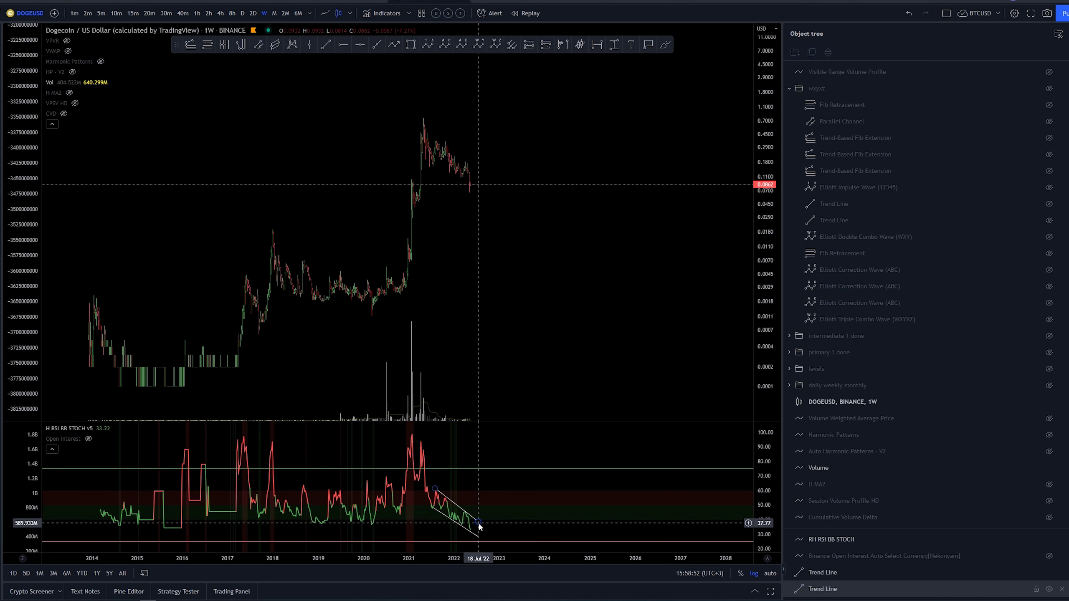
{"action": "left_click", "coordinate": [477, 529]}
{"action": "left_click", "coordinate": [481, 537]}
{"action": "left_click", "coordinate": [477, 521]}
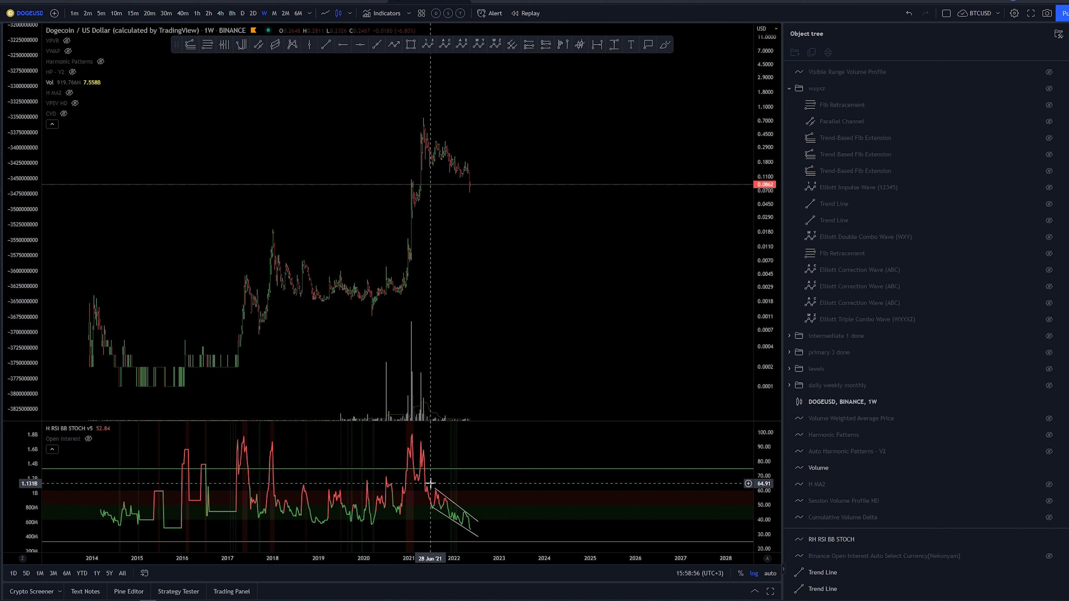
{"action": "left_click", "coordinate": [470, 516]}
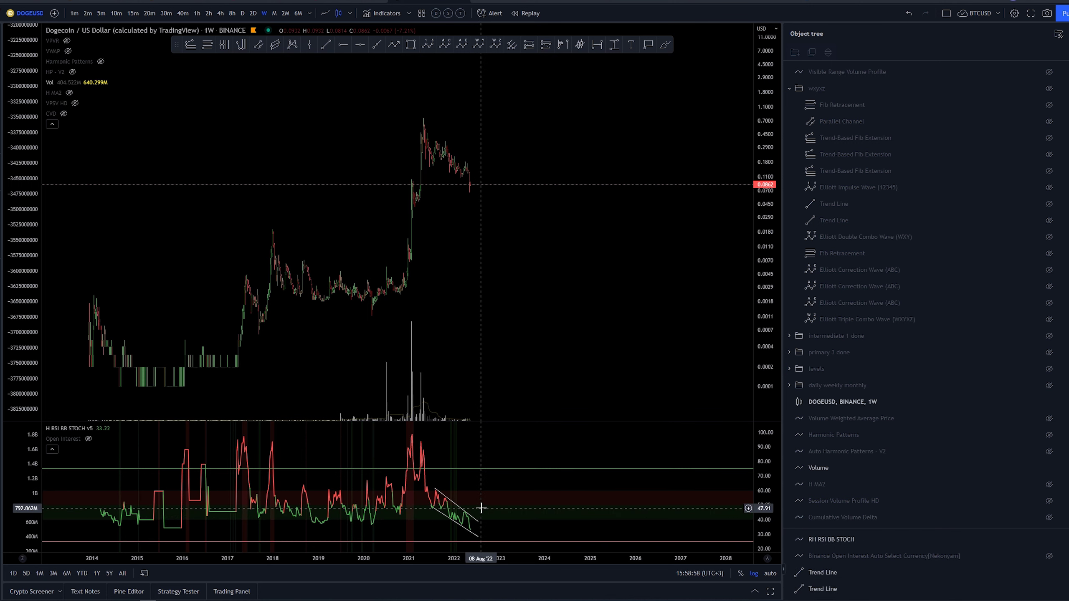
{"action": "left_click", "coordinate": [487, 531]}
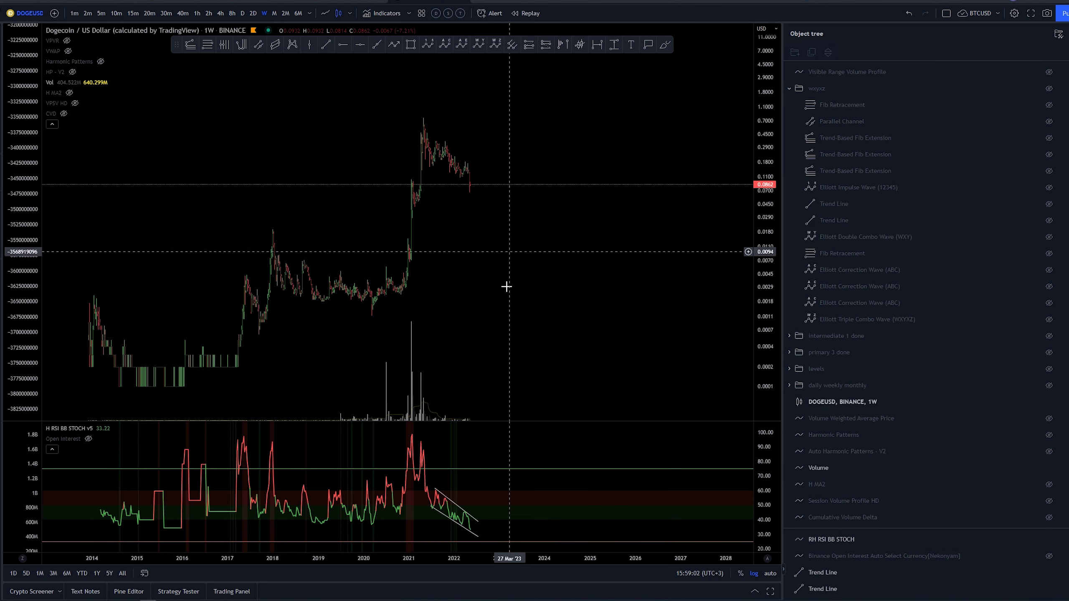
{"action": "left_click", "coordinate": [472, 535]}
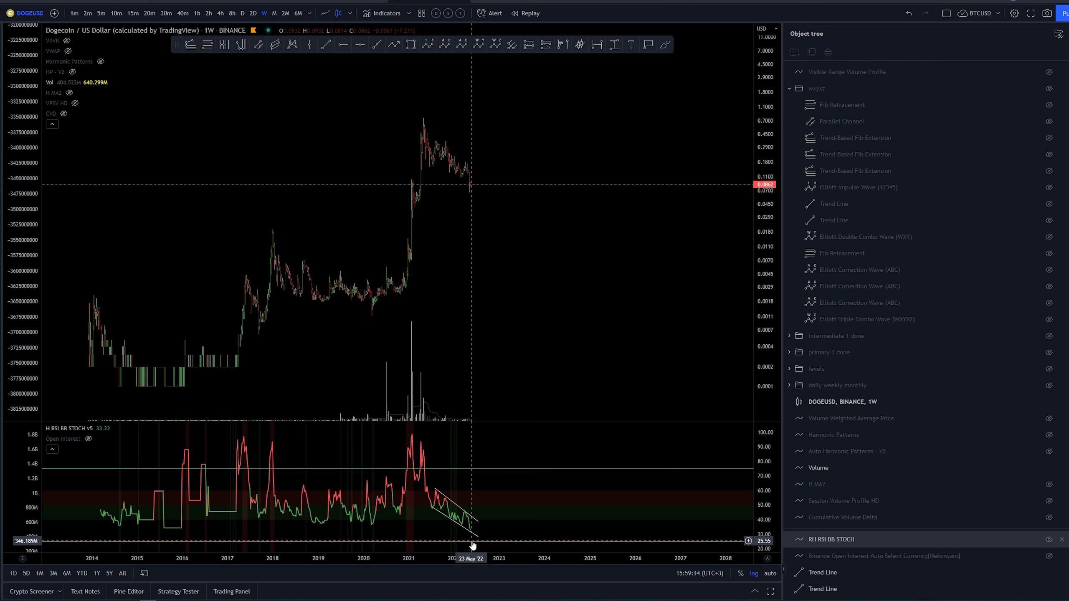
Show the "primary 3 done" drawing group on the price chart
{"action": "left_click_drag", "start_coordinate": [539, 310], "coordinate": [561, 293]}
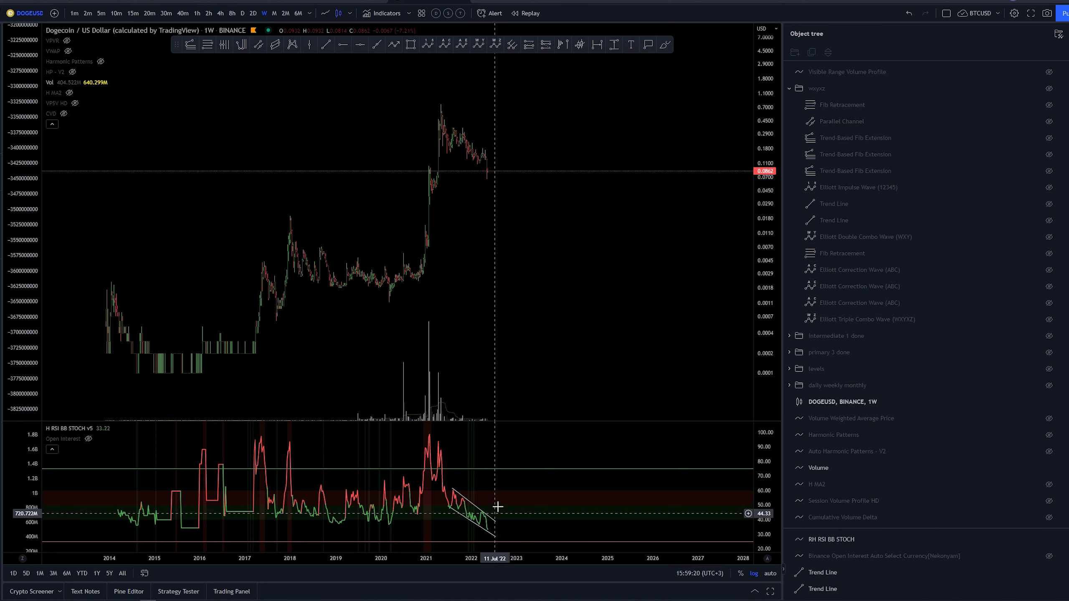
{"action": "left_click_drag", "start_coordinate": [555, 248], "coordinate": [559, 257]}
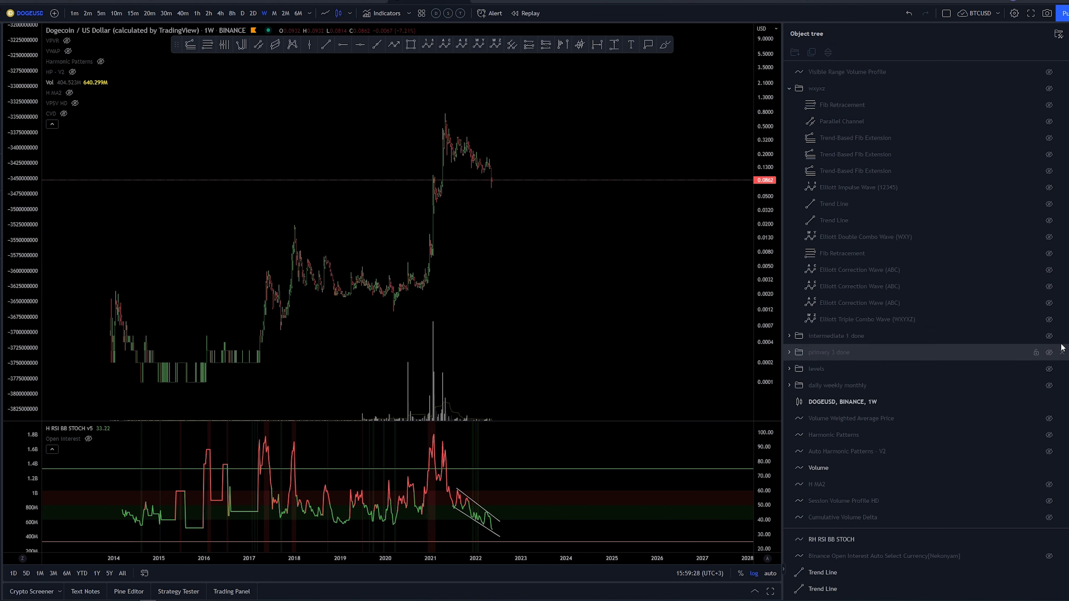
{"action": "left_click", "coordinate": [1049, 353]}
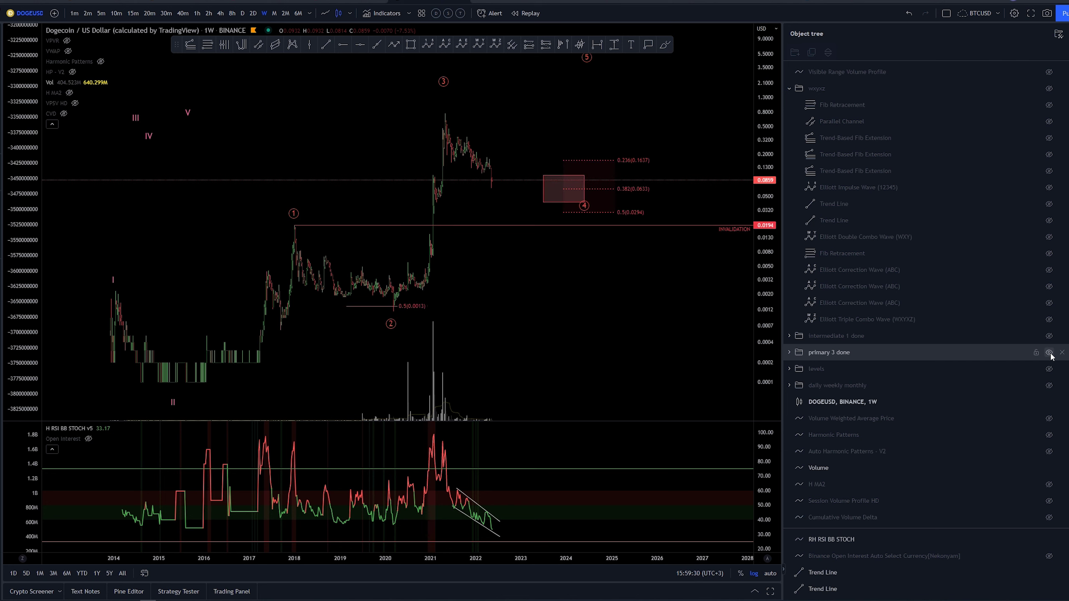
{"action": "scroll", "coordinate": [635, 311], "scroll_direction": "right", "scroll_amount": 1}
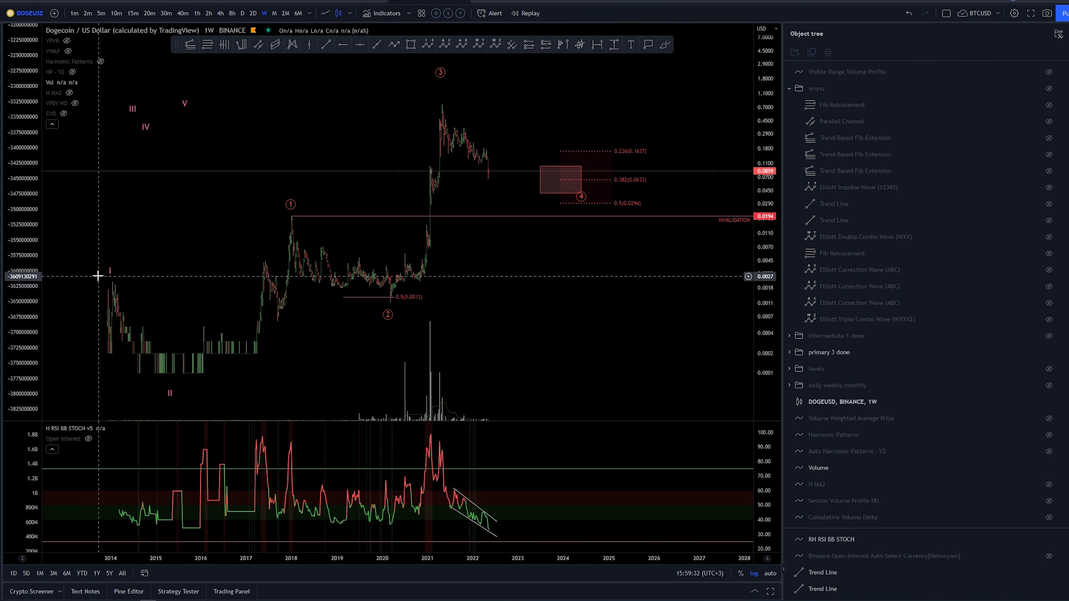
Examine the primary wave count from wave I to wave 5, including the wave 4 retracement box and the 1.618 extension
{"action": "left_click", "coordinate": [112, 278]}
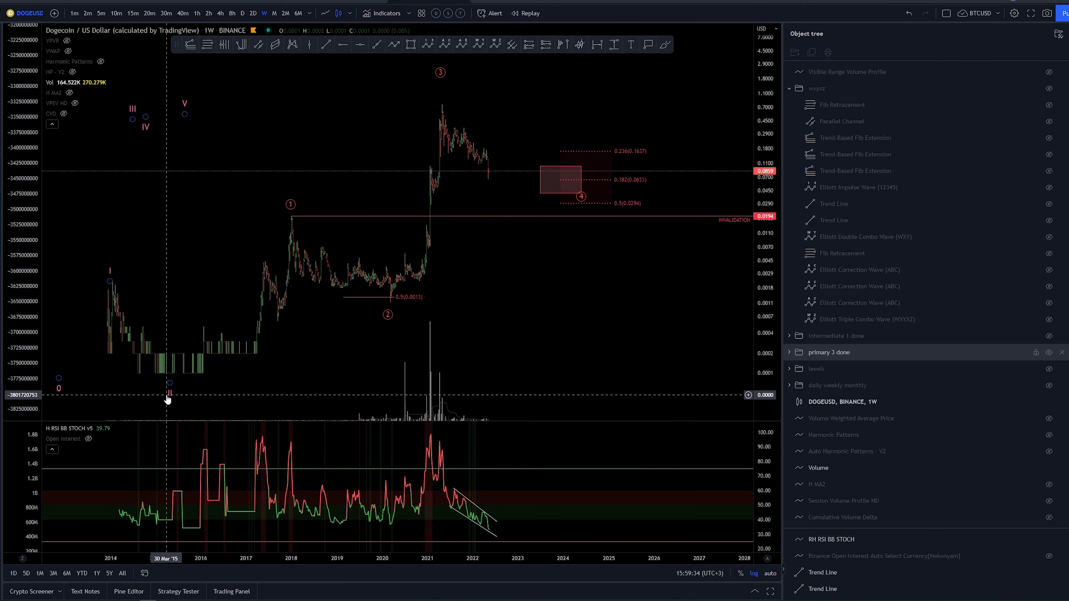
{"action": "left_click", "coordinate": [205, 312]}
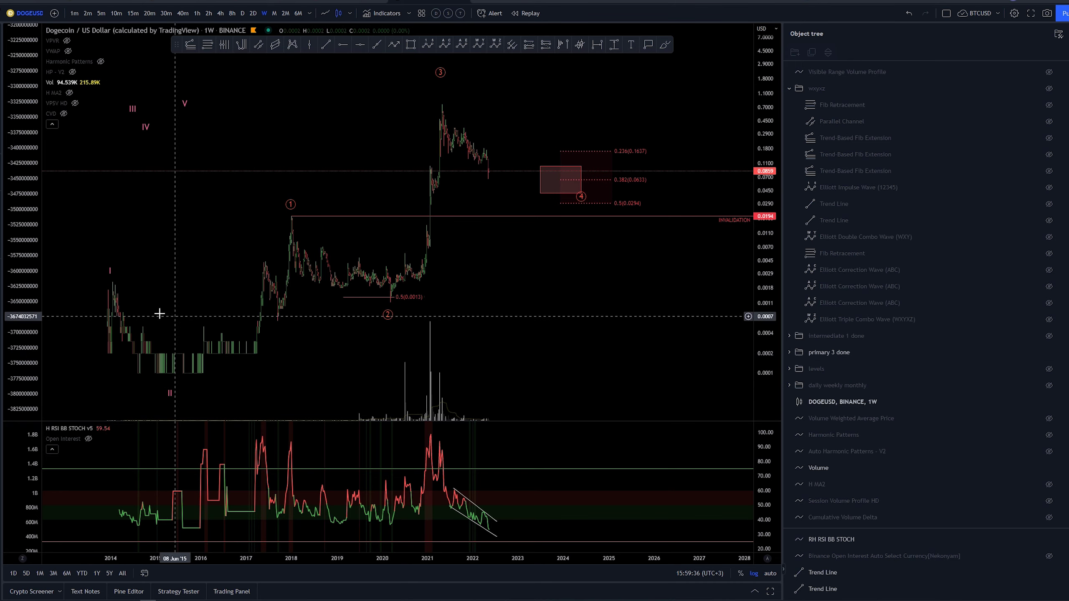
{"action": "left_click_drag", "start_coordinate": [305, 359], "coordinate": [253, 359]}
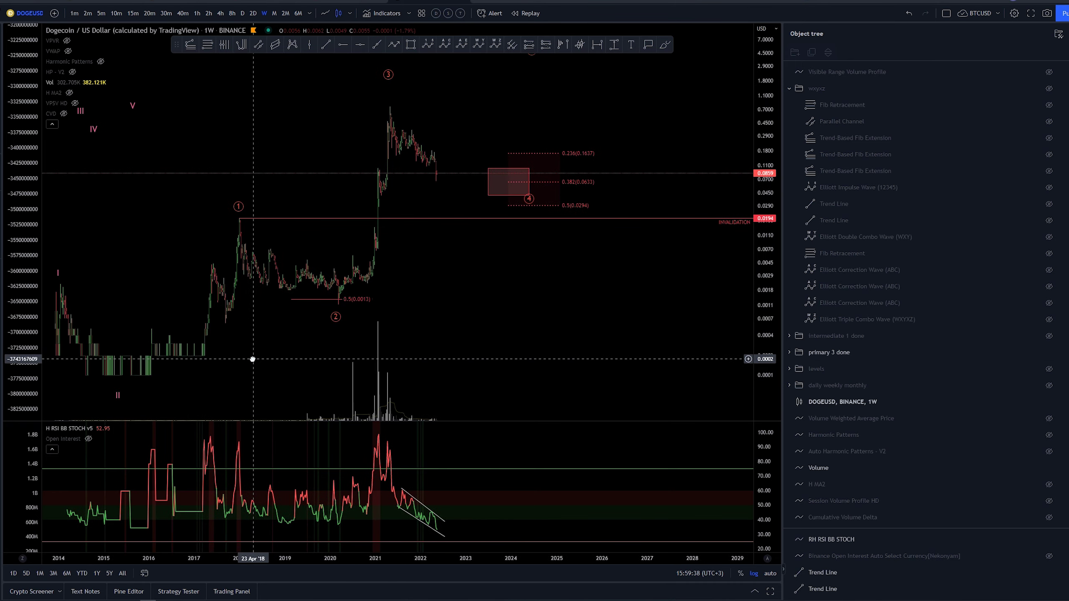
{"action": "right_click", "coordinate": [252, 360]}
{"action": "left_click", "coordinate": [238, 344]}
{"action": "scroll", "coordinate": [349, 360], "scroll_direction": "down", "scroll_amount": 2}
{"action": "left_click_drag", "start_coordinate": [349, 360], "coordinate": [242, 361]}
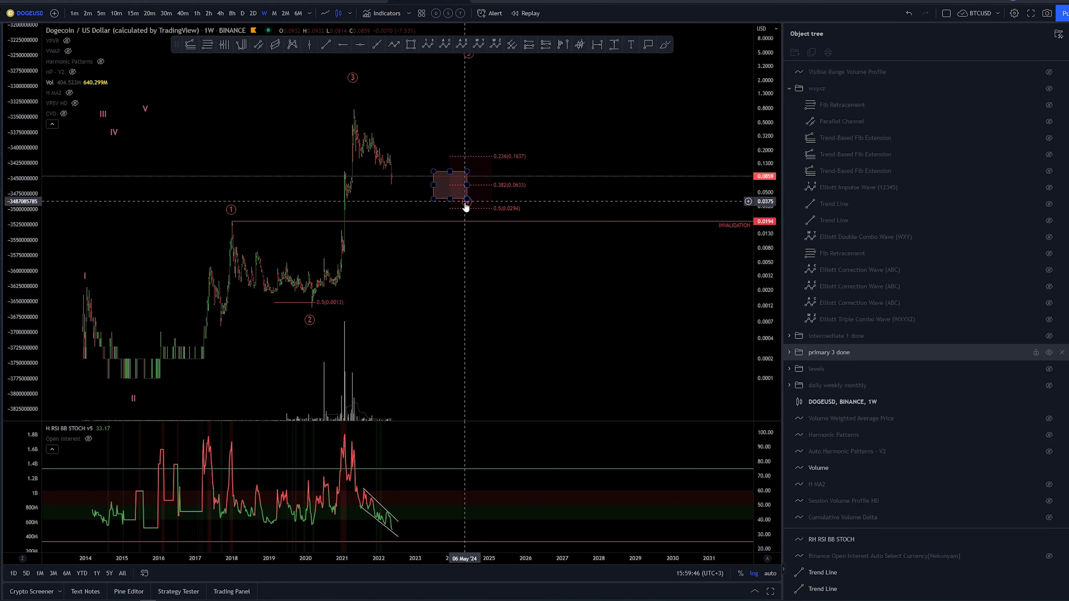
{"action": "scroll", "coordinate": [591, 307], "scroll_direction": "down", "scroll_amount": 2}
{"action": "left_click_drag", "start_coordinate": [591, 340], "coordinate": [588, 394]}
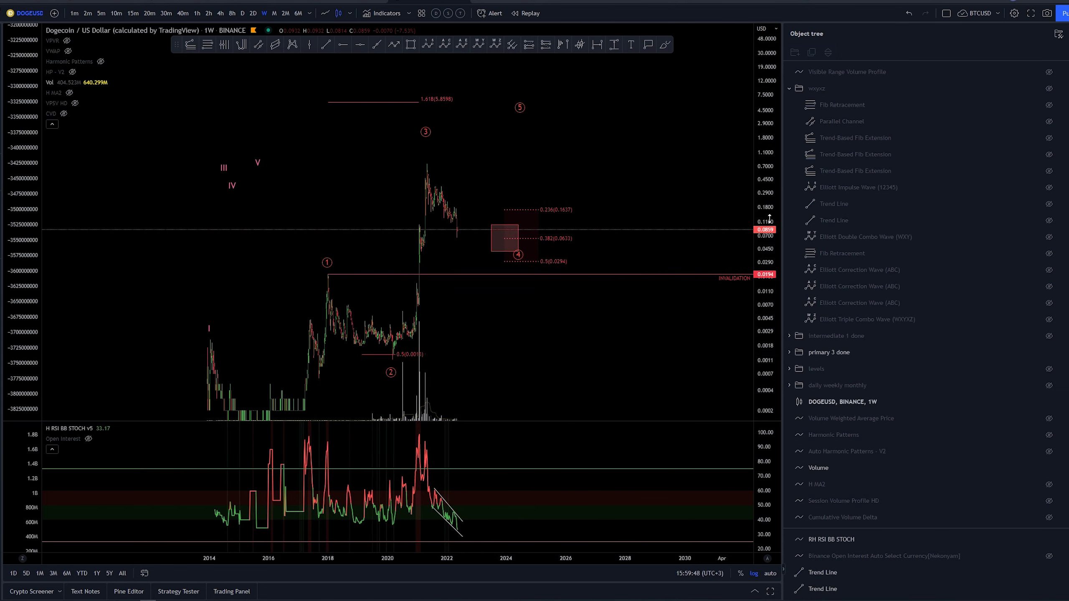
{"action": "left_click_drag", "start_coordinate": [769, 218], "coordinate": [769, 256]}
{"action": "left_click_drag", "start_coordinate": [613, 332], "coordinate": [560, 329]}
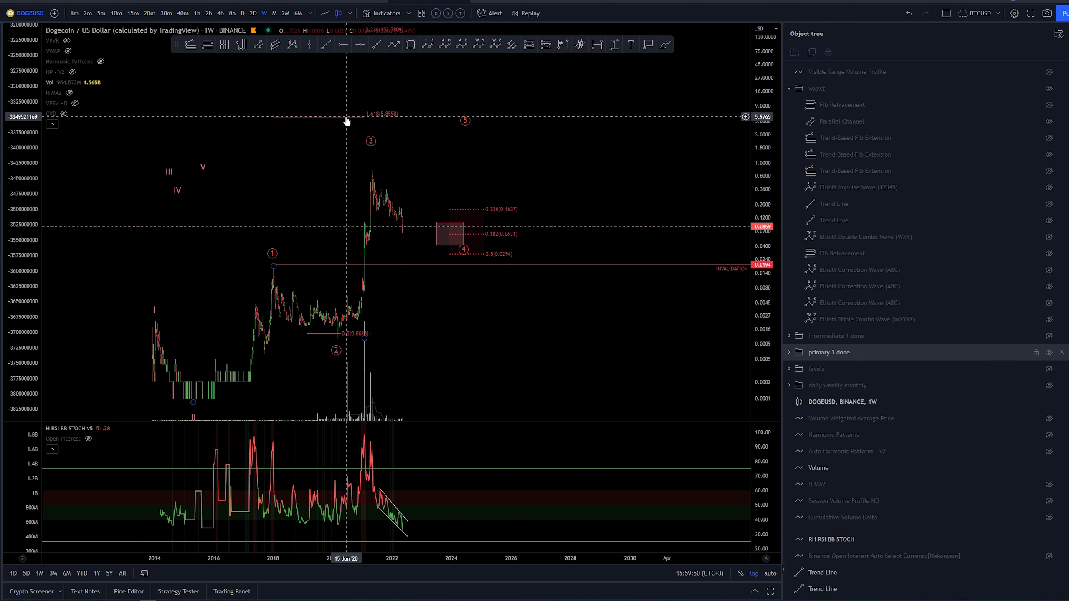
{"action": "left_click_drag", "start_coordinate": [524, 387], "coordinate": [525, 374]}
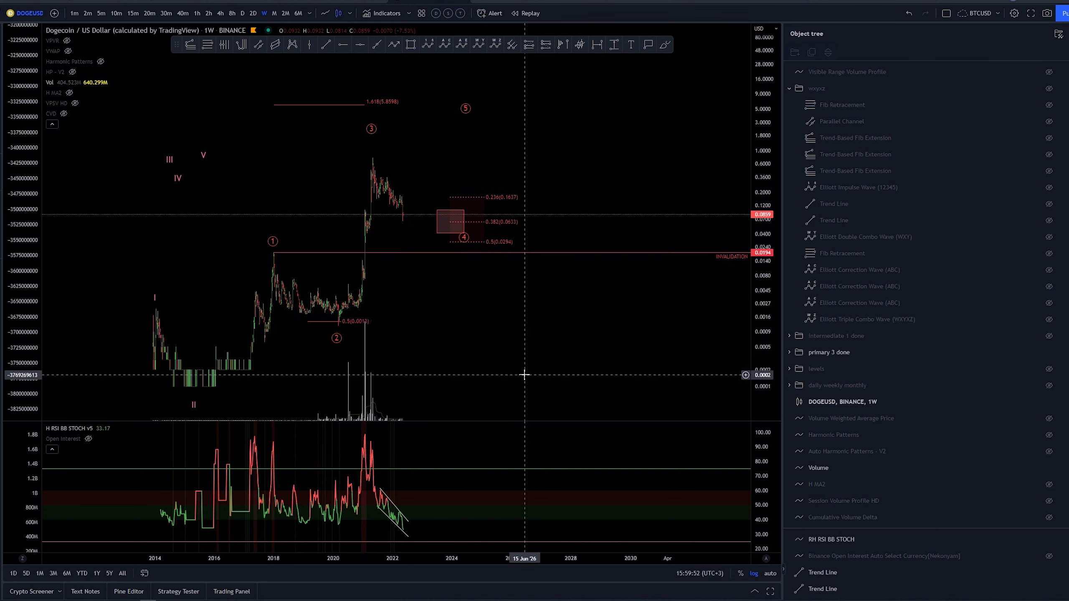
Hide the "primary 3 done" drawings and show the "intermediate 1 done" group to view its alternative wave count
{"action": "left_click", "coordinate": [1048, 353]}
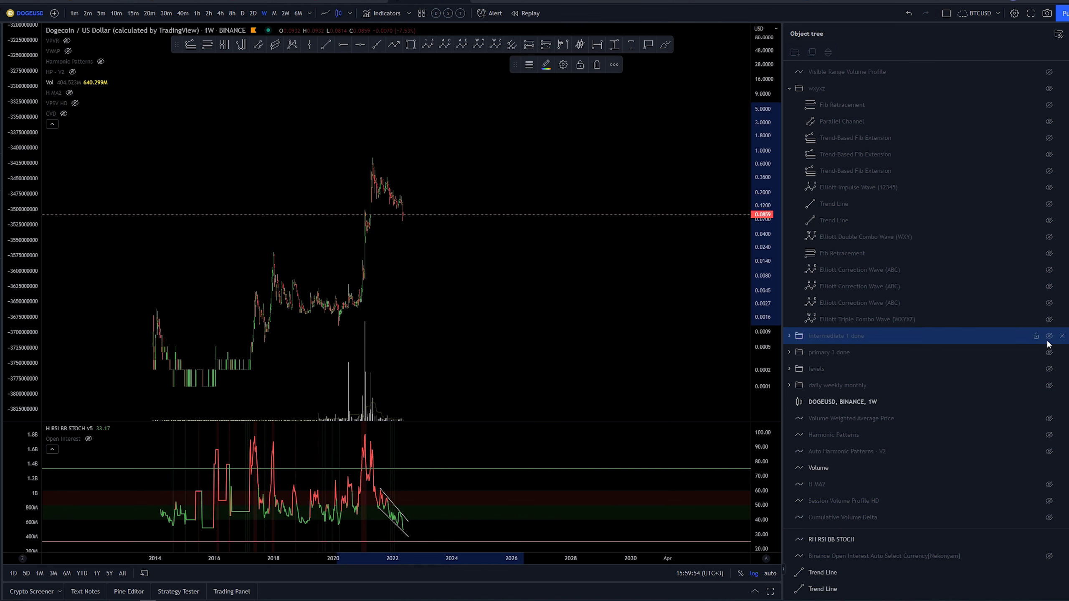
{"action": "left_click", "coordinate": [1049, 336]}
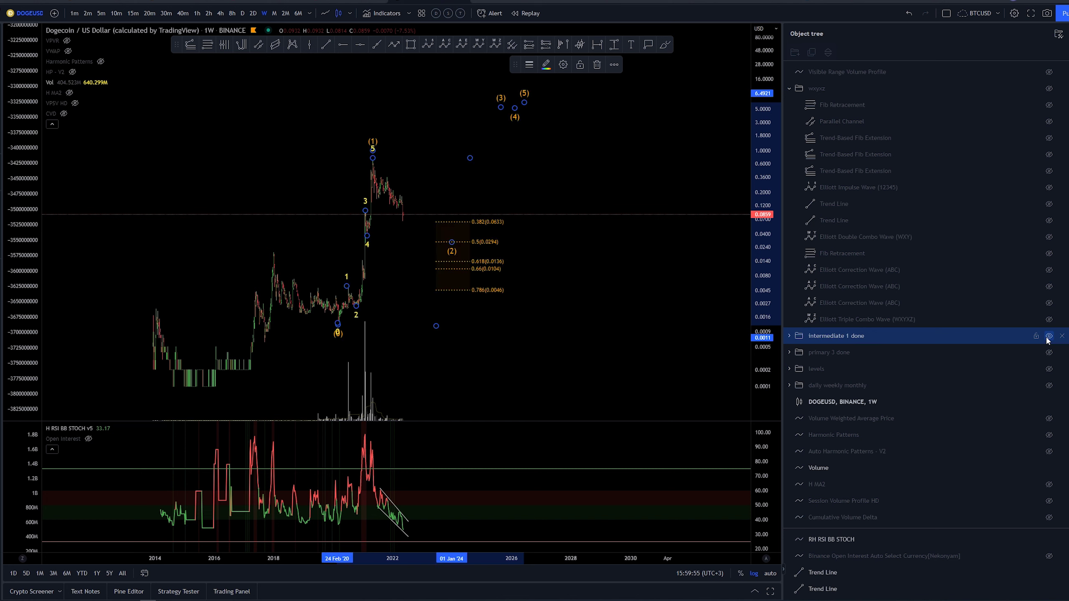
{"action": "left_click", "coordinate": [374, 140]}
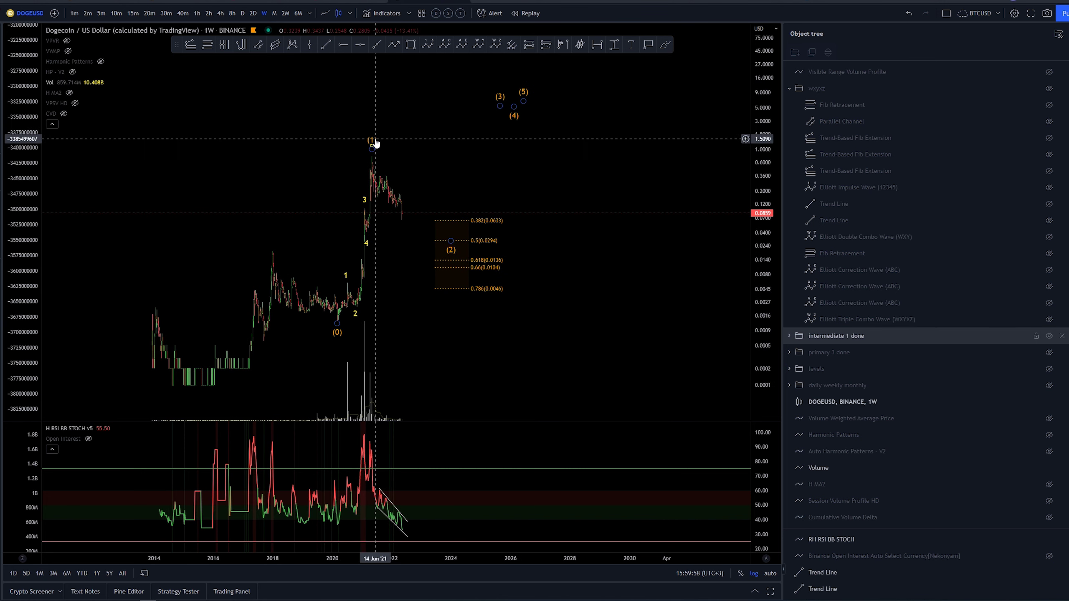
{"action": "left_click", "coordinate": [511, 167]}
{"action": "left_click_drag", "start_coordinate": [549, 160], "coordinate": [534, 150]}
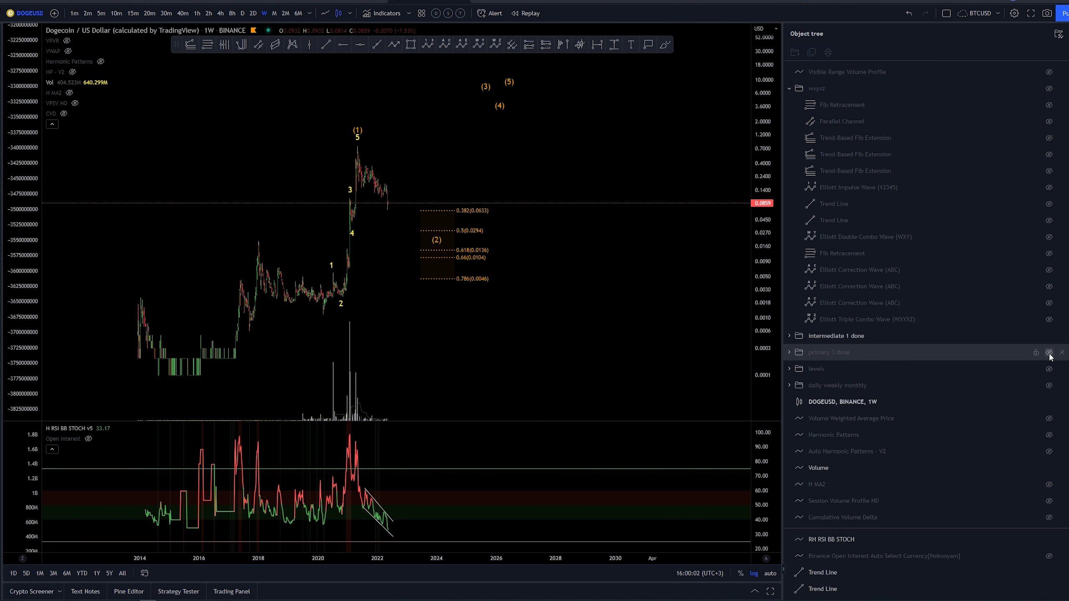
Switch the display back from "intermediate 1 done" to "primary 3 done" and examine the wave 4 target box and retracement levels
{"action": "left_click", "coordinate": [1049, 336]}
{"action": "left_click", "coordinate": [1050, 352]}
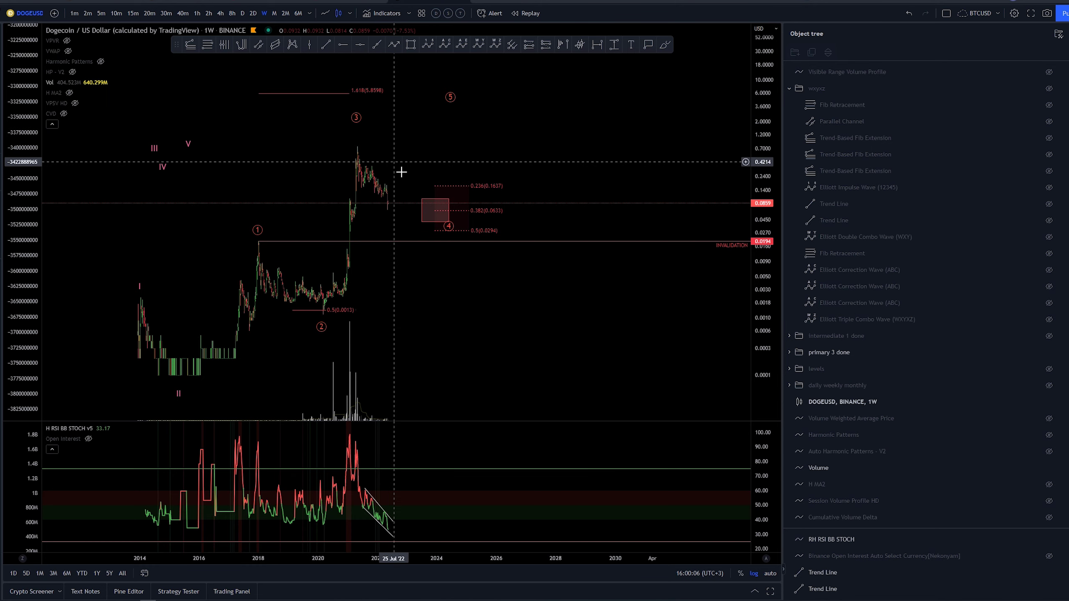
{"action": "left_click", "coordinate": [417, 204]}
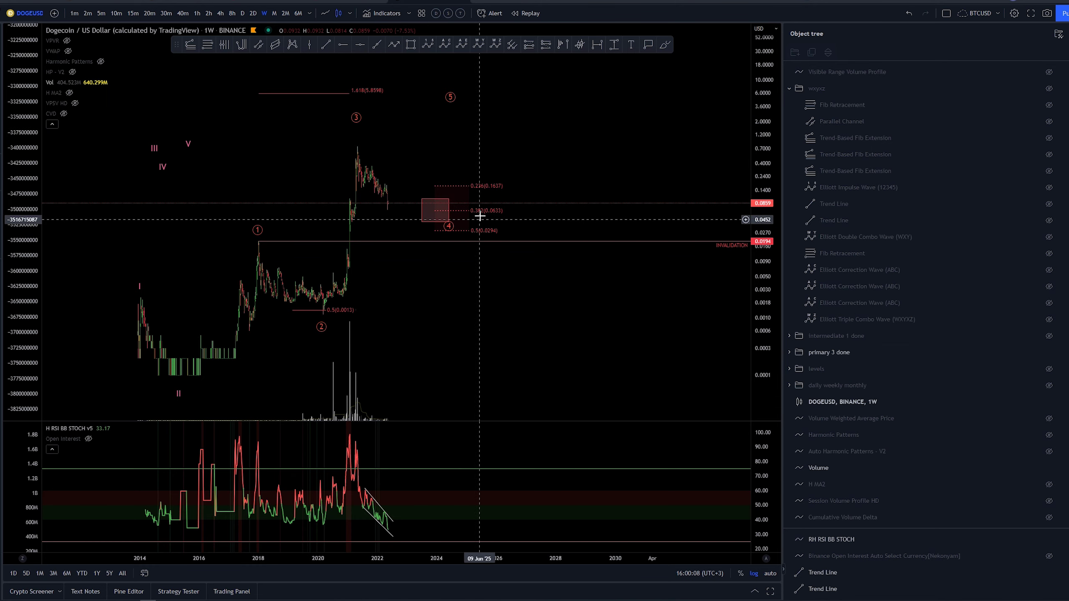
{"action": "left_click", "coordinate": [462, 238]}
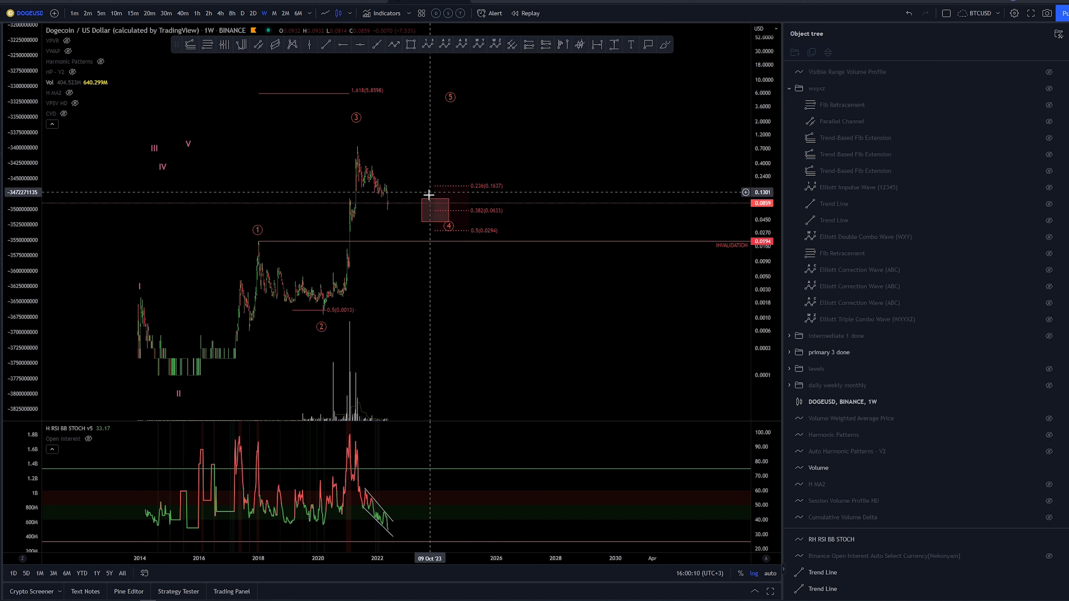
{"action": "left_click", "coordinate": [432, 221]}
{"action": "left_click", "coordinate": [472, 215]}
{"action": "left_click", "coordinate": [464, 211]}
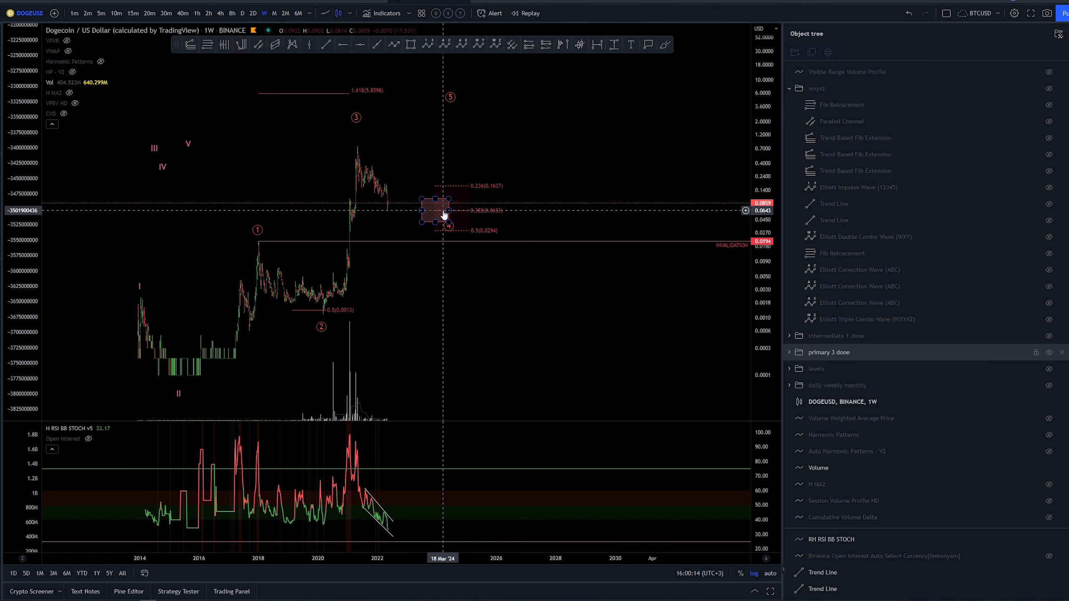
{"action": "left_click", "coordinate": [356, 139]}
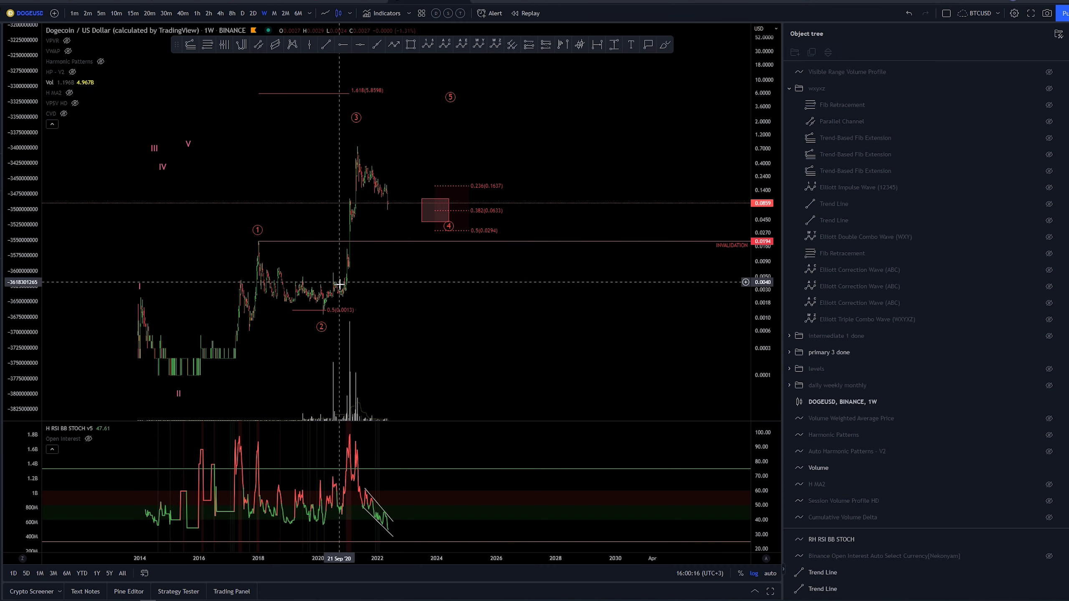
Hide the "primary 3 done" drawings and show the "intermediate 1 done" group with its wave (2) retracement zone
{"action": "left_click", "coordinate": [436, 204]}
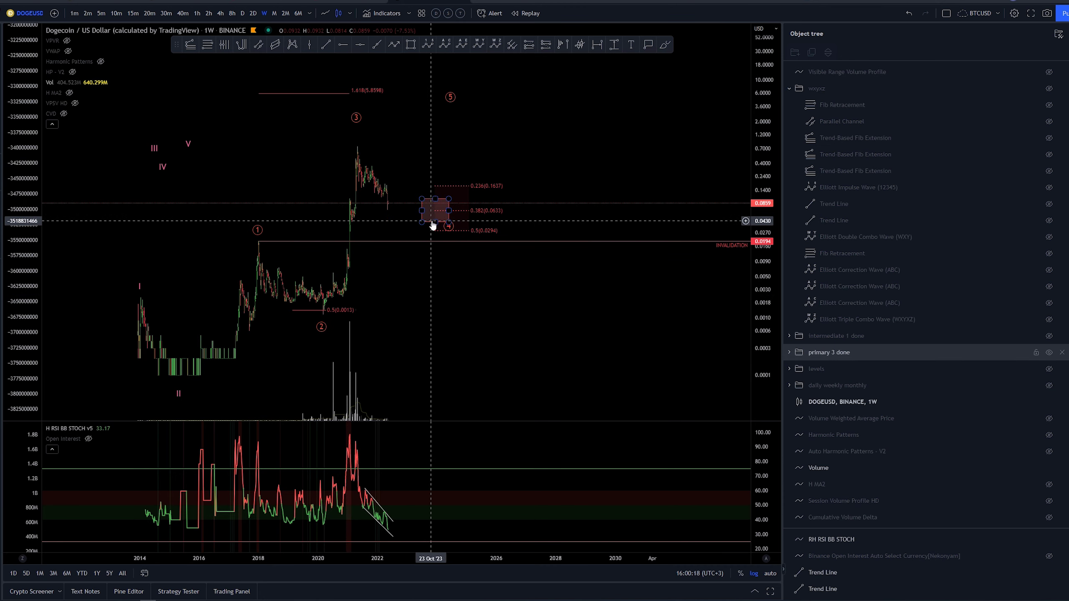
{"action": "left_click", "coordinate": [445, 199]}
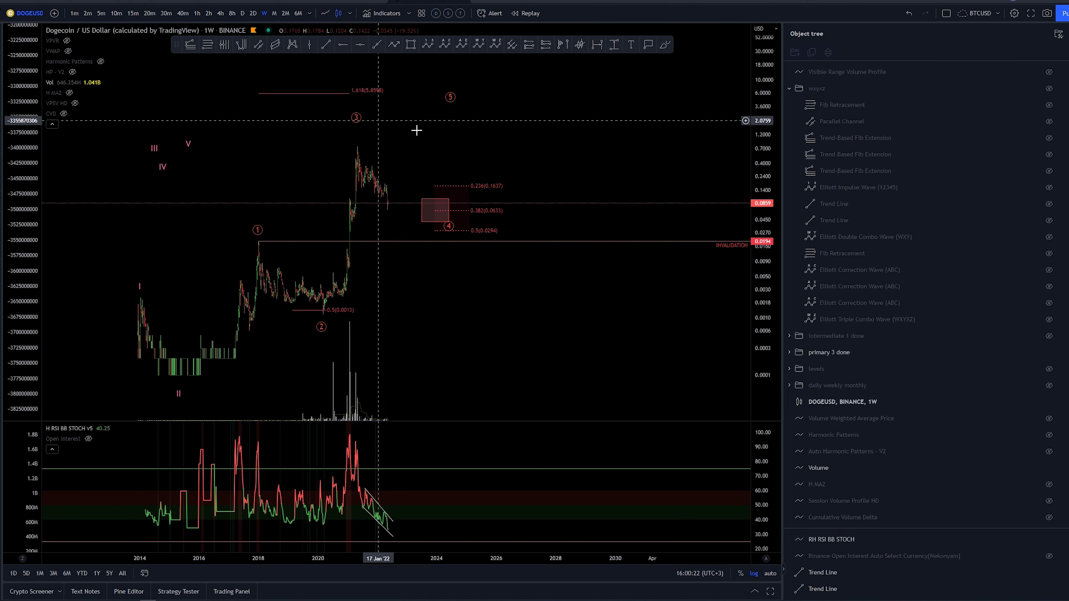
{"action": "left_click", "coordinate": [1049, 352]}
{"action": "left_click", "coordinate": [1049, 336]}
{"action": "scroll", "coordinate": [628, 287], "scroll_direction": "up", "scroll_amount": 3}
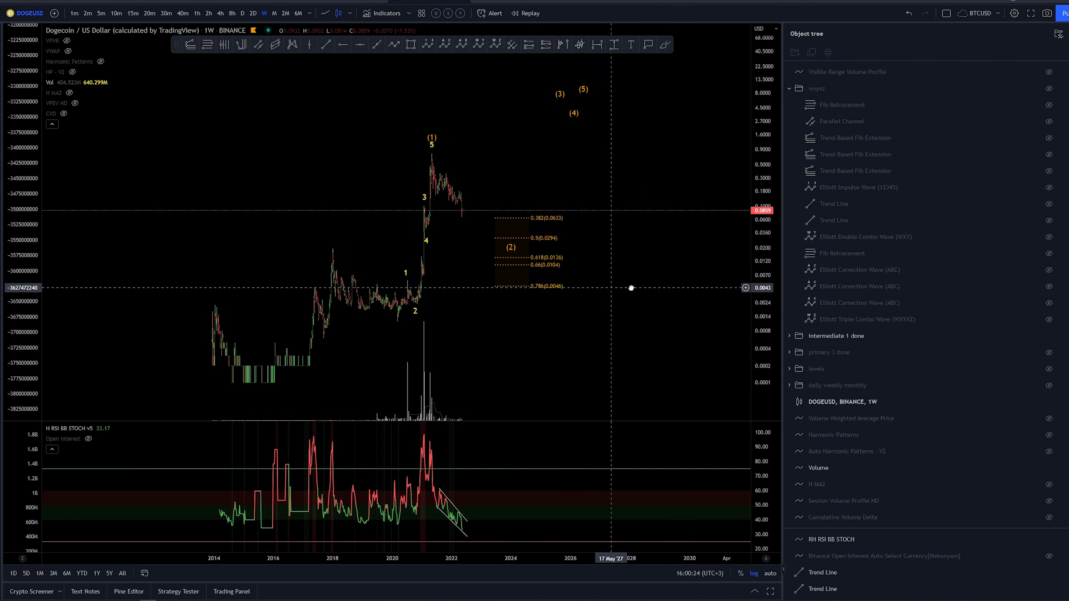
{"action": "left_click_drag", "start_coordinate": [757, 280], "coordinate": [757, 219]}
{"action": "scroll", "coordinate": [654, 281], "scroll_direction": "up", "scroll_amount": 3}
{"action": "left_click_drag", "start_coordinate": [616, 294], "coordinate": [658, 290]}
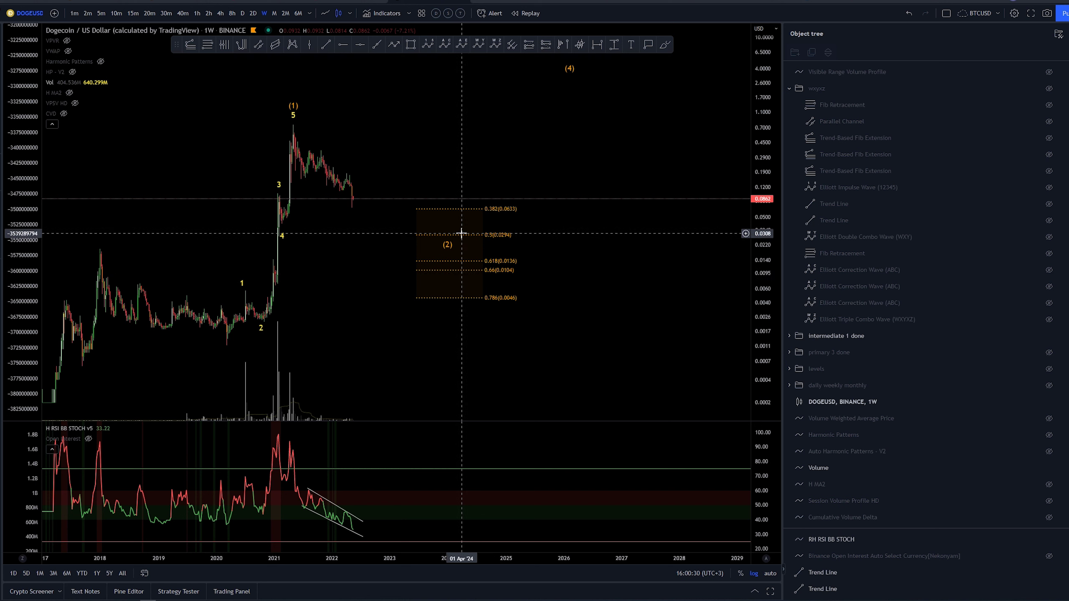
Move the wave (2) Fib retracement earlier in time so it spans 13 February 2023 to 8 April 2024
{"action": "left_click", "coordinate": [465, 262]}
{"action": "left_click_drag", "start_coordinate": [464, 262], "coordinate": [444, 261]}
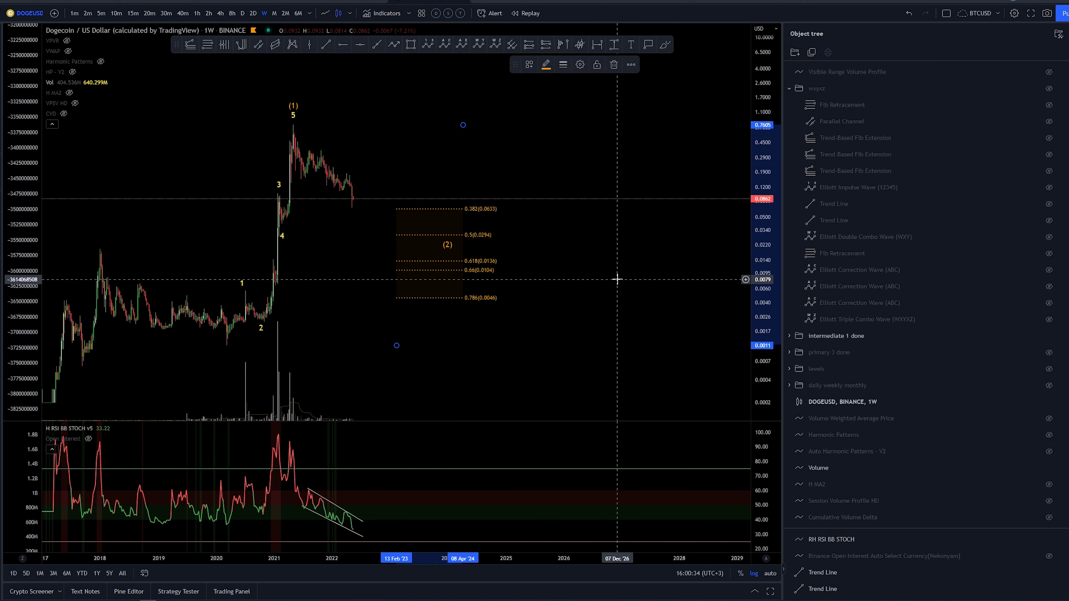
{"action": "left_click", "coordinate": [617, 279]}
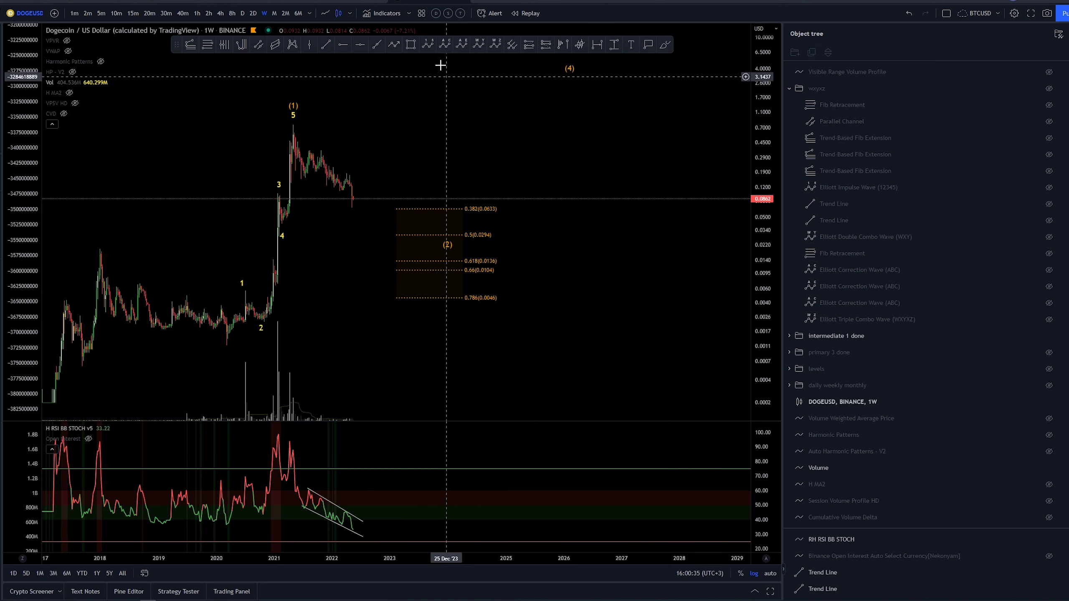
Try a horizontal ray at the 0.5 retracement level (0.0294) from 27 June 2022 and delete it
{"action": "left_click", "coordinate": [359, 235]}
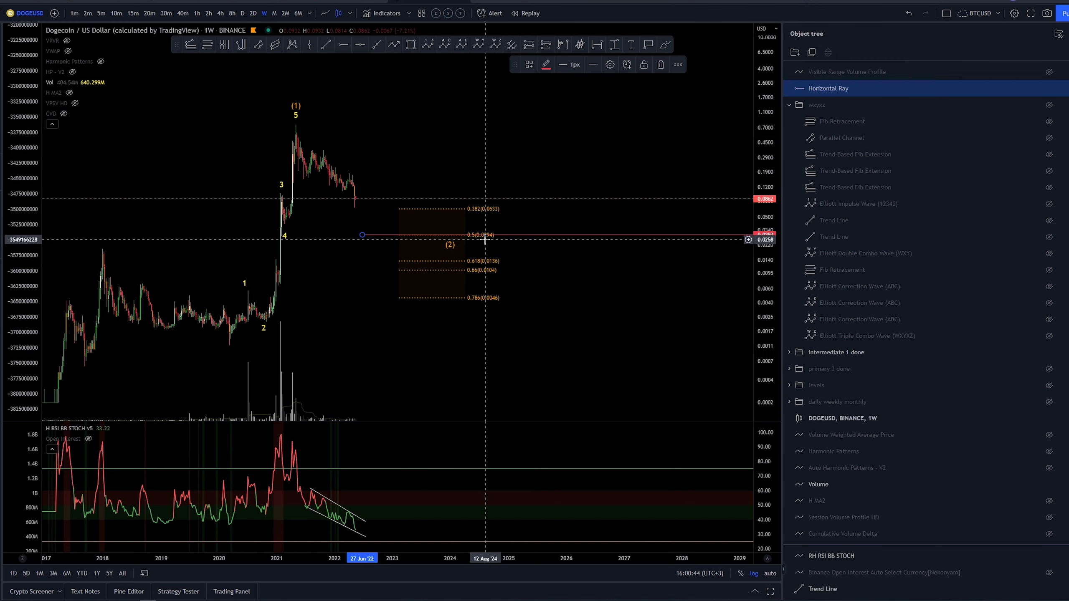
{"action": "key", "text": "Delete"}
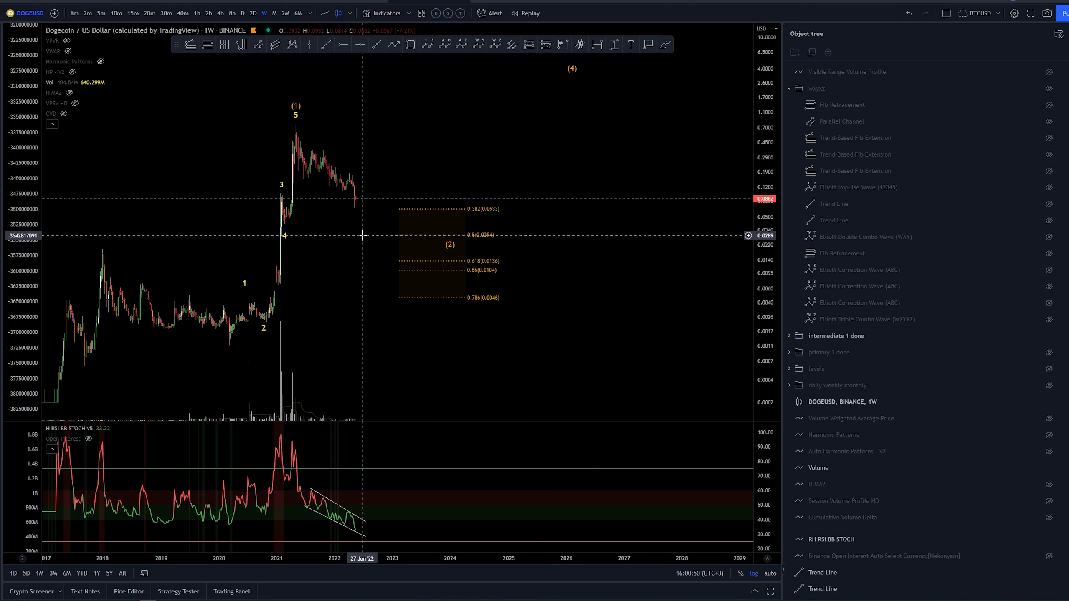
Show the Visible Range Volume Profile and hide the "intermediate 1 done" drawings to view the price chart without the wave count
{"action": "left_click_drag", "start_coordinate": [369, 259], "coordinate": [416, 249]}
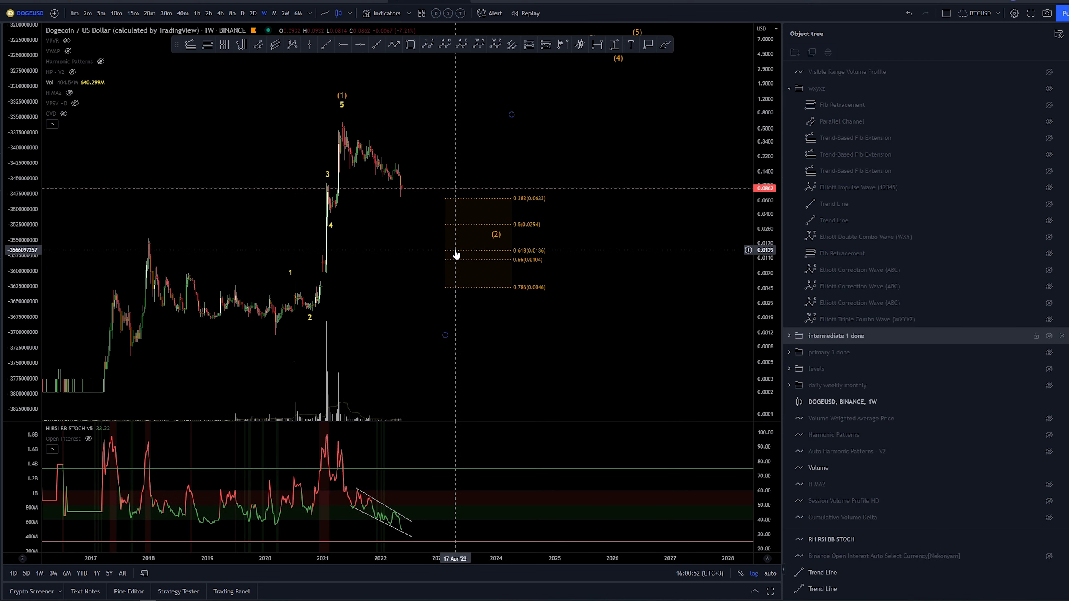
{"action": "scroll", "coordinate": [446, 270], "scroll_direction": "up", "scroll_amount": 4}
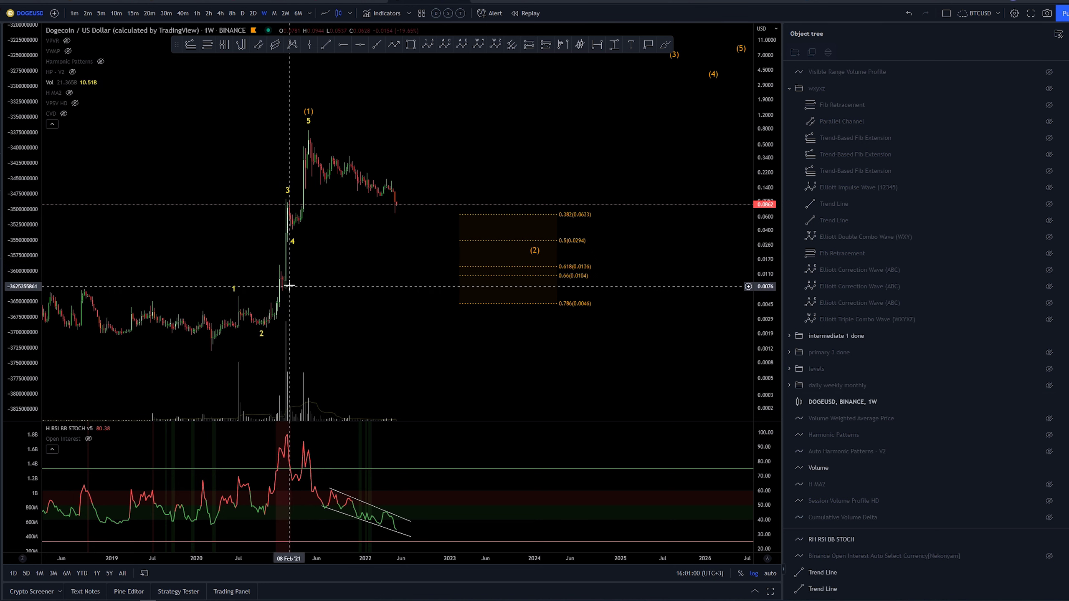
{"action": "left_click", "coordinate": [66, 42]}
{"action": "left_click_drag", "start_coordinate": [379, 279], "coordinate": [166, 294]}
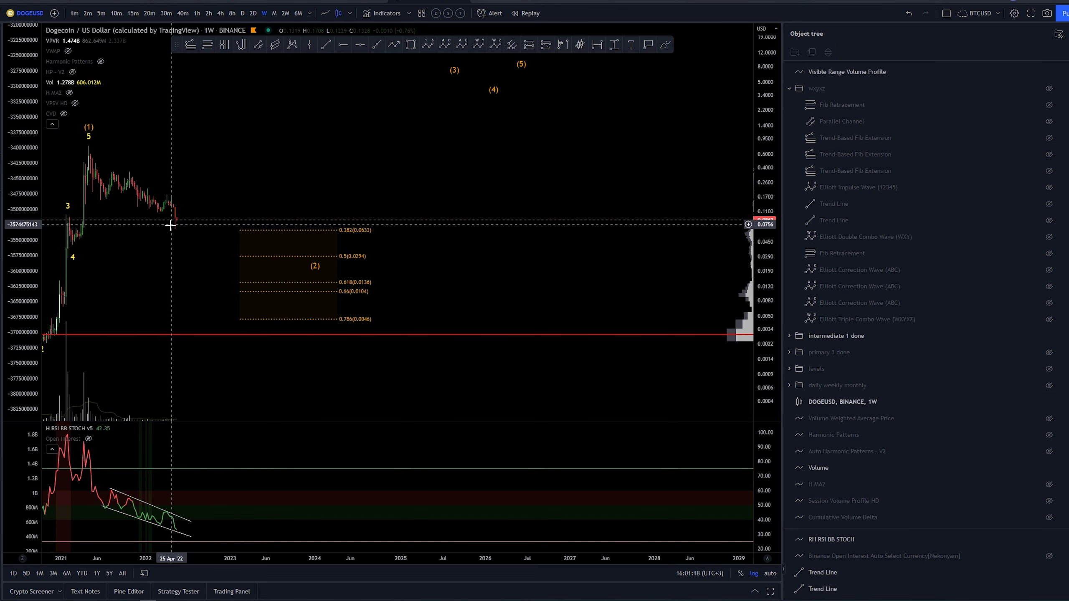
{"action": "left_click_drag", "start_coordinate": [265, 193], "coordinate": [404, 194]}
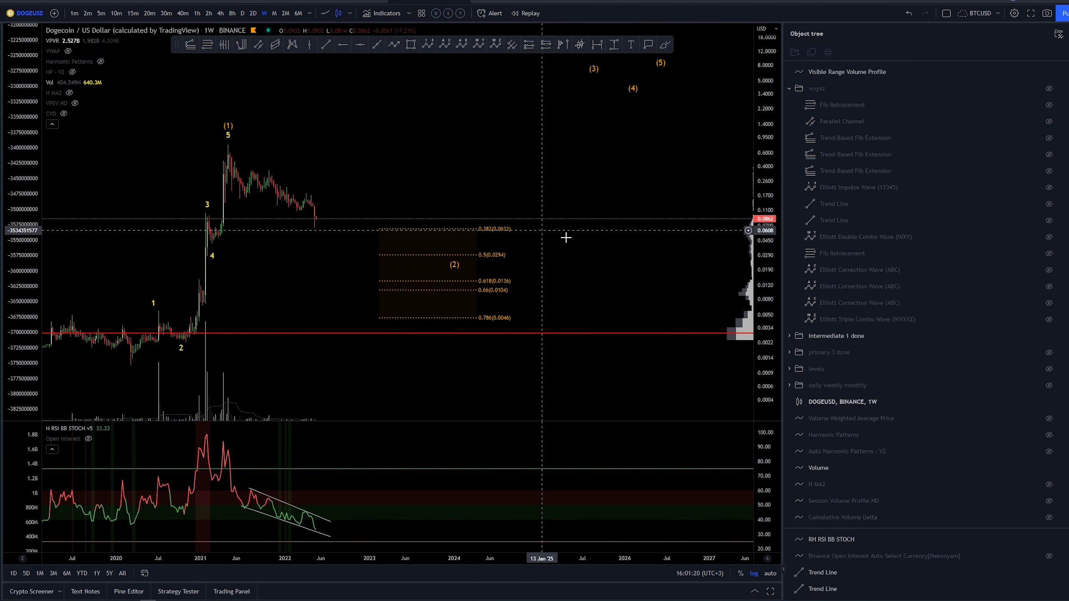
{"action": "left_click", "coordinate": [1049, 337]}
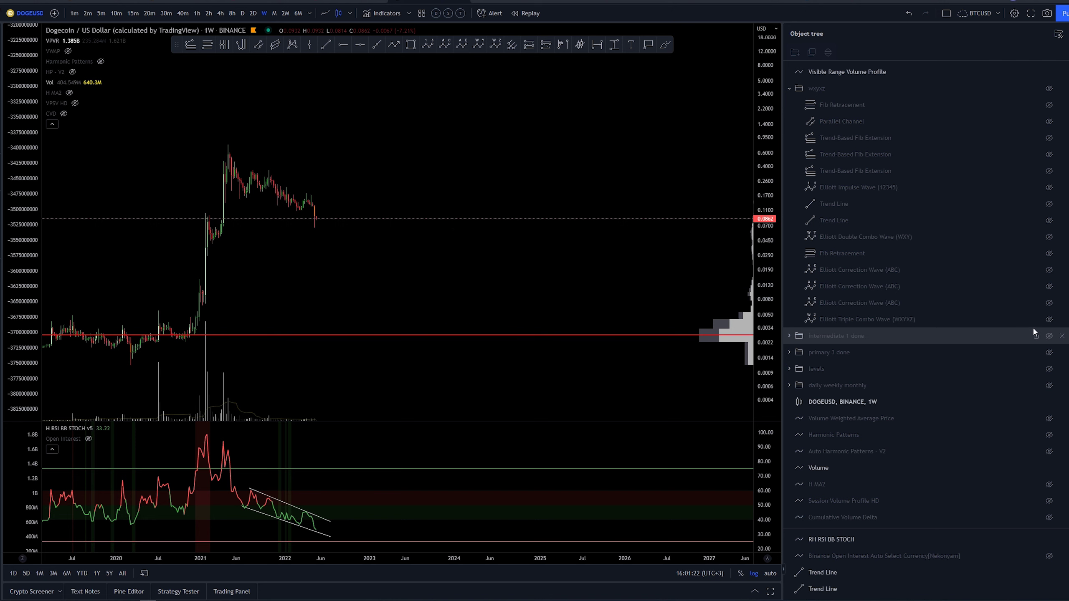
{"action": "left_click_drag", "start_coordinate": [346, 231], "coordinate": [443, 270]}
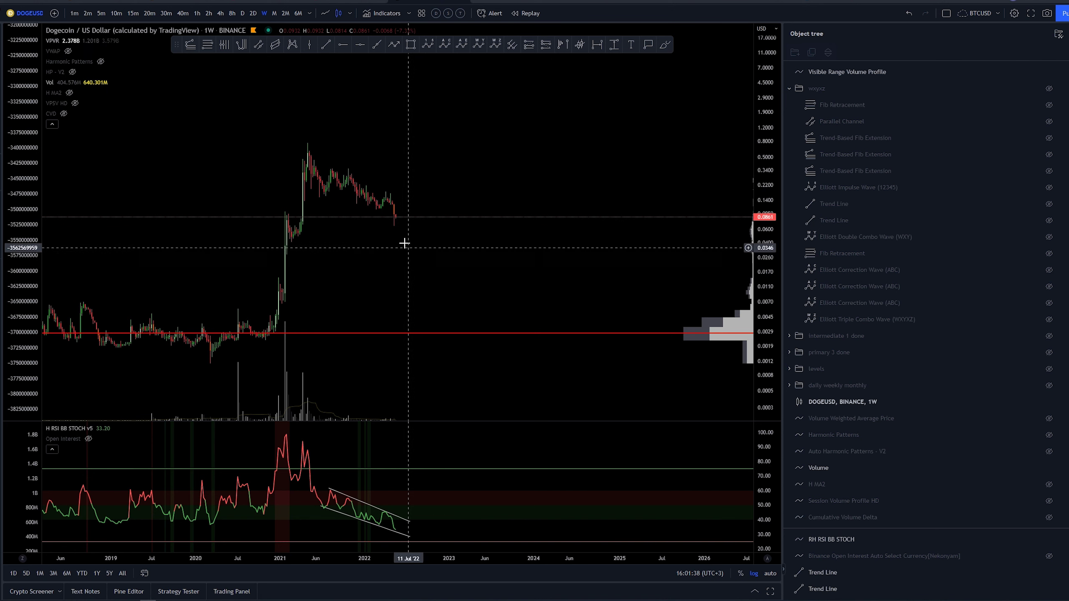
Measure the price drop from the current price level down to about 0.0115 in the volume profile's thin area
{"action": "left_click", "coordinate": [441, 222]}
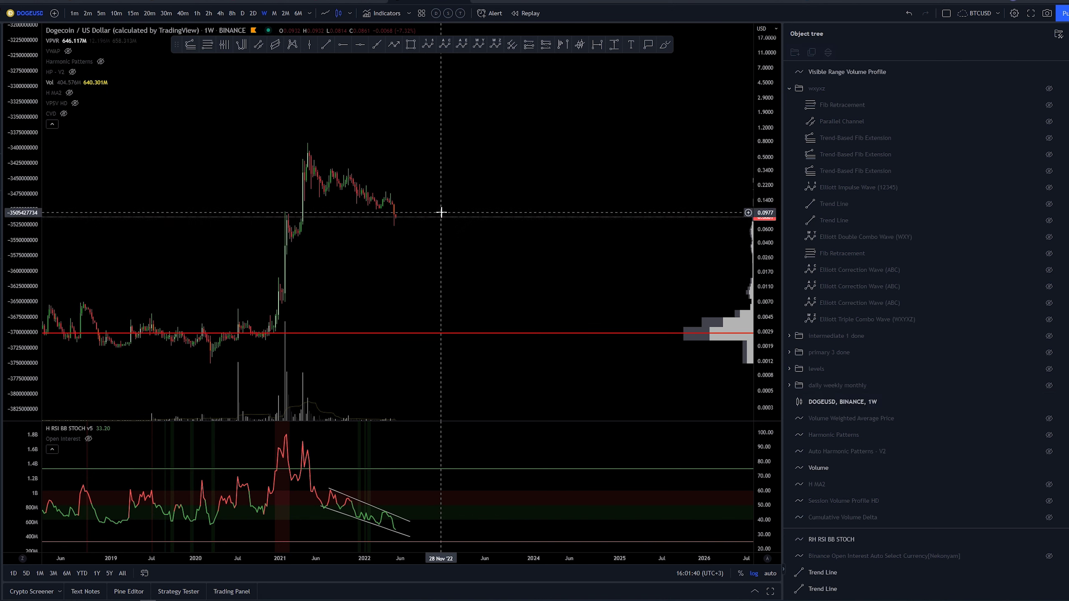
{"action": "left_click", "coordinate": [440, 216], "text": "shift"}
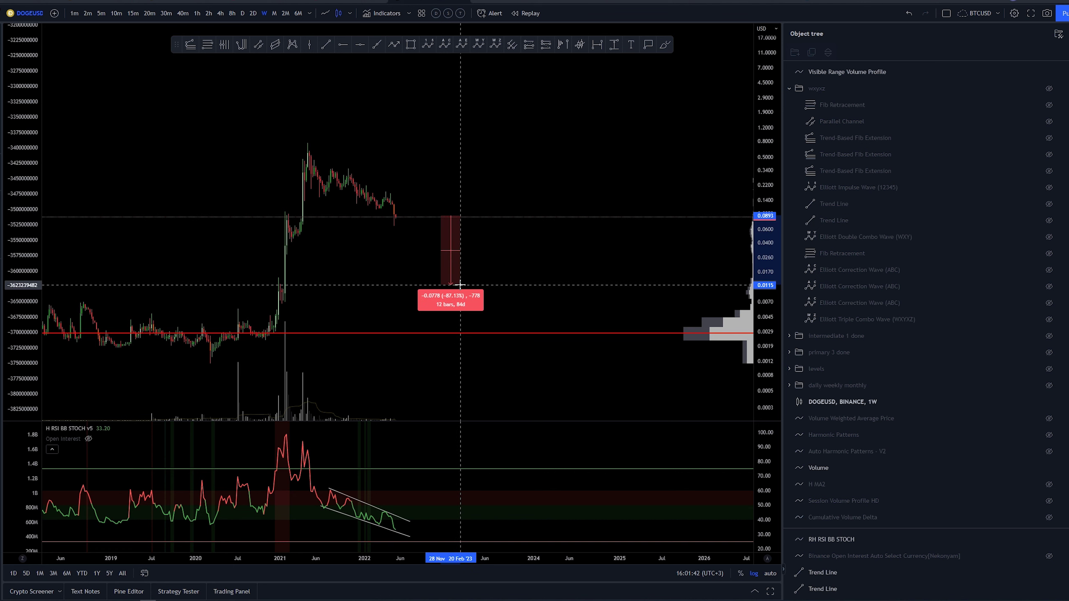
{"action": "left_click_drag", "start_coordinate": [435, 299], "coordinate": [525, 318]}
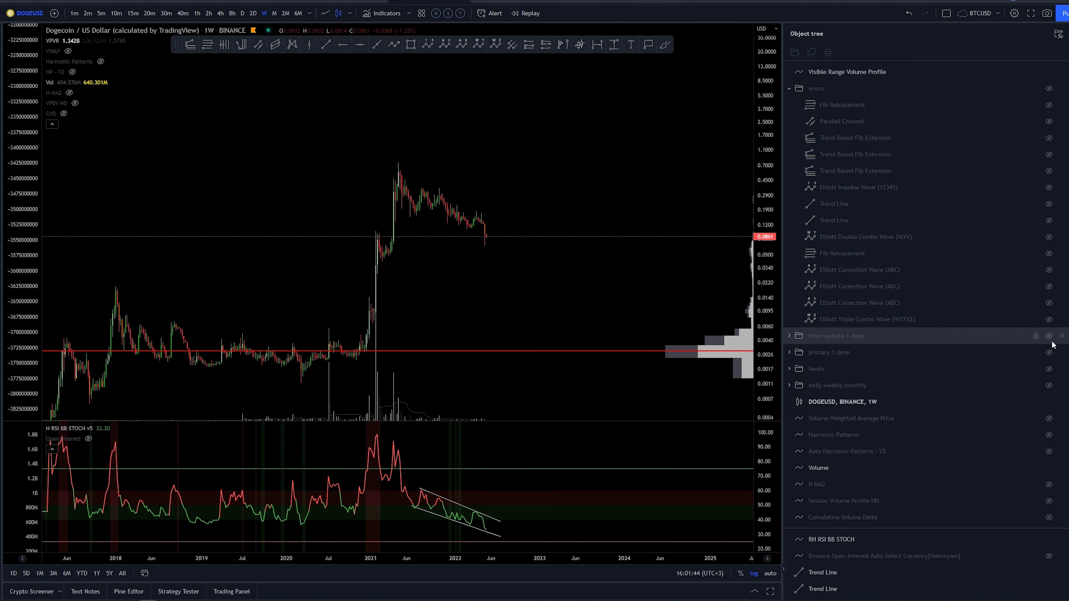
Switch the chart to the daily timeframe and hide the Visible Range Volume Profile
{"action": "left_click", "coordinate": [242, 13]}
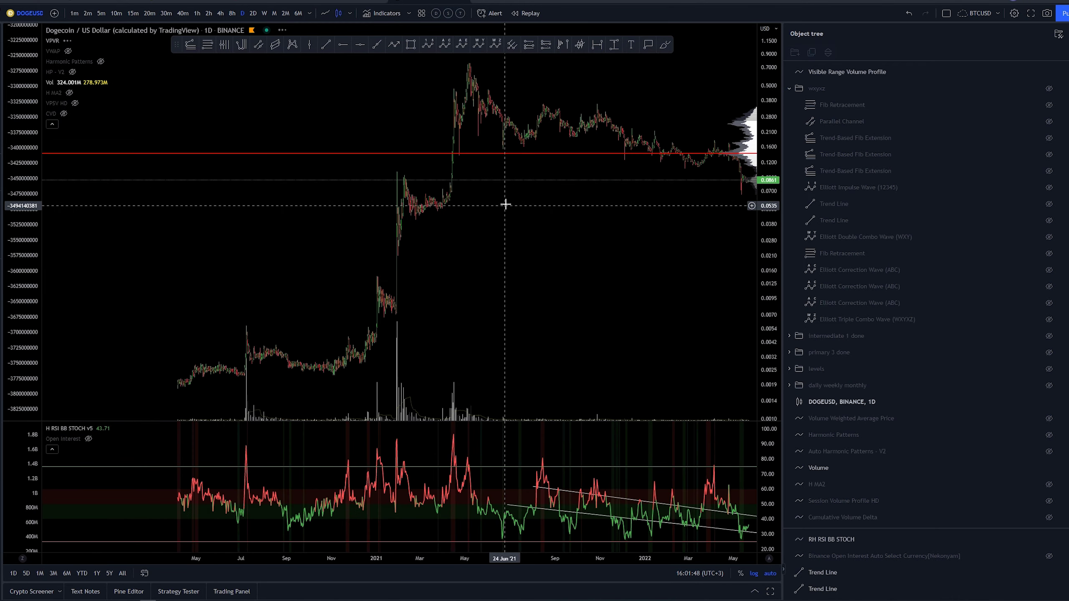
{"action": "left_click_drag", "start_coordinate": [505, 205], "coordinate": [281, 174]}
{"action": "left_click", "coordinate": [67, 40]}
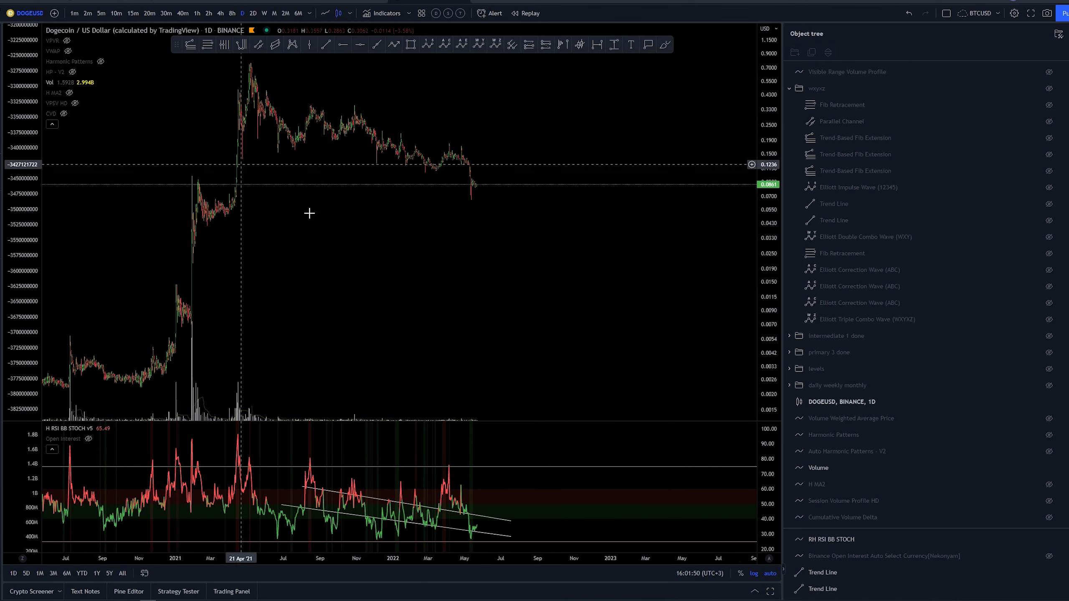
Examine the daily decline from the May 2021 peak to May 2022 together with the RSI channel
{"action": "scroll", "coordinate": [391, 252], "scroll_direction": "up", "scroll_amount": 6}
{"action": "left_click_drag", "start_coordinate": [465, 277], "coordinate": [532, 247]}
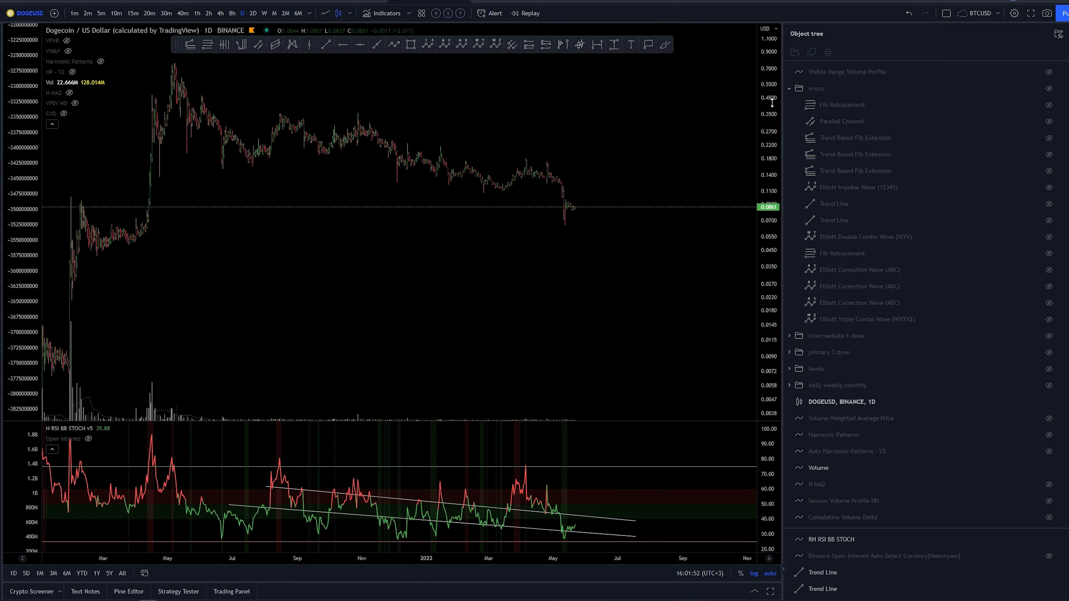
{"action": "left_click_drag", "start_coordinate": [770, 107], "coordinate": [771, 112]}
{"action": "left_click_drag", "start_coordinate": [484, 321], "coordinate": [512, 382]}
{"action": "left_click_drag", "start_coordinate": [770, 363], "coordinate": [770, 280]}
{"action": "left_click_drag", "start_coordinate": [685, 243], "coordinate": [656, 283]}
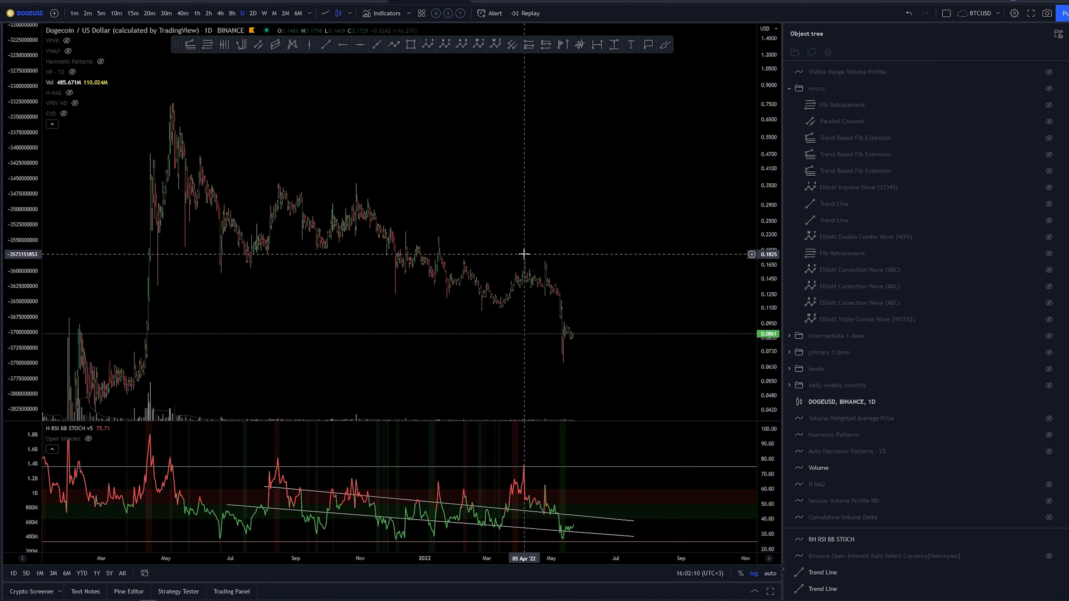
{"action": "scroll", "coordinate": [524, 237], "scroll_direction": "up", "scroll_amount": 3}
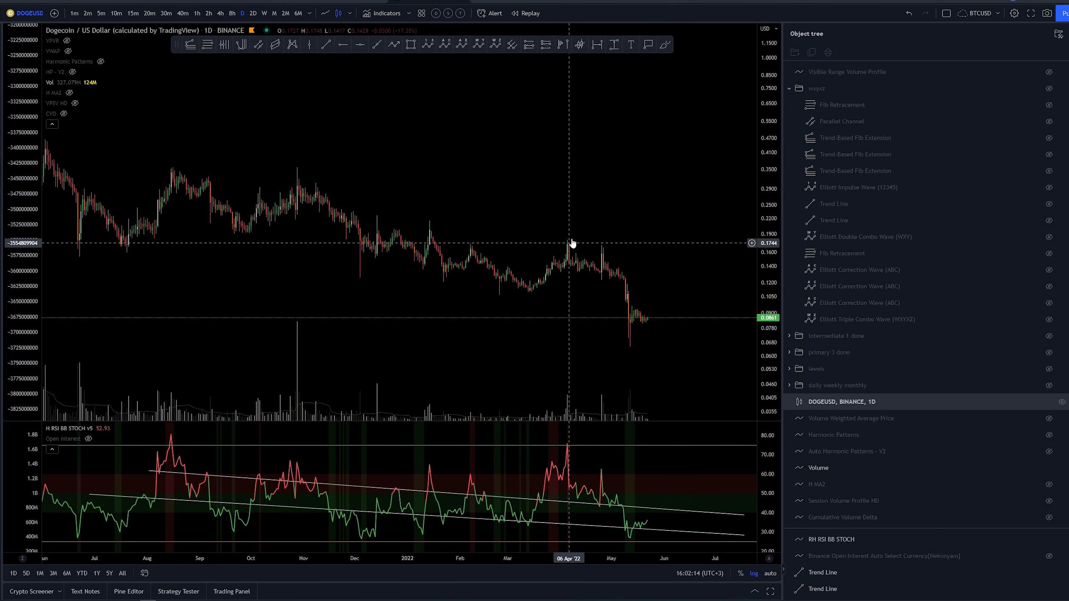
{"action": "scroll", "coordinate": [610, 223], "scroll_direction": "down", "scroll_amount": 2}
{"action": "left_click_drag", "start_coordinate": [649, 203], "coordinate": [561, 194]}
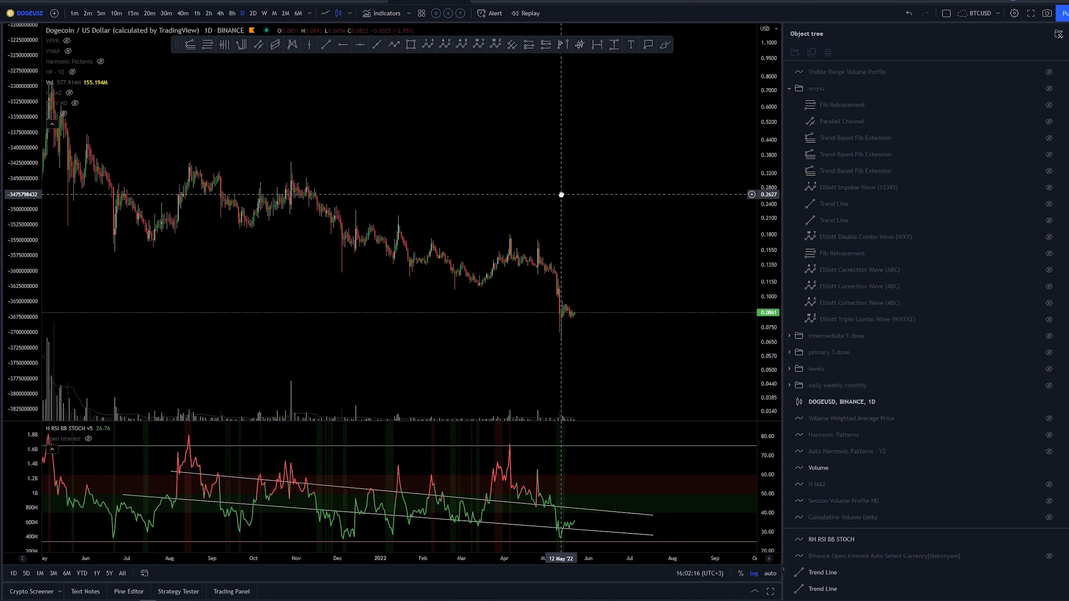
{"action": "scroll", "coordinate": [648, 210], "scroll_direction": "down", "scroll_amount": 4}
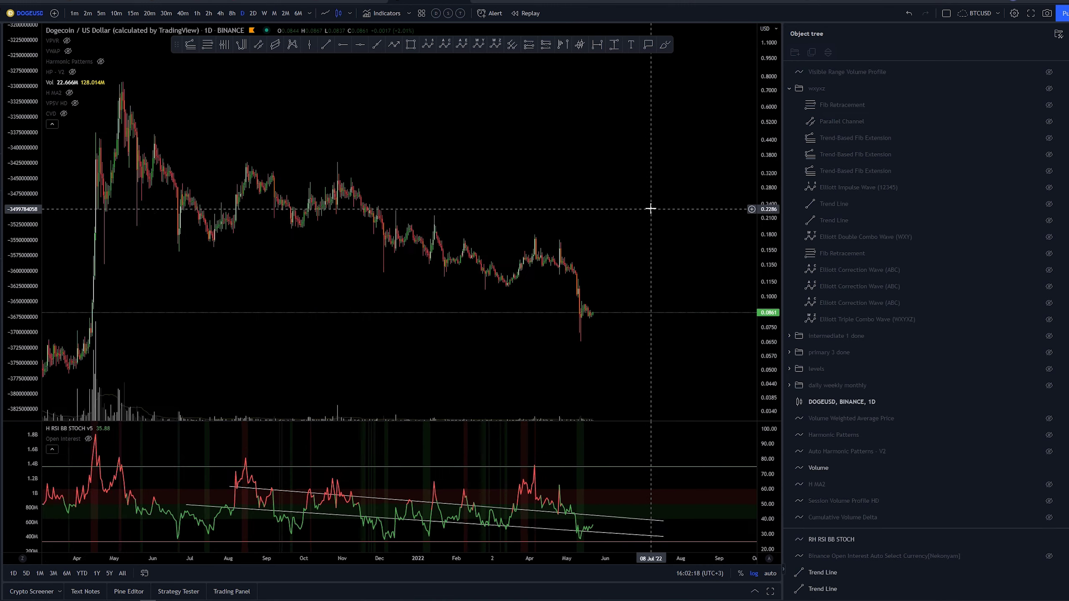
{"action": "left_click_drag", "start_coordinate": [592, 229], "coordinate": [632, 231]}
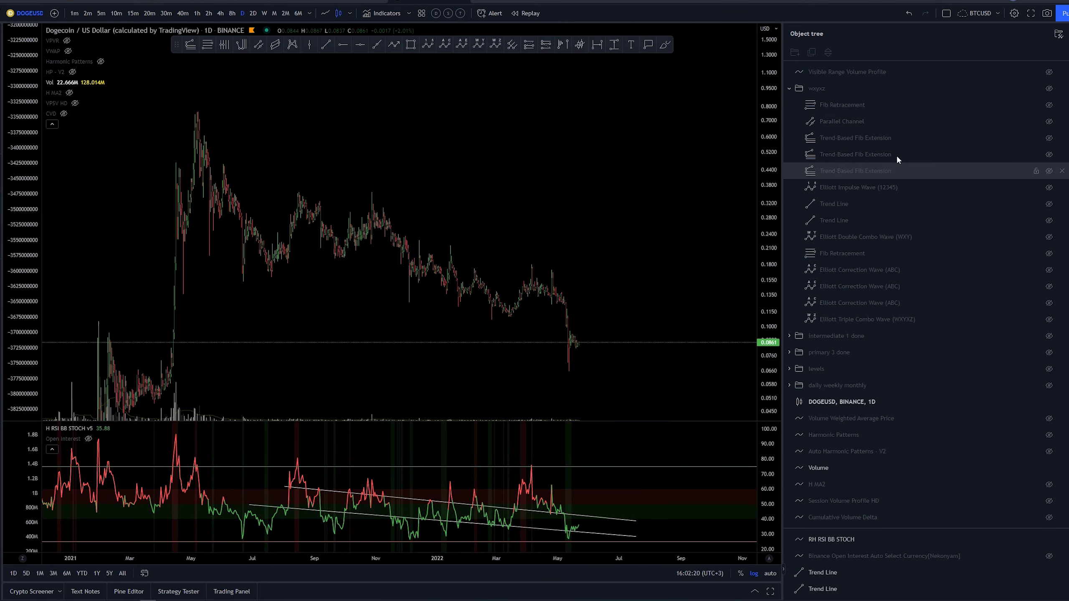
Show the "wxyz" drawing group and examine its descending channel, wave labels and yellow Fib extension target zone
{"action": "left_click", "coordinate": [1048, 89]}
{"action": "left_click_drag", "start_coordinate": [581, 138], "coordinate": [556, 88]}
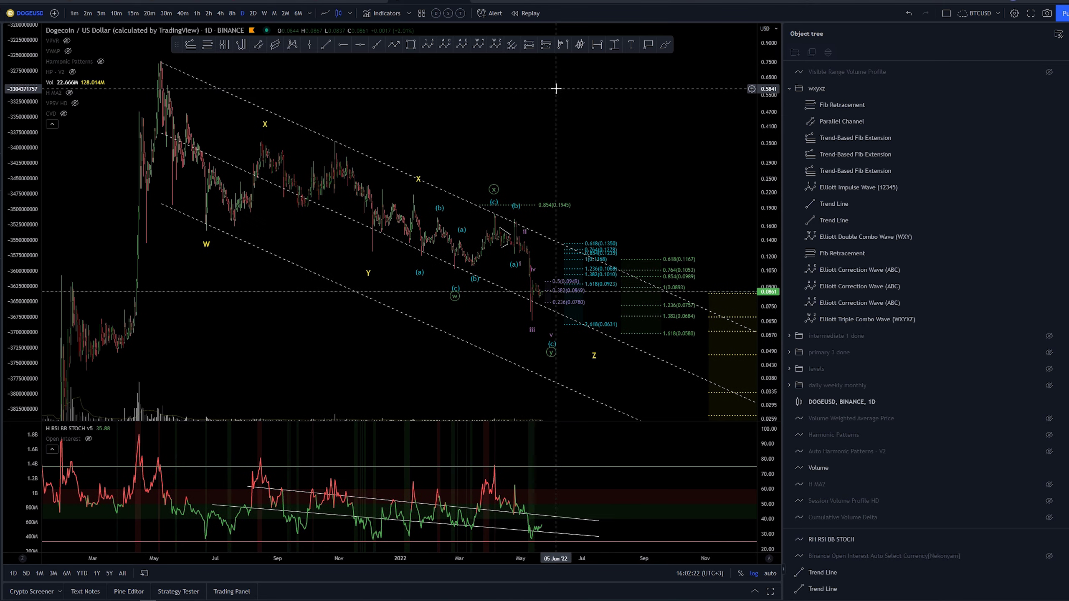
{"action": "scroll", "coordinate": [584, 138], "scroll_direction": "down", "scroll_amount": 3}
{"action": "left_click_drag", "start_coordinate": [634, 141], "coordinate": [496, 161]}
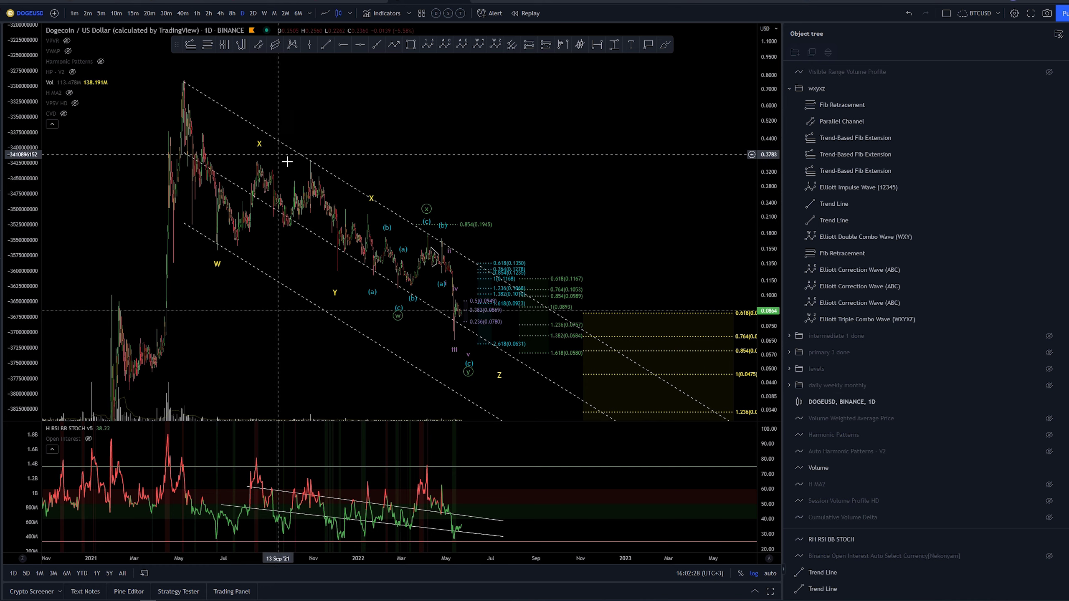
{"action": "left_click_drag", "start_coordinate": [594, 194], "coordinate": [648, 193]}
{"action": "left_click_drag", "start_coordinate": [763, 228], "coordinate": [763, 219]}
{"action": "scroll", "coordinate": [682, 184], "scroll_direction": "up", "scroll_amount": 1}
{"action": "left_click_drag", "start_coordinate": [659, 177], "coordinate": [645, 184]}
{"action": "scroll", "coordinate": [647, 183], "scroll_direction": "down", "scroll_amount": 1}
{"action": "left_click_drag", "start_coordinate": [764, 148], "coordinate": [763, 227]}
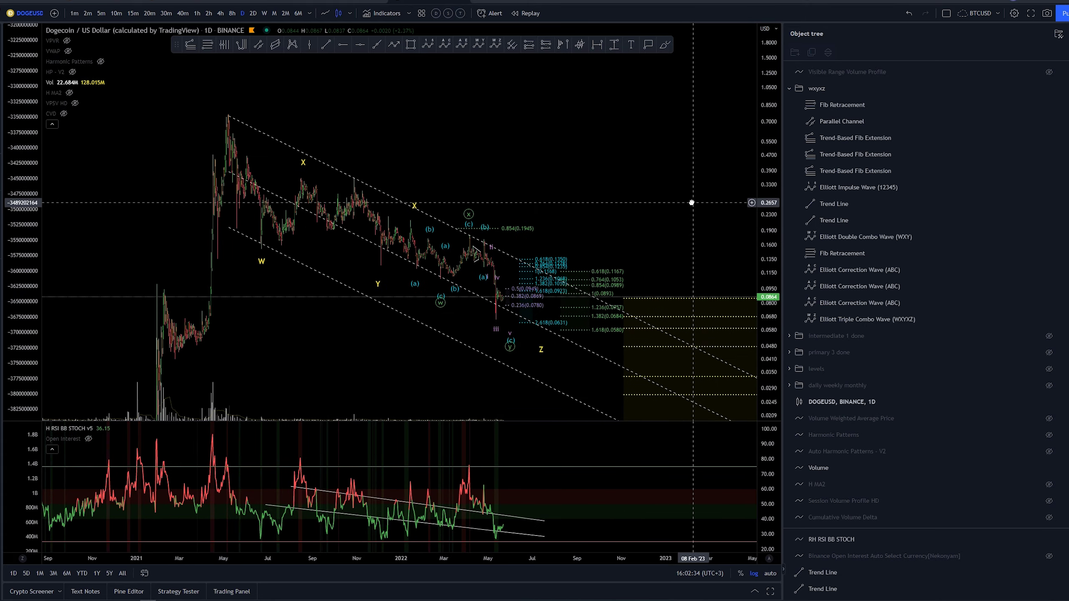
{"action": "left_click_drag", "start_coordinate": [693, 203], "coordinate": [652, 202]}
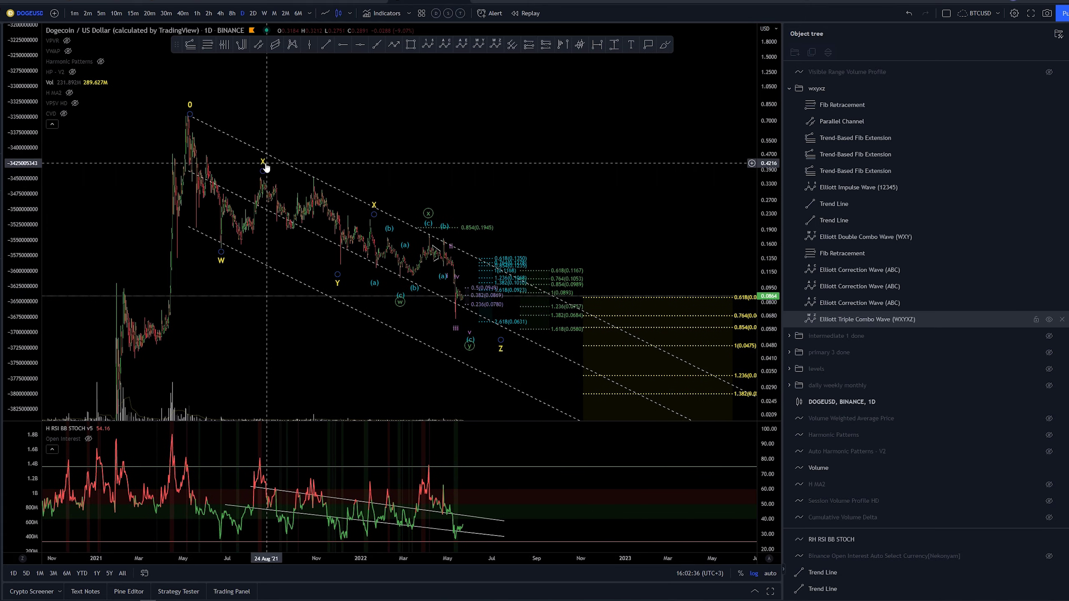
Try placing the triple combo wave's second X point near the early April 2022 high and undo the move
{"action": "left_click", "coordinate": [313, 168]}
{"action": "key", "text": "ctrl+z"}
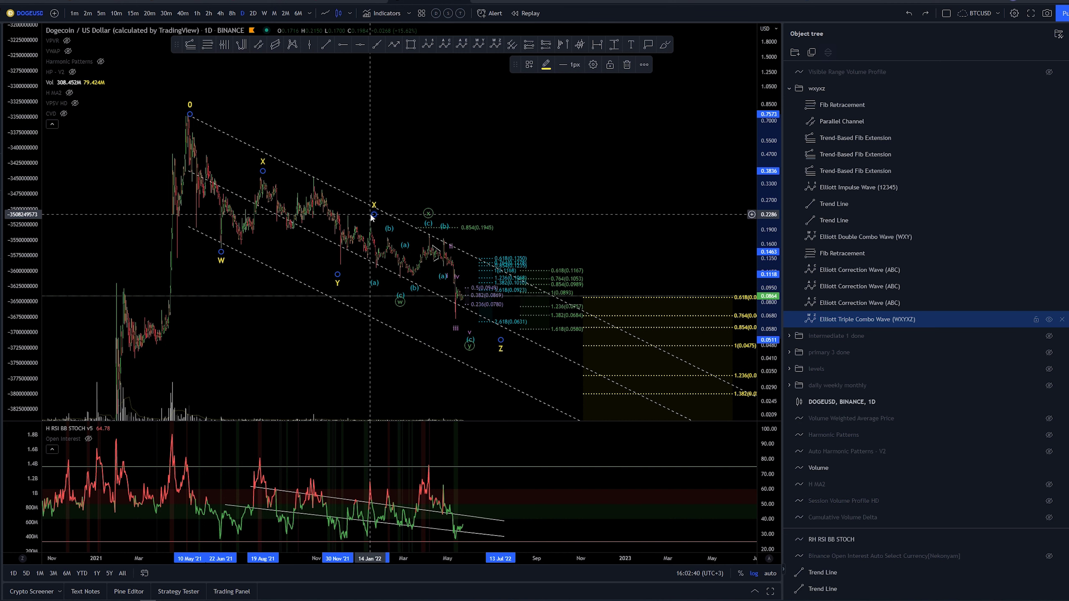
{"action": "left_click_drag", "start_coordinate": [373, 215], "coordinate": [428, 209]}
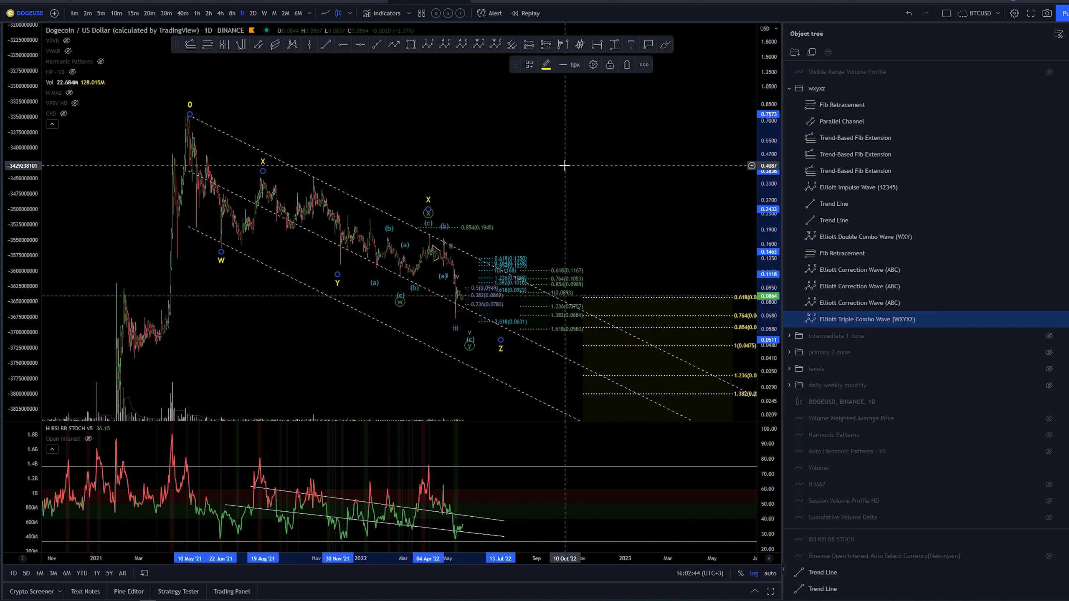
{"action": "key", "text": "ctrl+z"}
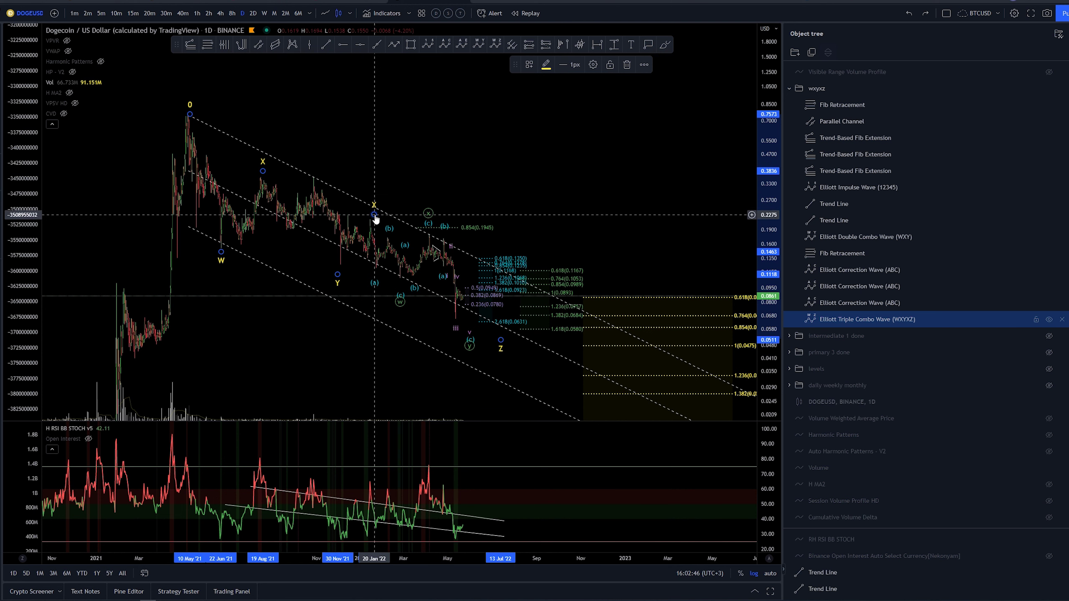
Move the triple combo wave's second X point to 13 January 2022 at about 0.2240 and dismiss the ANKRUSDTPERP price alert
{"action": "left_click_drag", "start_coordinate": [375, 217], "coordinate": [370, 217]}
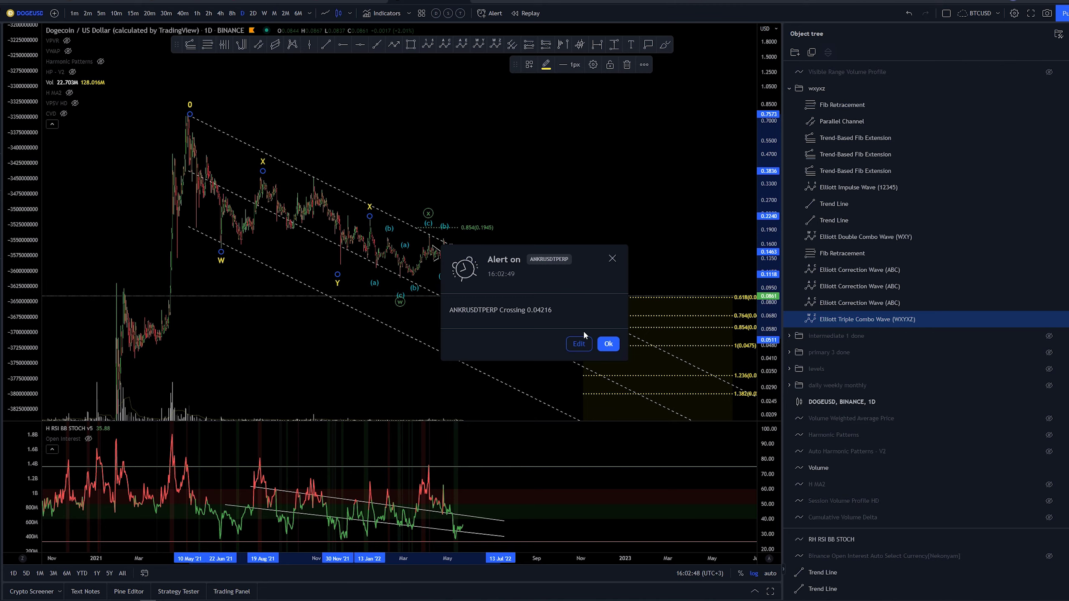
{"action": "left_click", "coordinate": [608, 344]}
{"action": "left_click_drag", "start_coordinate": [466, 178], "coordinate": [497, 183]}
{"action": "left_click_drag", "start_coordinate": [775, 314], "coordinate": [775, 248]}
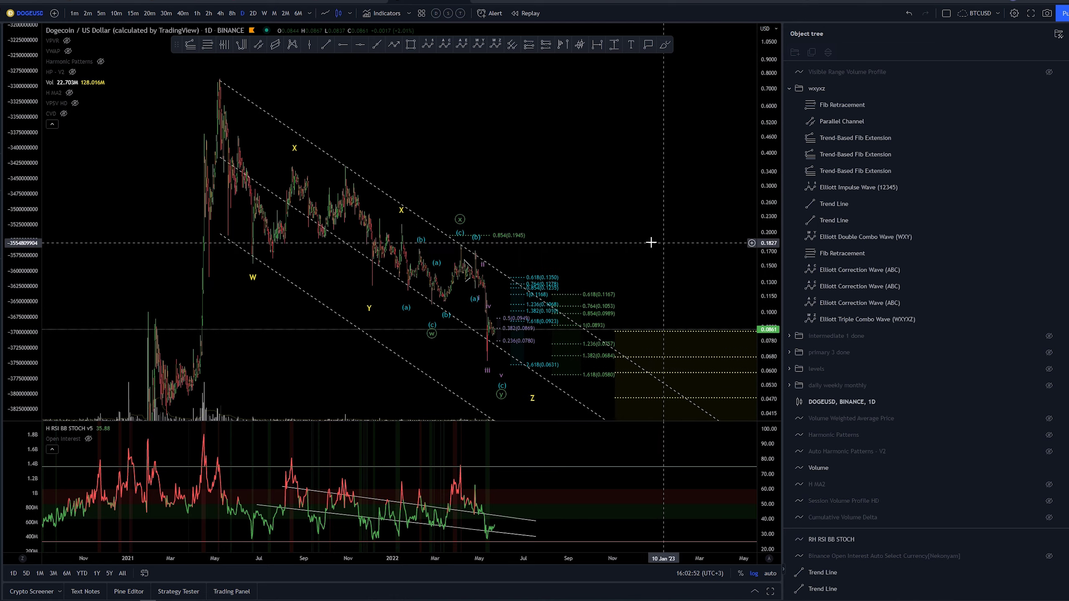
{"action": "left_click_drag", "start_coordinate": [651, 244], "coordinate": [591, 184]}
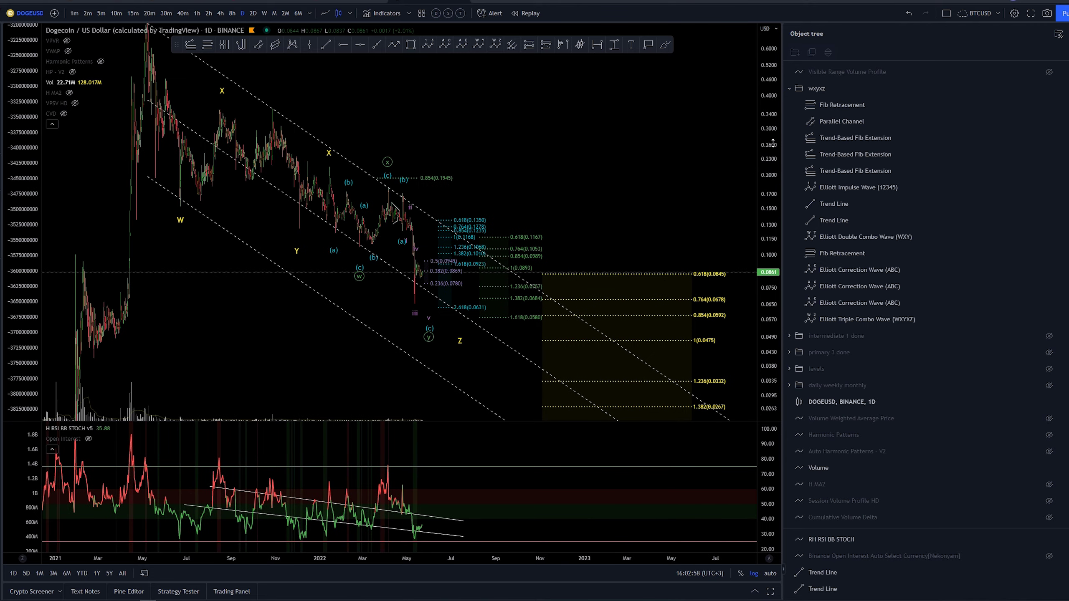
Turn off the 2.618 level of the yellow trend-based Fib extension
{"action": "left_click_drag", "start_coordinate": [772, 143], "coordinate": [758, 220]}
{"action": "scroll", "coordinate": [702, 171], "scroll_direction": "down", "scroll_amount": 2}
{"action": "left_click_drag", "start_coordinate": [703, 171], "coordinate": [611, 134]}
{"action": "left_click", "coordinate": [580, 226]}
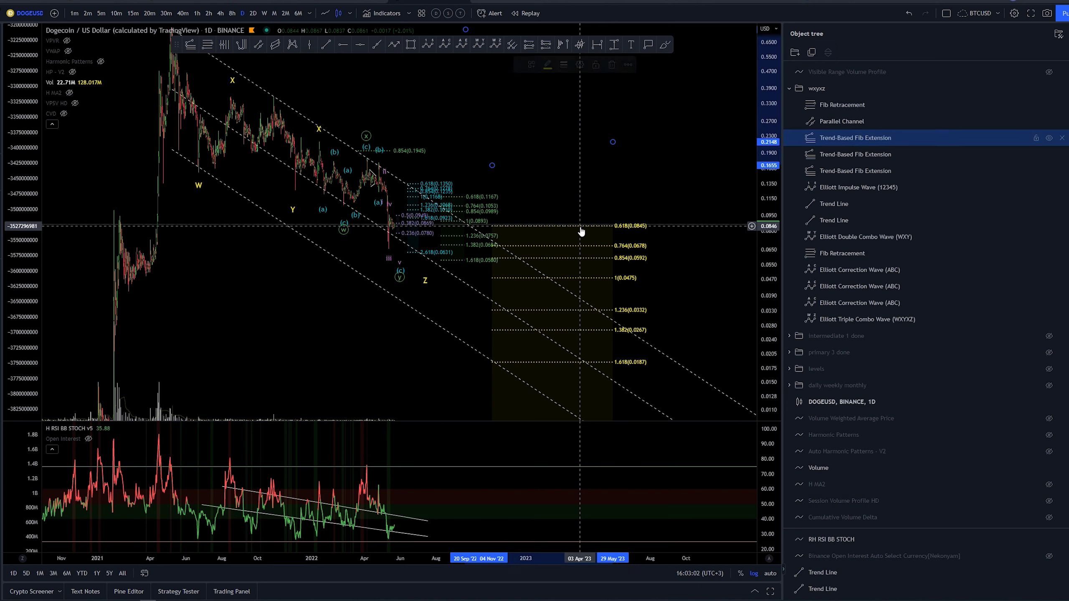
{"action": "left_click", "coordinate": [580, 64]}
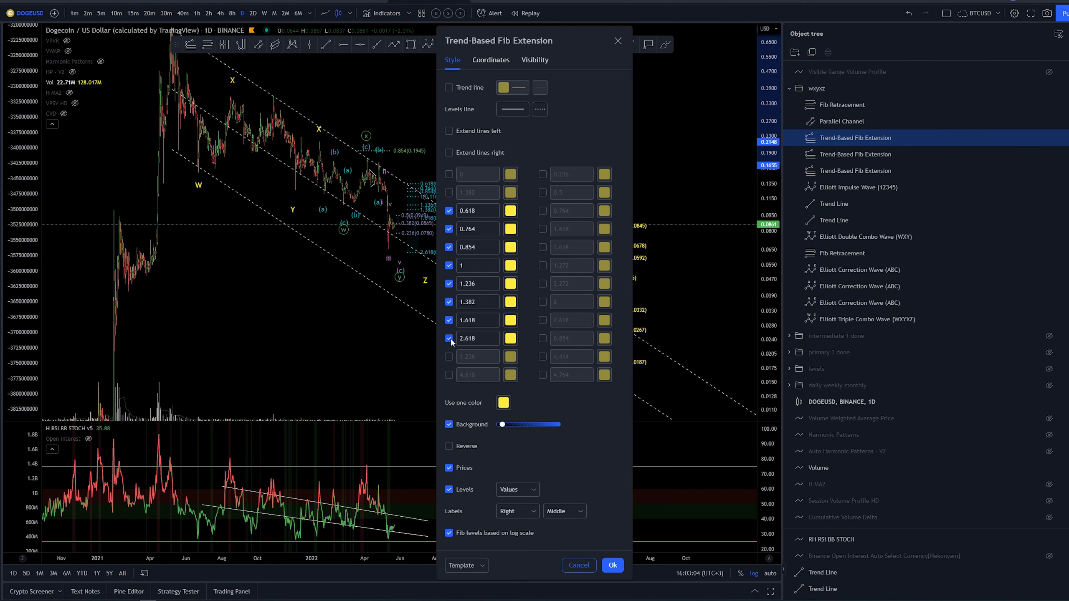
{"action": "left_click", "coordinate": [612, 565]}
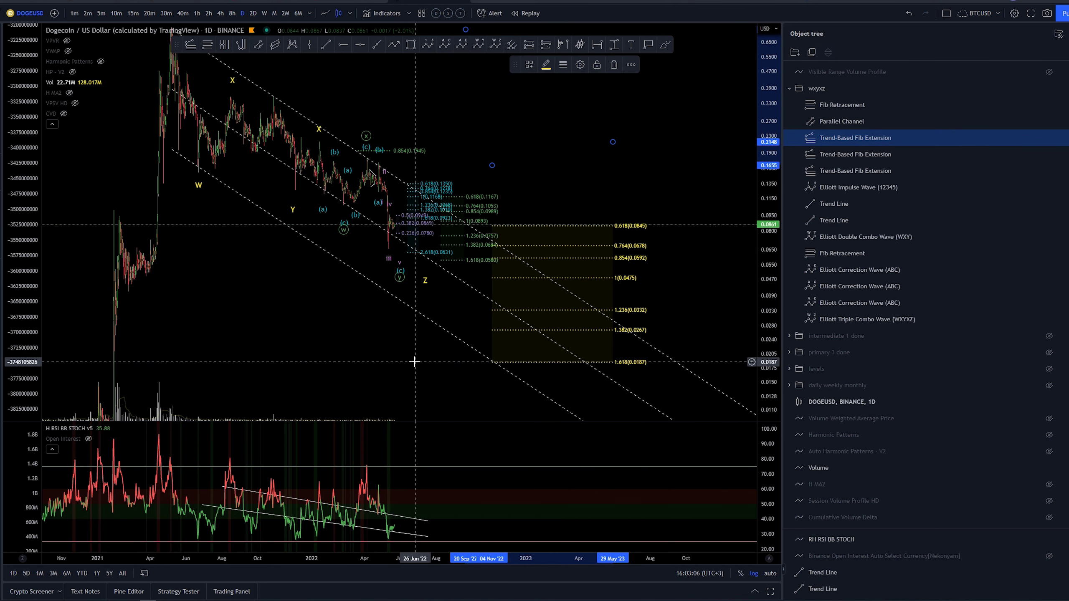
Place a price label at about 0.0479, close to level 1 of the yellow Fib target zone
{"action": "mouse_move", "coordinate": [395, 368]}
{"action": "left_mouse_down"}
{"action": "mouse_move", "coordinate": [420, 160]}
{"action": "mouse_move", "coordinate": [443, 297]}
{"action": "mouse_move", "coordinate": [392, 343]}
{"action": "left_mouse_up"}
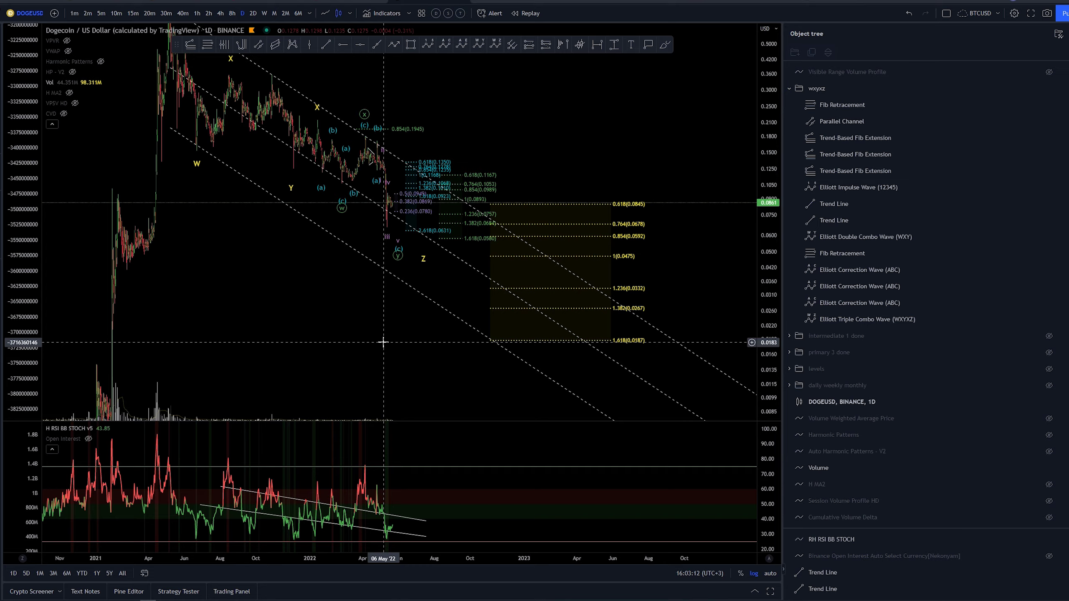
{"action": "left_click_drag", "start_coordinate": [475, 244], "coordinate": [327, 371]}
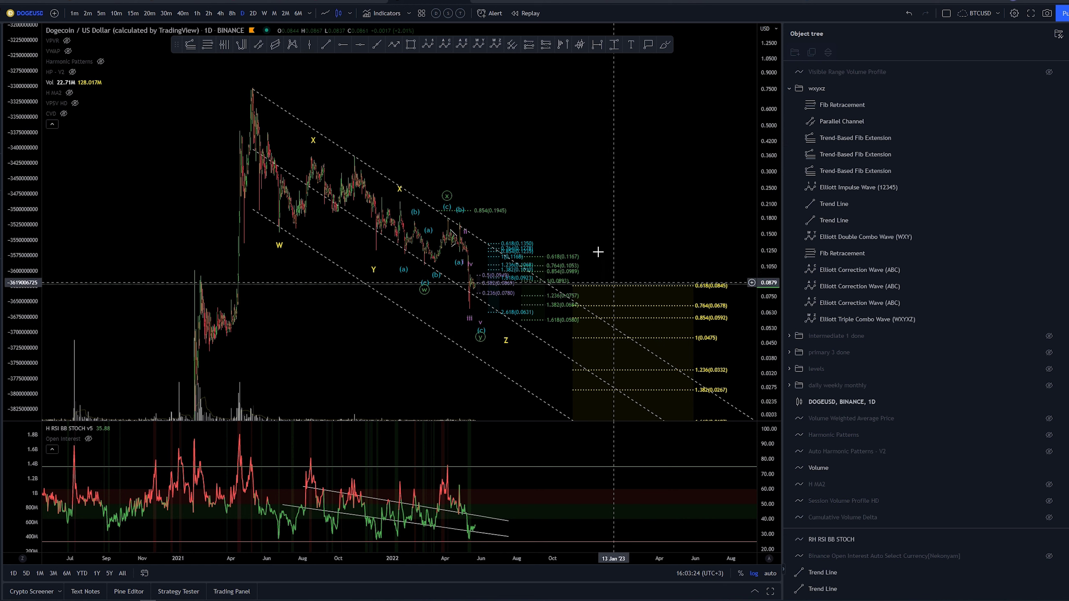
{"action": "left_click", "coordinate": [666, 337]}
Focus on the May 2022 decline and switch the Dogecoin chart to the 4-hour timeframe
{"action": "scroll", "coordinate": [665, 303], "scroll_direction": "up", "scroll_amount": 2}
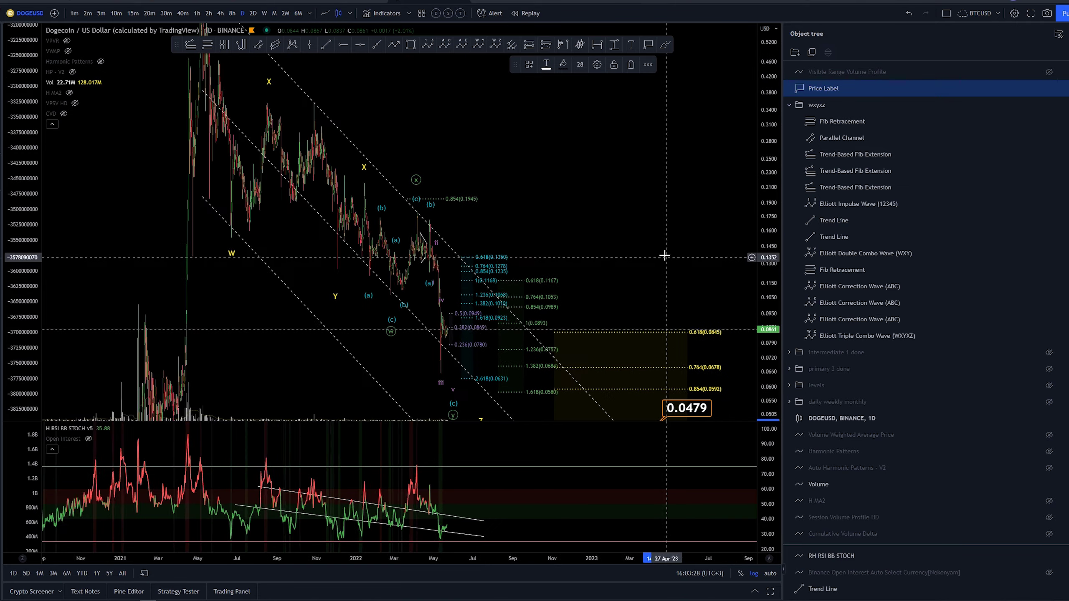
{"action": "scroll", "coordinate": [664, 255], "scroll_direction": "up", "scroll_amount": 3}
{"action": "left_click_drag", "start_coordinate": [610, 248], "coordinate": [725, 164]}
{"action": "scroll", "coordinate": [690, 163], "scroll_direction": "up", "scroll_amount": 2}
{"action": "left_click_drag", "start_coordinate": [648, 160], "coordinate": [641, 194]}
{"action": "left_click_drag", "start_coordinate": [442, 105], "coordinate": [556, 95]}
{"action": "scroll", "coordinate": [556, 95], "scroll_direction": "up", "scroll_amount": 1}
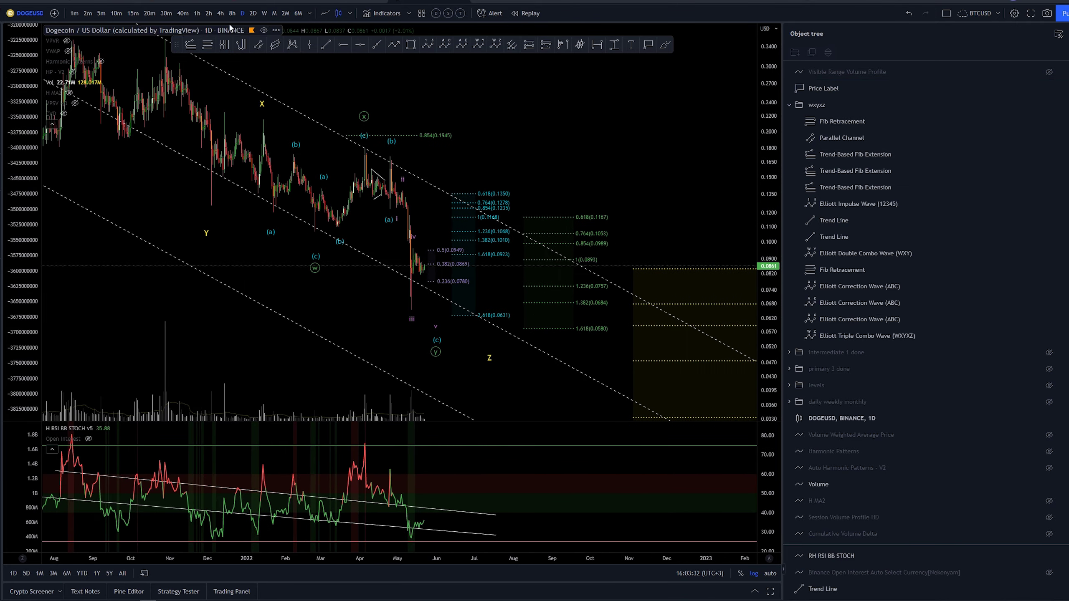
{"action": "left_click", "coordinate": [220, 13]}
Examine the green w-x-y count on the 4-hour chart, including its 0.854 retracement level and the blue Fib extension targets
{"action": "scroll", "coordinate": [482, 148], "scroll_direction": "up", "scroll_amount": 4}
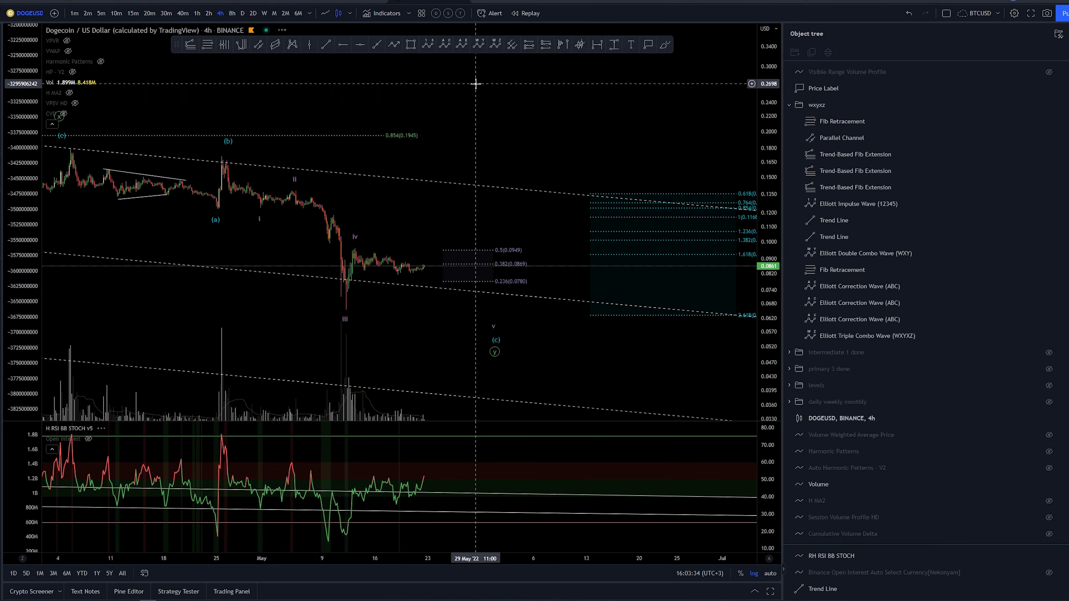
{"action": "scroll", "coordinate": [651, 182], "scroll_direction": "down", "scroll_amount": 6}
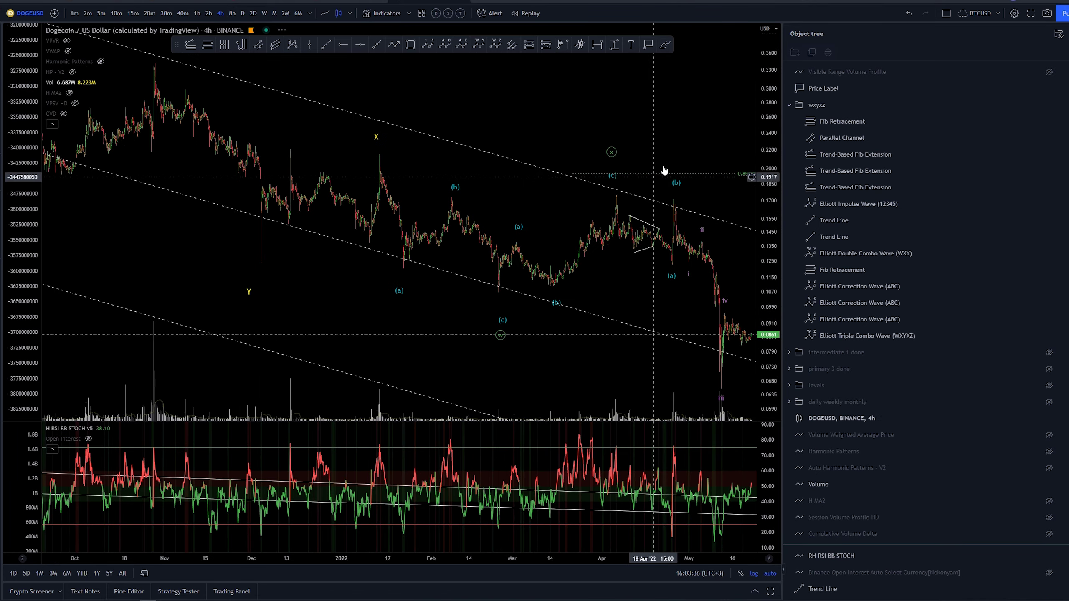
{"action": "left_click_drag", "start_coordinate": [766, 124], "coordinate": [766, 196]}
{"action": "scroll", "coordinate": [682, 136], "scroll_direction": "down", "scroll_amount": 2}
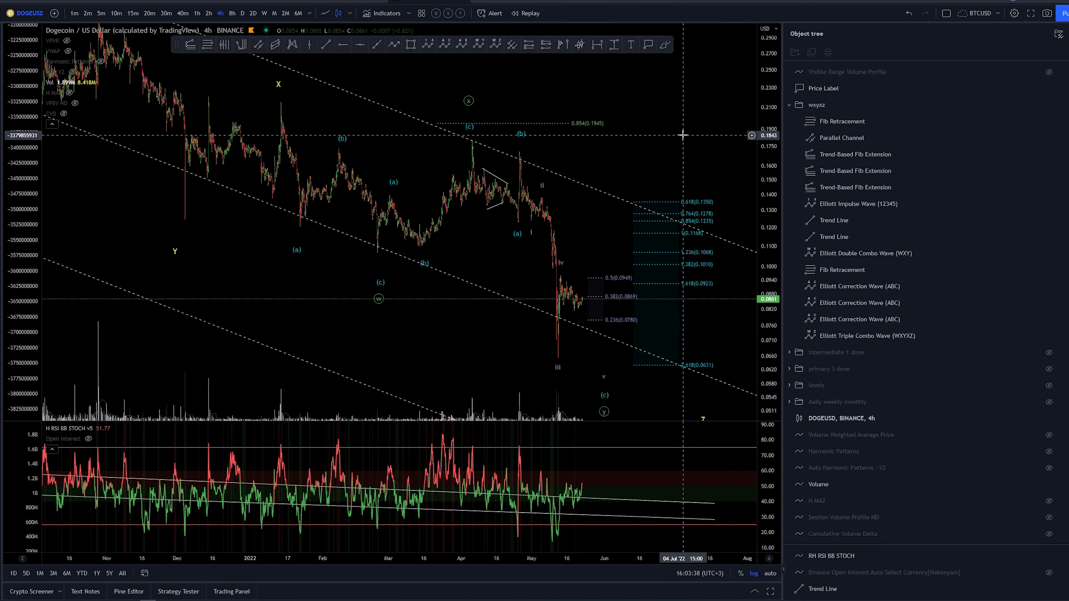
{"action": "left_click_drag", "start_coordinate": [682, 136], "coordinate": [513, 128]}
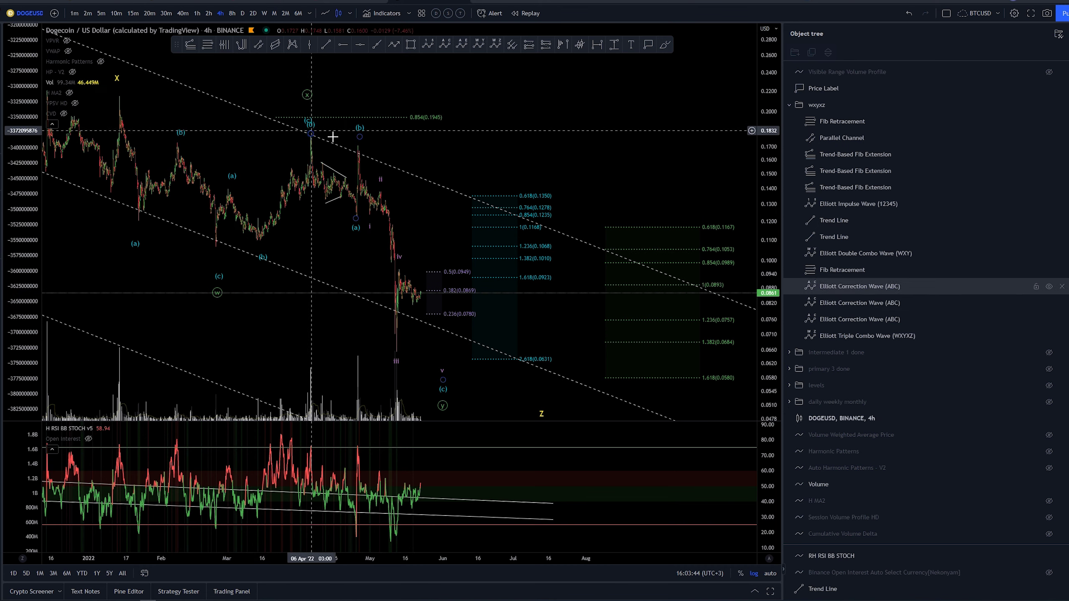
{"action": "left_click_drag", "start_coordinate": [519, 129], "coordinate": [478, 112]}
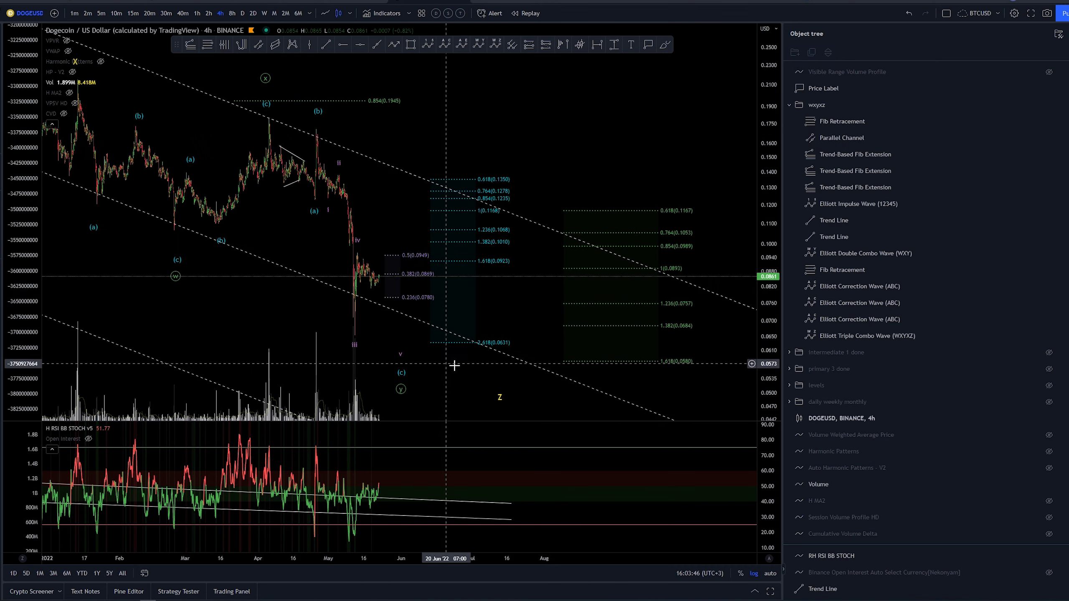
{"action": "left_click_drag", "start_coordinate": [450, 392], "coordinate": [423, 410]}
{"action": "scroll", "coordinate": [501, 389], "scroll_direction": "down", "scroll_amount": 1}
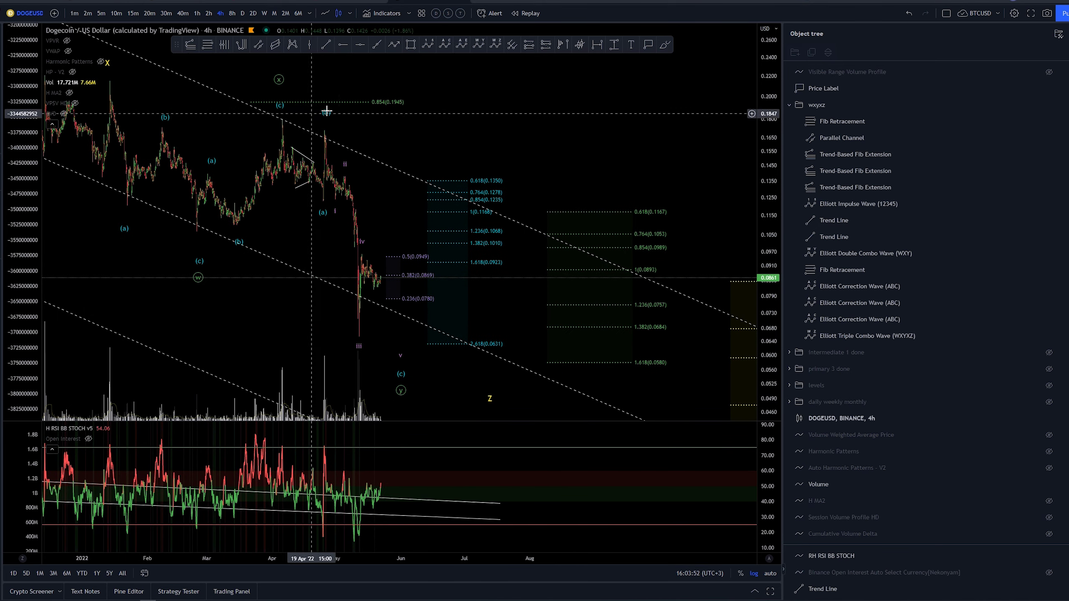
{"action": "left_click", "coordinate": [301, 103]}
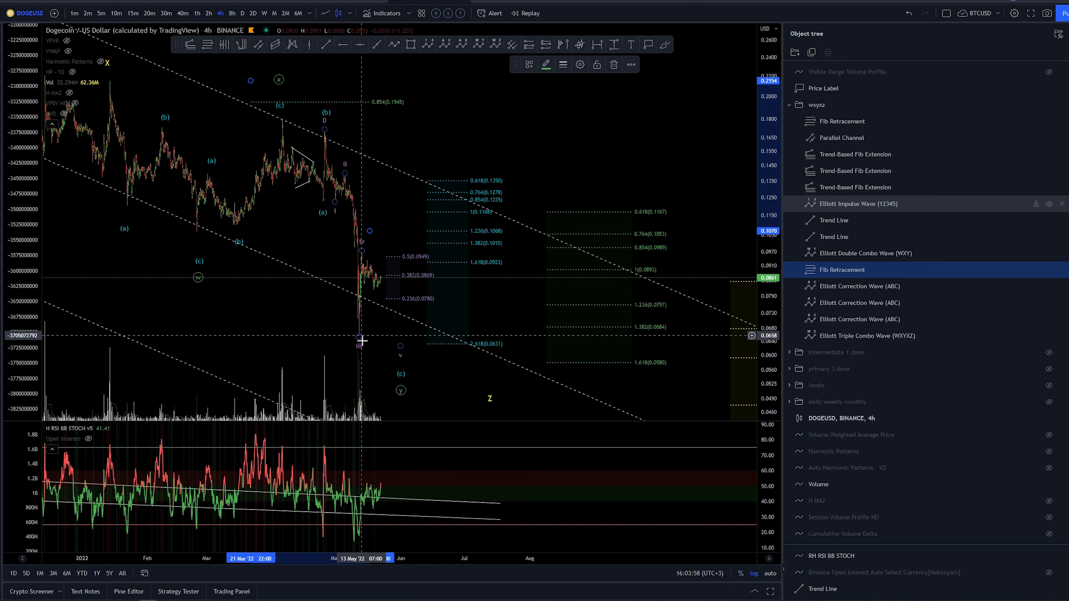
{"action": "left_click_drag", "start_coordinate": [446, 138], "coordinate": [457, 144]}
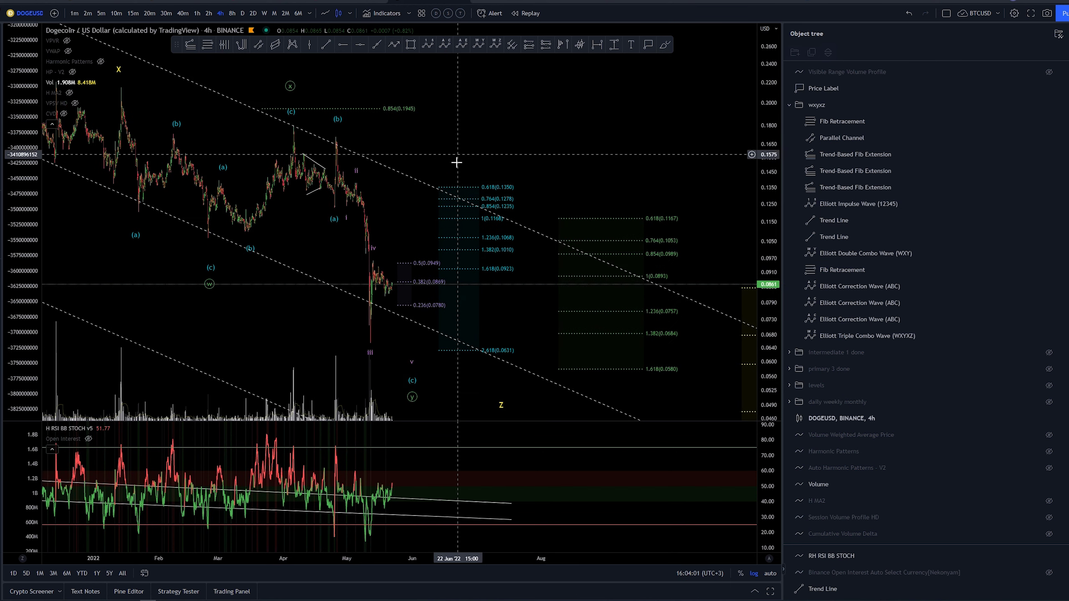
{"action": "left_click", "coordinate": [474, 188]}
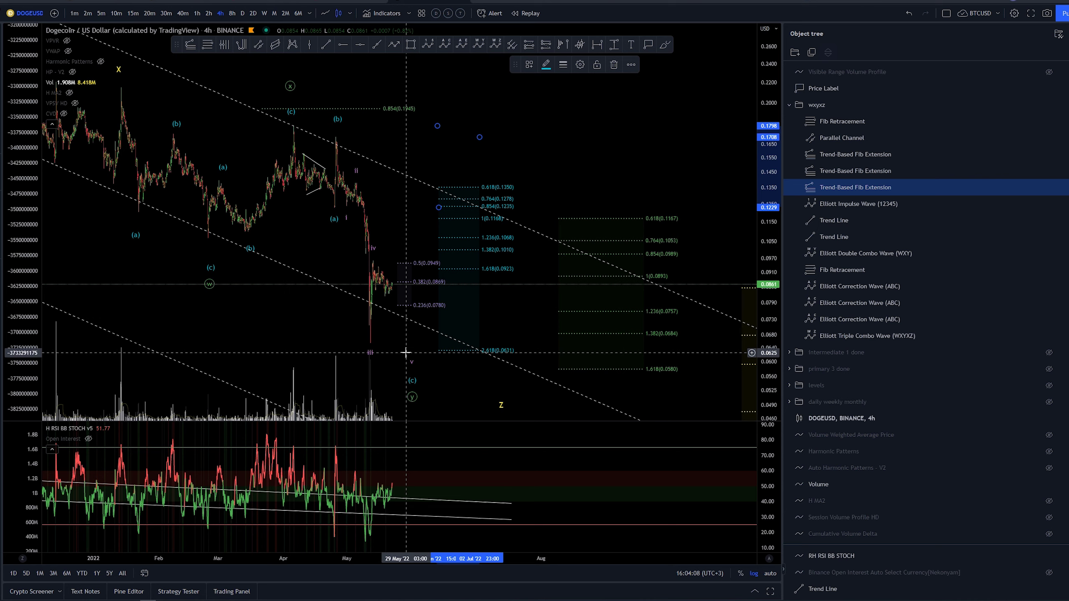
{"action": "left_click_drag", "start_coordinate": [406, 351], "coordinate": [429, 290]}
{"action": "scroll", "coordinate": [426, 293], "scroll_direction": "down", "scroll_amount": 1}
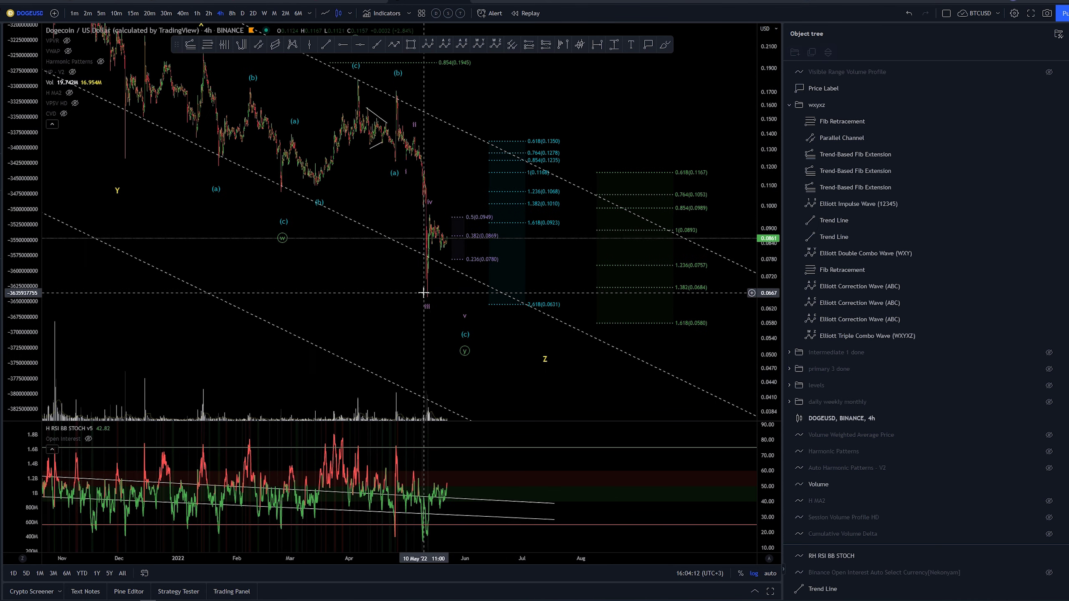
Compare the blue, green and yellow Fib target zones with the descending channel and the projected y and Z points
{"action": "left_click_drag", "start_coordinate": [761, 97], "coordinate": [761, 192]}
{"action": "left_click_drag", "start_coordinate": [644, 112], "coordinate": [513, 146]}
{"action": "scroll", "coordinate": [621, 129], "scroll_direction": "down", "scroll_amount": 2}
{"action": "left_click_drag", "start_coordinate": [408, 115], "coordinate": [512, 127]}
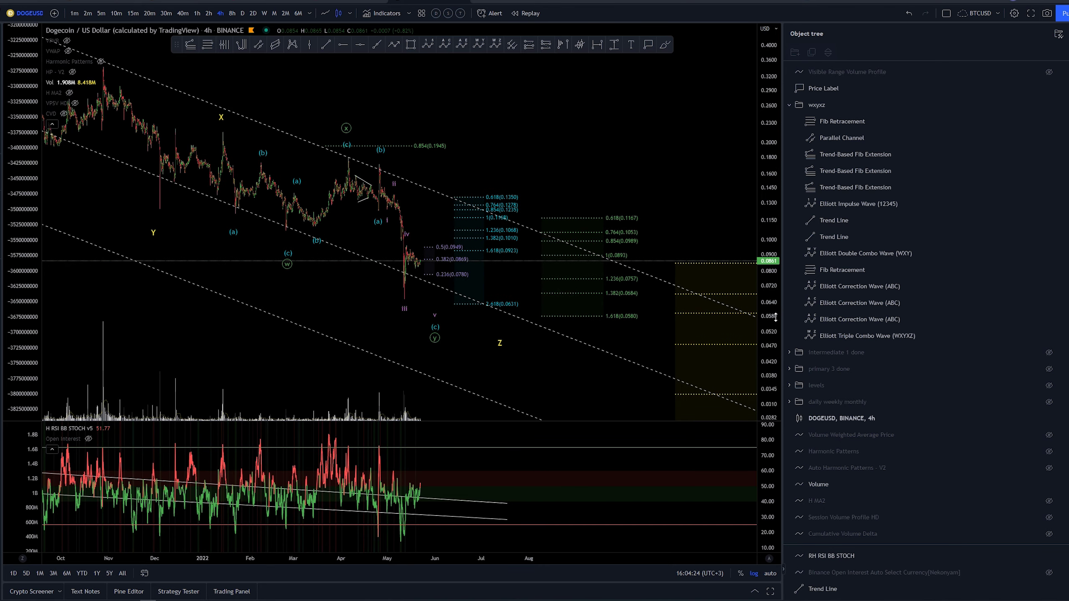
{"action": "left_click_drag", "start_coordinate": [769, 317], "coordinate": [761, 289]}
{"action": "scroll", "coordinate": [501, 148], "scroll_direction": "up", "scroll_amount": 2}
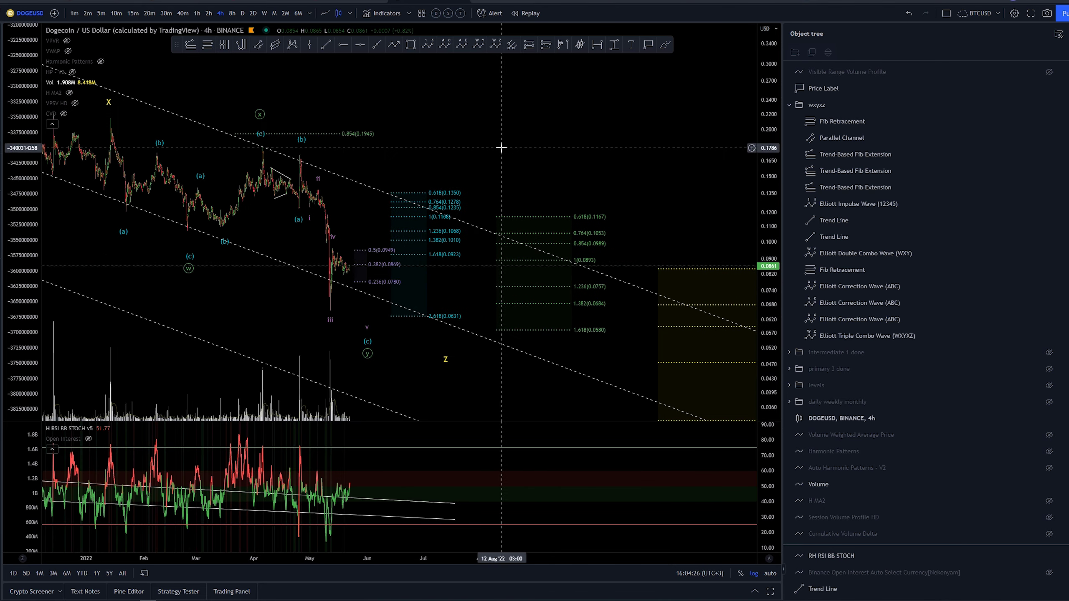
{"action": "left_click_drag", "start_coordinate": [501, 148], "coordinate": [548, 125]}
{"action": "left_click_drag", "start_coordinate": [771, 282], "coordinate": [768, 254]}
{"action": "scroll", "coordinate": [481, 92], "scroll_direction": "up", "scroll_amount": 1}
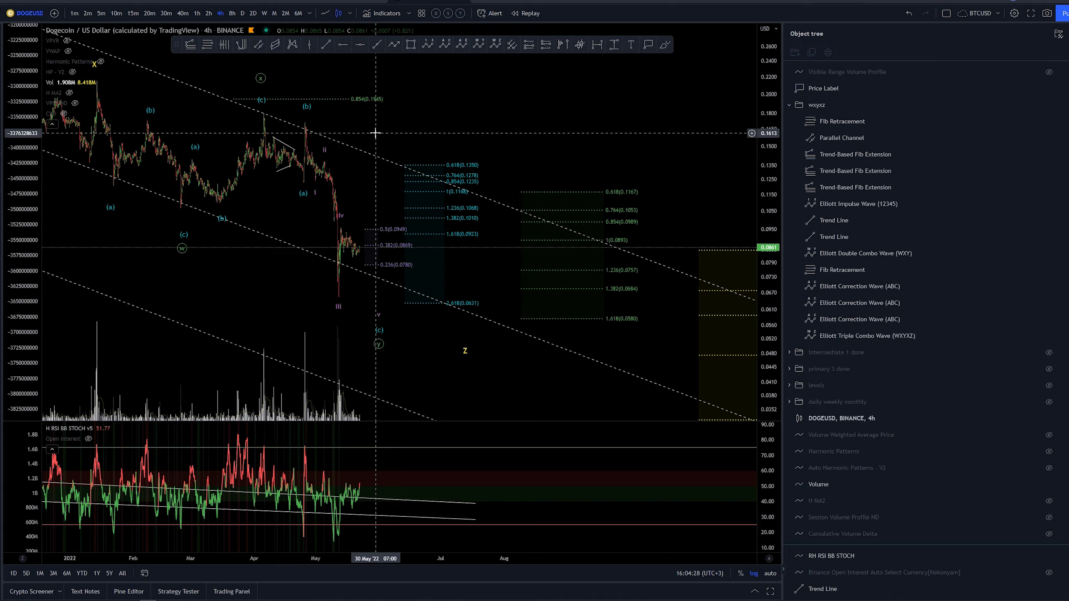
Examine the purple impulse count from the late April 2022 high inside wave (c), together with the blue extension zone
{"action": "left_click_drag", "start_coordinate": [426, 119], "coordinate": [630, 117]}
{"action": "scroll", "coordinate": [630, 117], "scroll_direction": "up", "scroll_amount": 4}
{"action": "left_click_drag", "start_coordinate": [770, 337], "coordinate": [766, 186]}
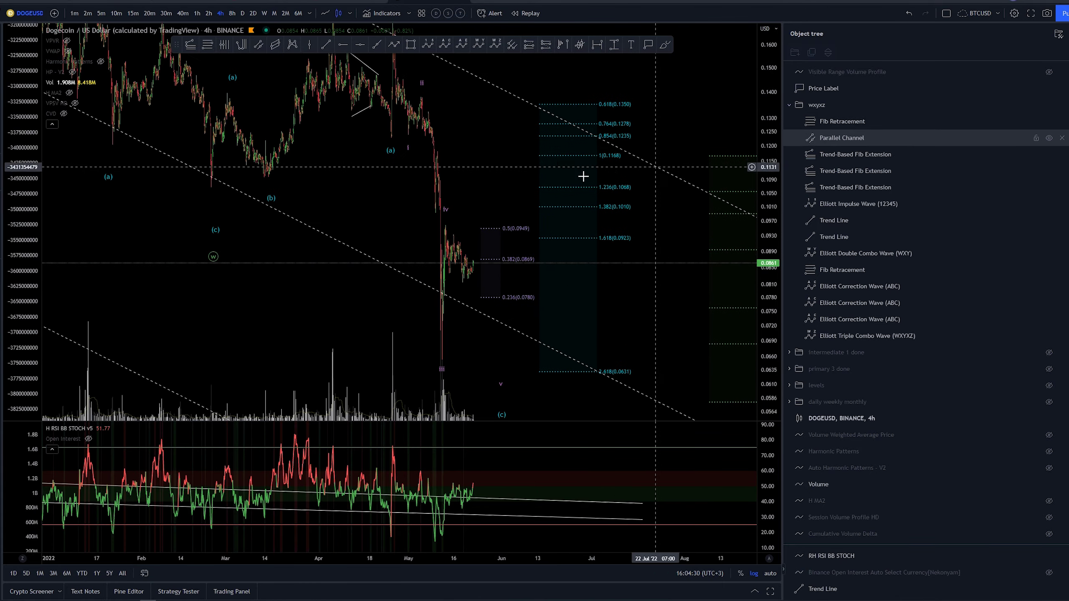
{"action": "scroll", "coordinate": [379, 168], "scroll_direction": "up", "scroll_amount": 4}
{"action": "left_click_drag", "start_coordinate": [362, 167], "coordinate": [465, 158]}
{"action": "scroll", "coordinate": [465, 171], "scroll_direction": "up", "scroll_amount": 1}
{"action": "left_click_drag", "start_coordinate": [767, 130], "coordinate": [767, 177]}
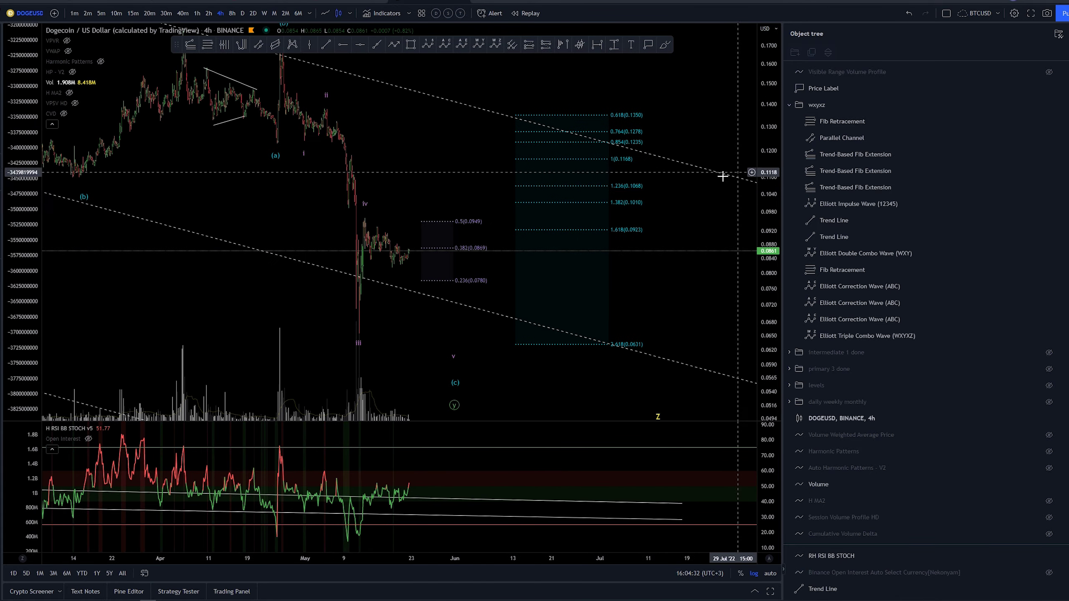
{"action": "left_click_drag", "start_coordinate": [437, 127], "coordinate": [429, 136]}
{"action": "left_click_drag", "start_coordinate": [761, 96], "coordinate": [762, 138]}
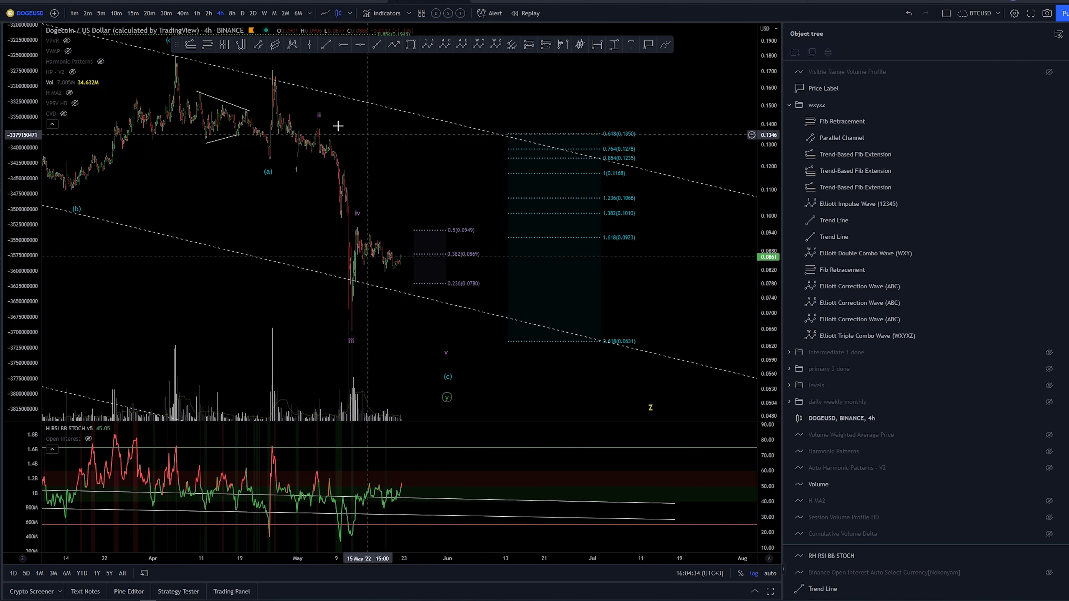
{"action": "left_click_drag", "start_coordinate": [763, 97], "coordinate": [762, 171]}
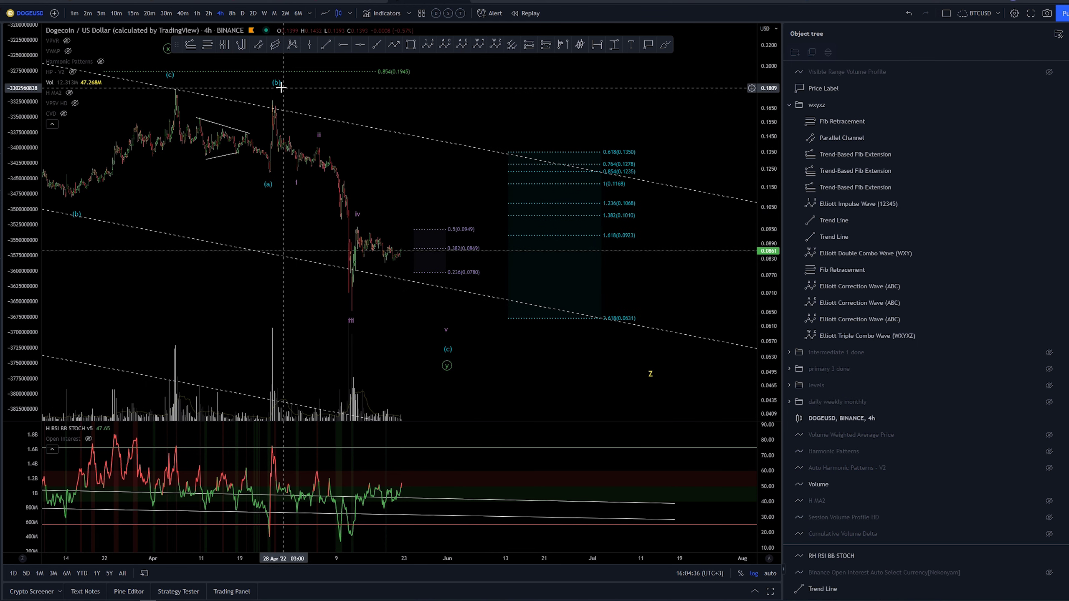
{"action": "left_click", "coordinate": [379, 236]}
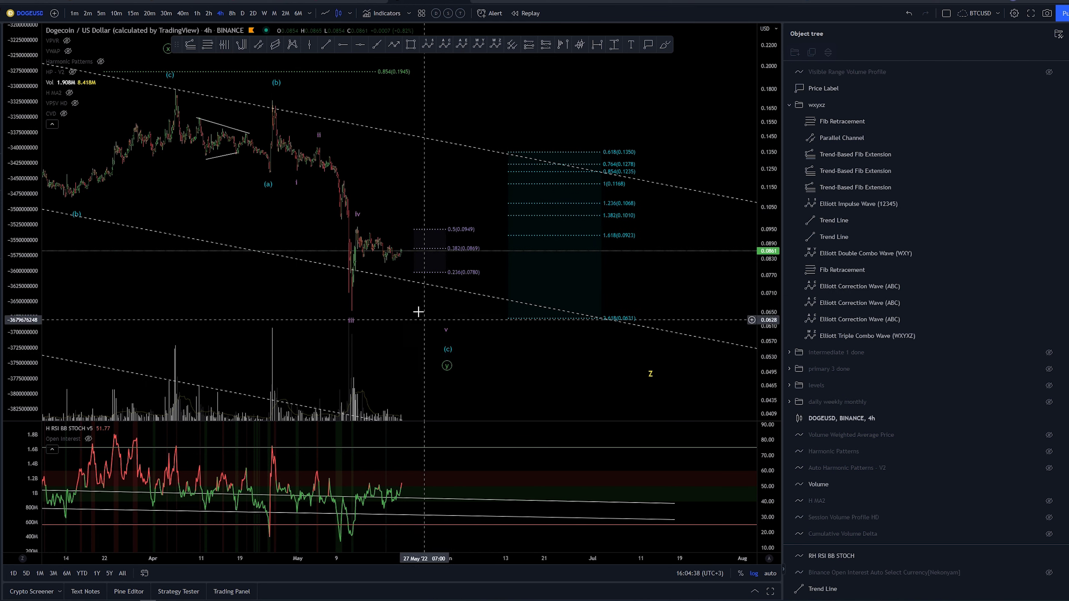
{"action": "left_click", "coordinate": [563, 156]}
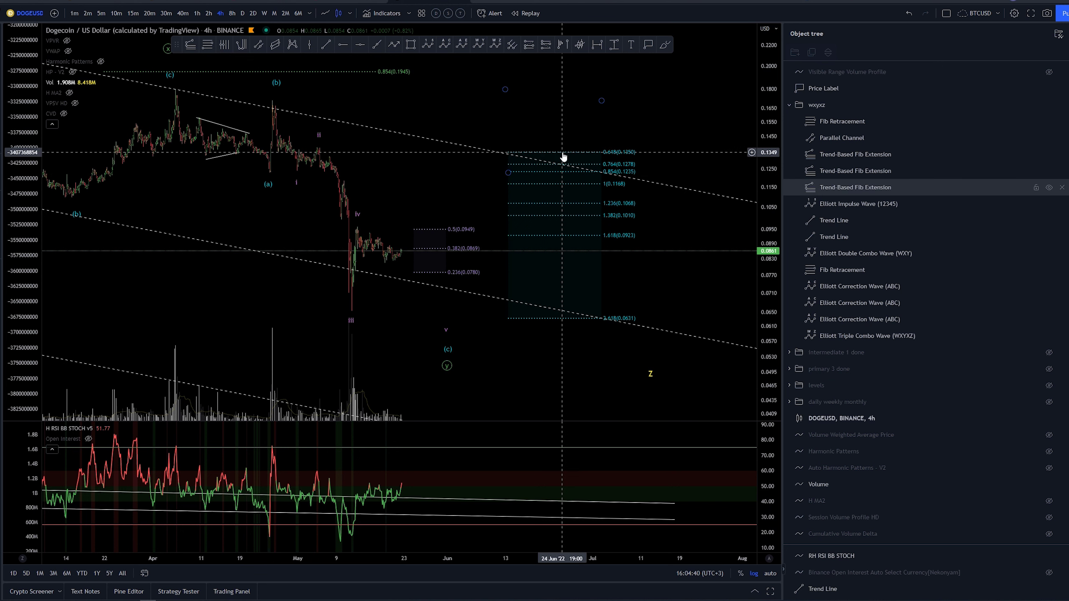
{"action": "left_click", "coordinate": [313, 144]}
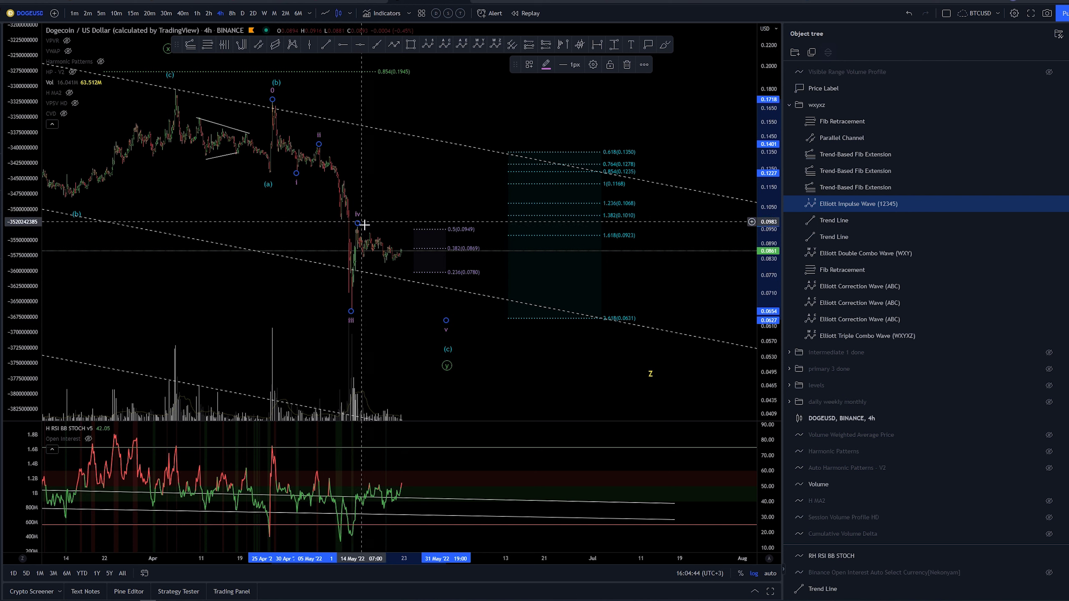
Draw a horizontal ray at about 0.0990 from the 10 May 2022 low above wave iv and colour it white
{"action": "left_click_drag", "start_coordinate": [413, 317], "coordinate": [472, 329]}
{"action": "left_click_drag", "start_coordinate": [768, 308], "coordinate": [768, 202]}
{"action": "scroll", "coordinate": [423, 203], "scroll_direction": "up", "scroll_amount": 3}
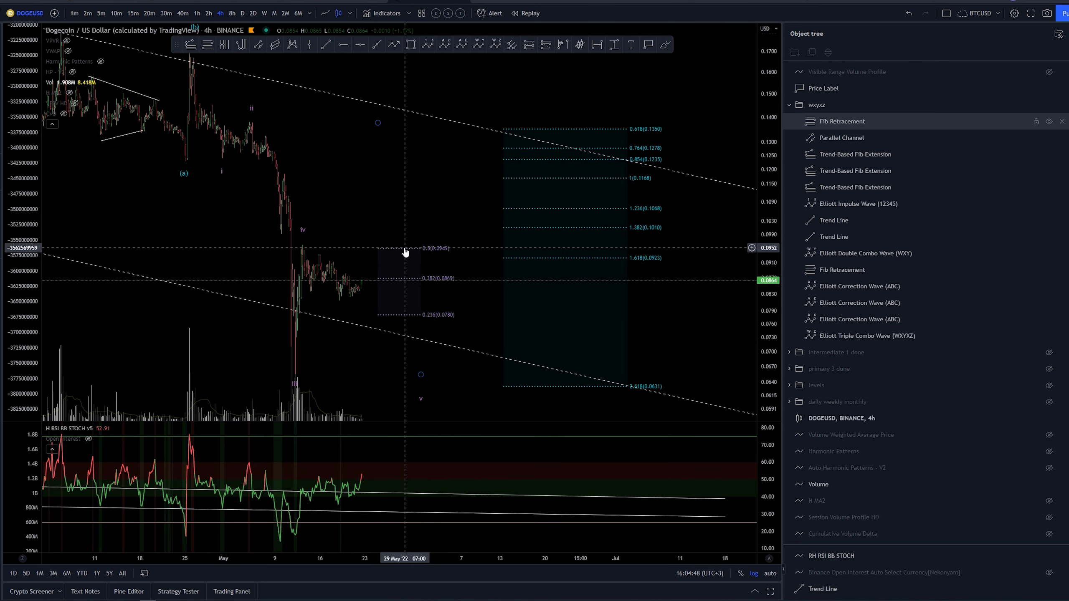
{"action": "left_click_drag", "start_coordinate": [377, 187], "coordinate": [384, 161]}
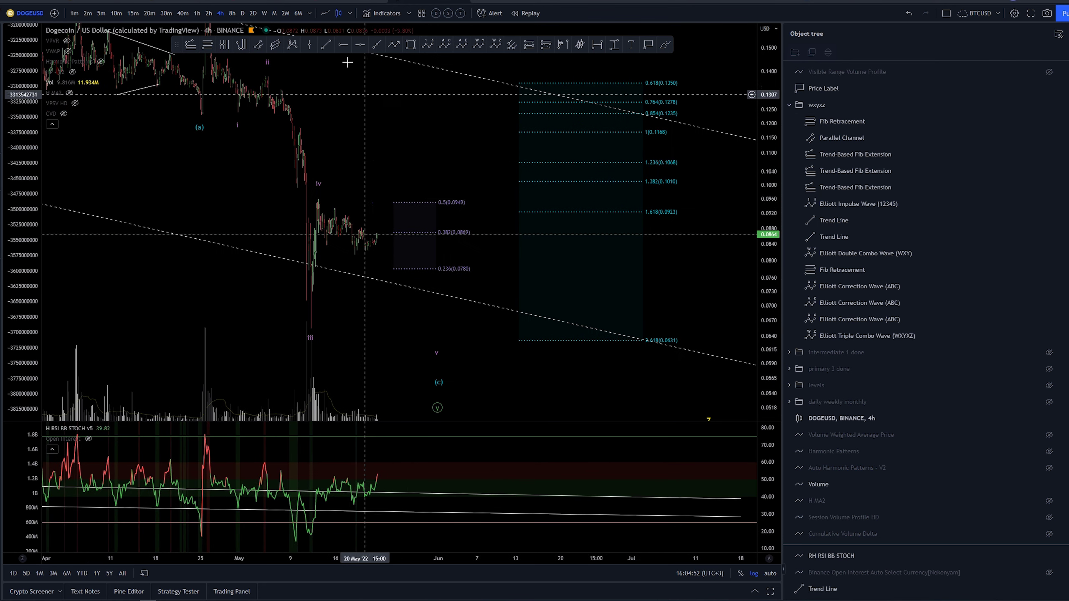
{"action": "left_click", "coordinate": [298, 188]}
{"action": "left_click_drag", "start_coordinate": [372, 180], "coordinate": [389, 188]}
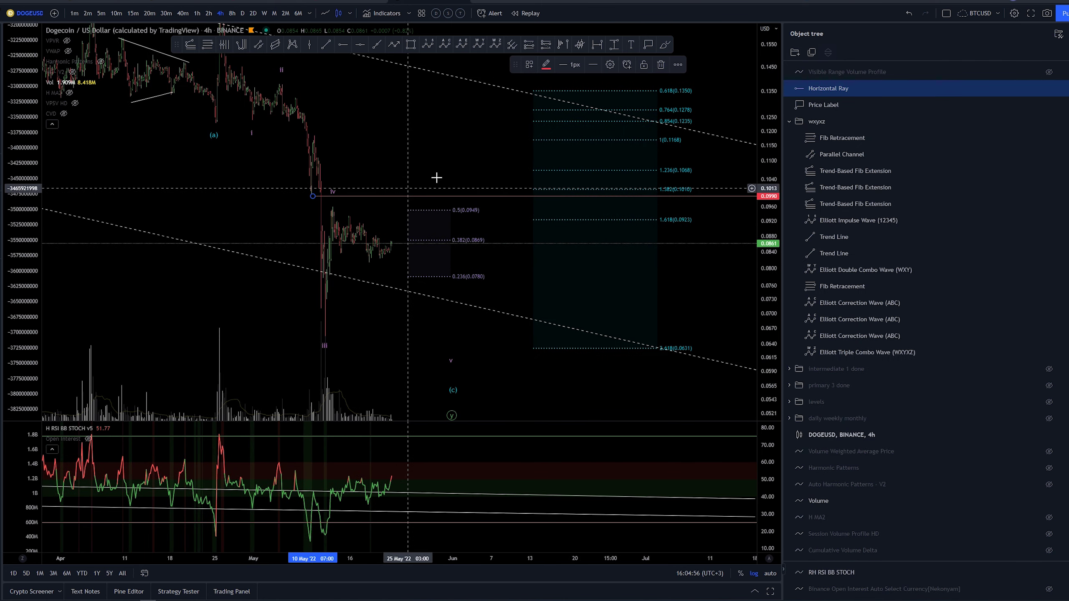
{"action": "left_click", "coordinate": [546, 65]}
{"action": "left_click", "coordinate": [547, 84]}
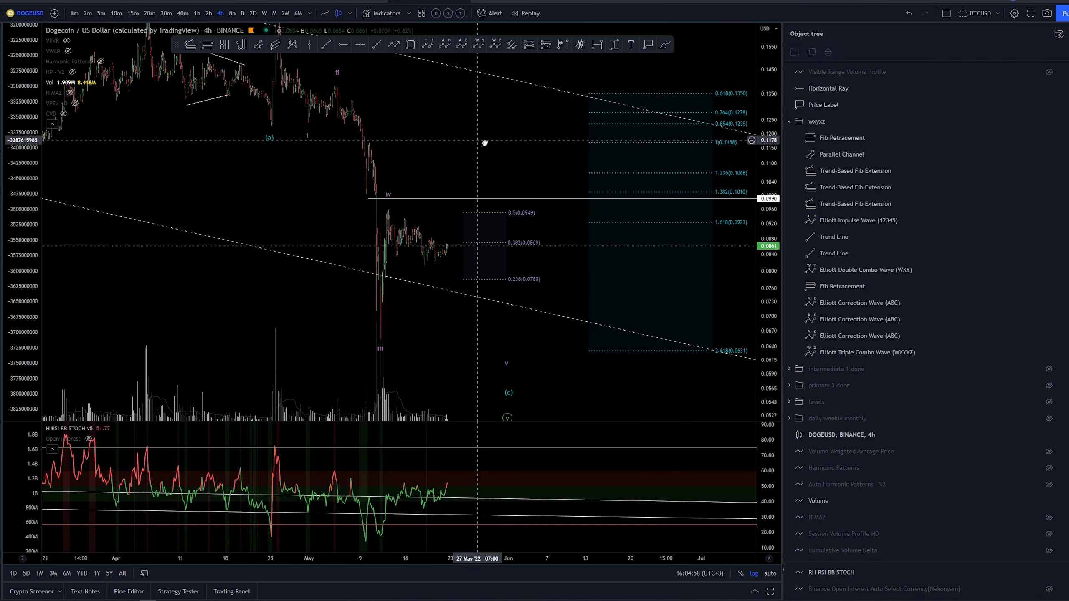
Adjust the white horizontal ray to 0.0992 and examine the May 2022 consolidation beneath it
{"action": "left_click_drag", "start_coordinate": [485, 144], "coordinate": [265, 181]}
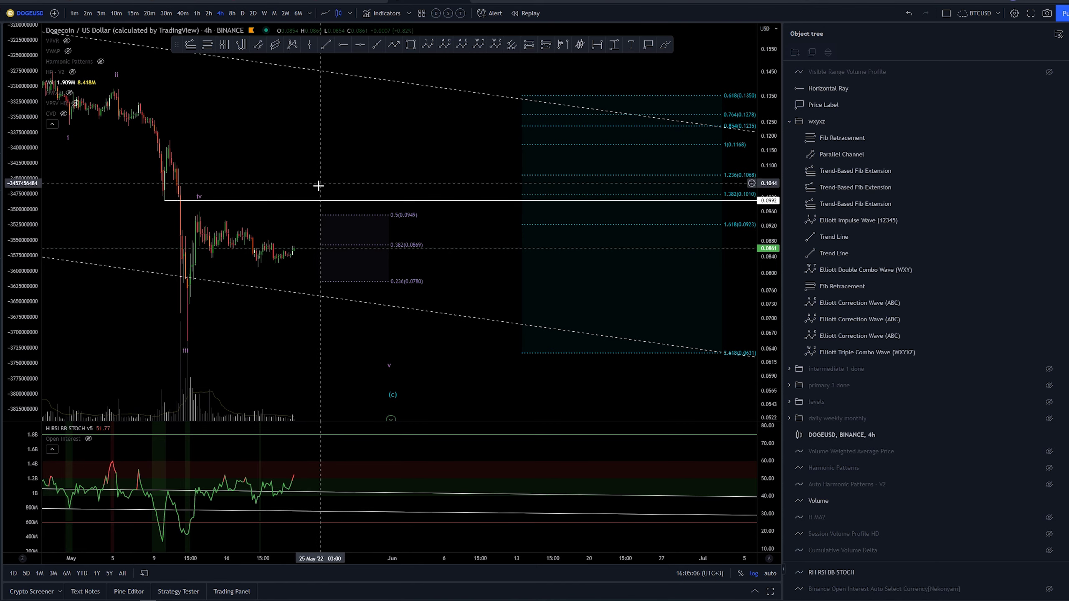
{"action": "left_click_drag", "start_coordinate": [319, 195], "coordinate": [389, 195]}
{"action": "scroll", "coordinate": [440, 143], "scroll_direction": "down", "scroll_amount": 2}
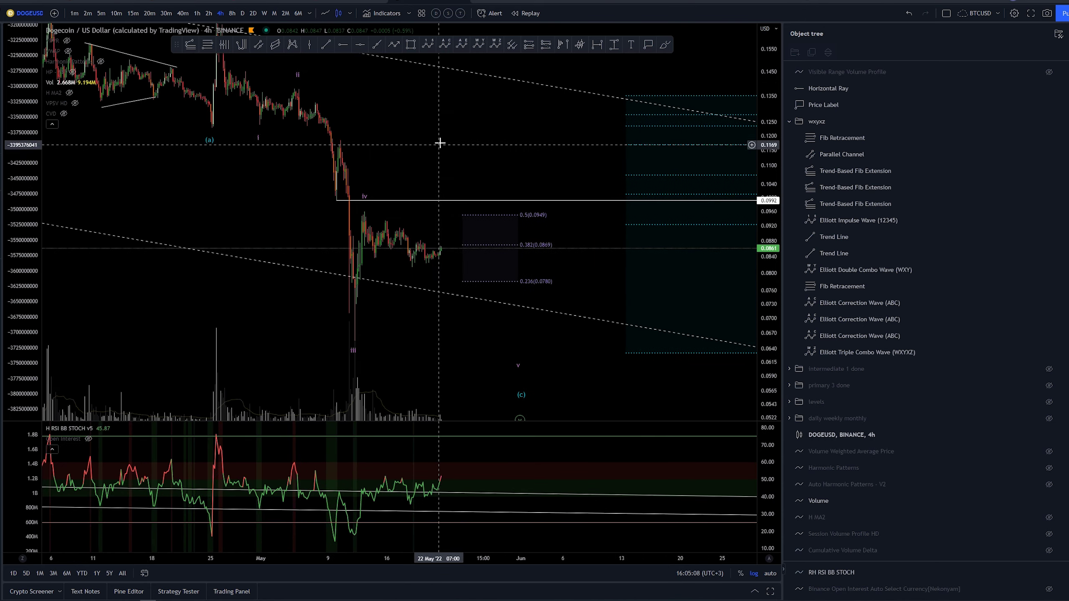
{"action": "left_click_drag", "start_coordinate": [439, 143], "coordinate": [381, 107]}
{"action": "left_click_drag", "start_coordinate": [779, 93], "coordinate": [778, 152]}
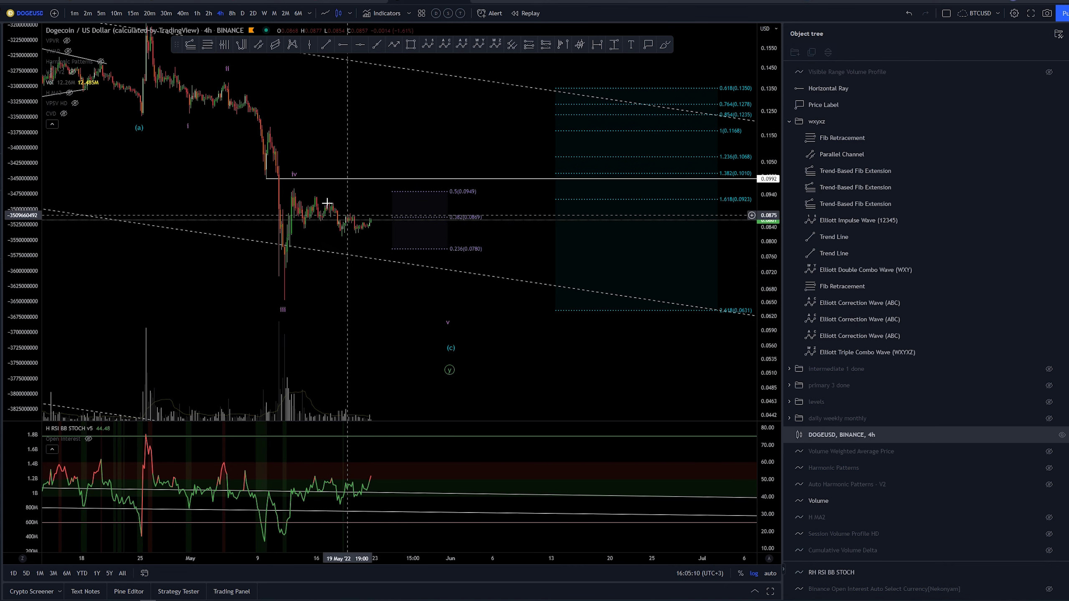
{"action": "left_click_drag", "start_coordinate": [335, 303], "coordinate": [331, 298]}
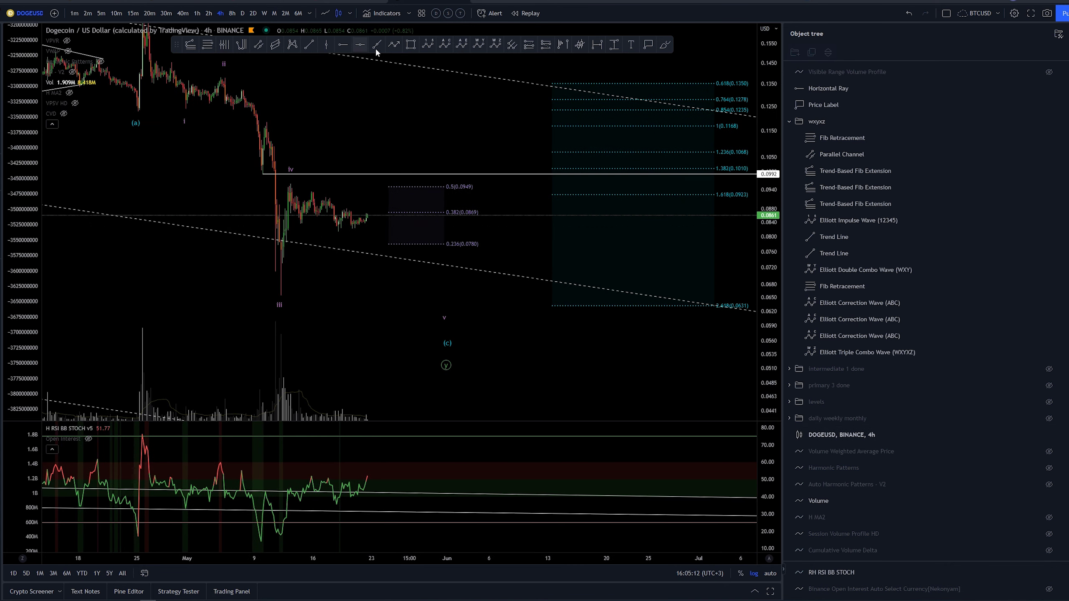
Draw a zigzag path from the wave iii low to wave iv, down to the 0.236 retracement and up to the 0.0992 ray
{"action": "left_click", "coordinate": [281, 294]}
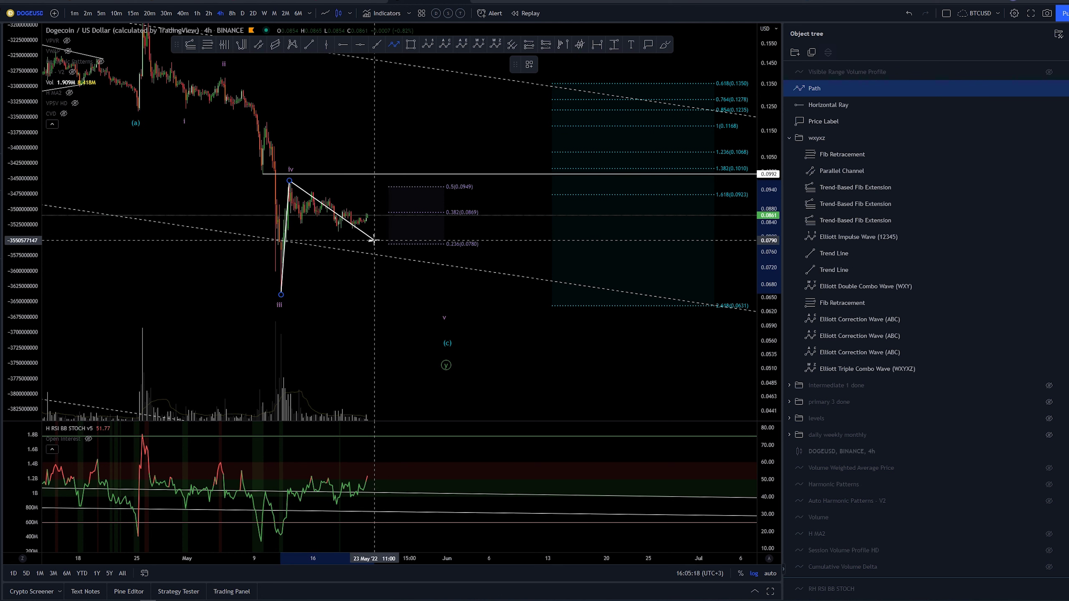
{"action": "double_click", "coordinate": [388, 155]}
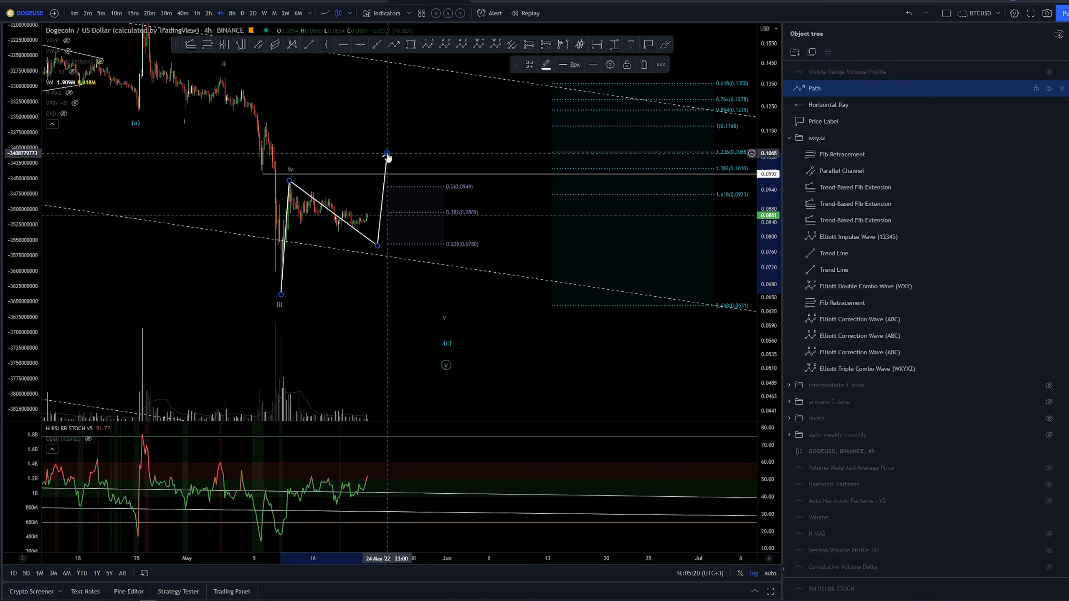
{"action": "left_click", "coordinate": [505, 156]}
{"action": "scroll", "coordinate": [506, 156], "scroll_direction": "down", "scroll_amount": 3}
{"action": "left_click_drag", "start_coordinate": [531, 160], "coordinate": [336, 224]}
Delete the white zigzag path drawn over the May consolidation
{"action": "left_click", "coordinate": [349, 186]}
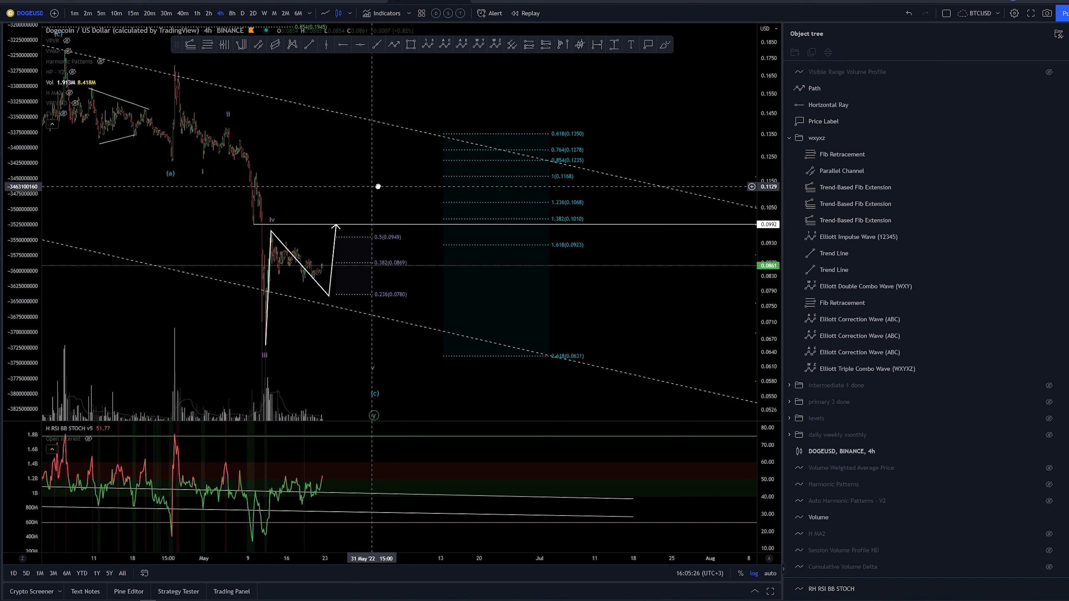
{"action": "left_click_drag", "start_coordinate": [376, 186], "coordinate": [466, 177]}
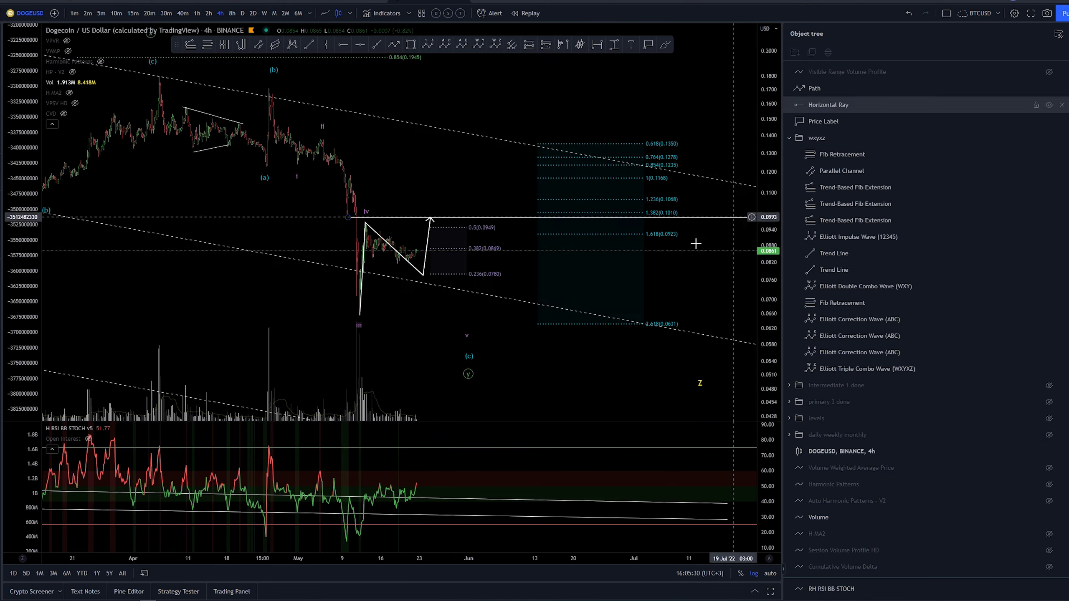
{"action": "left_click", "coordinate": [426, 240]}
{"action": "key", "text": "Delete"}
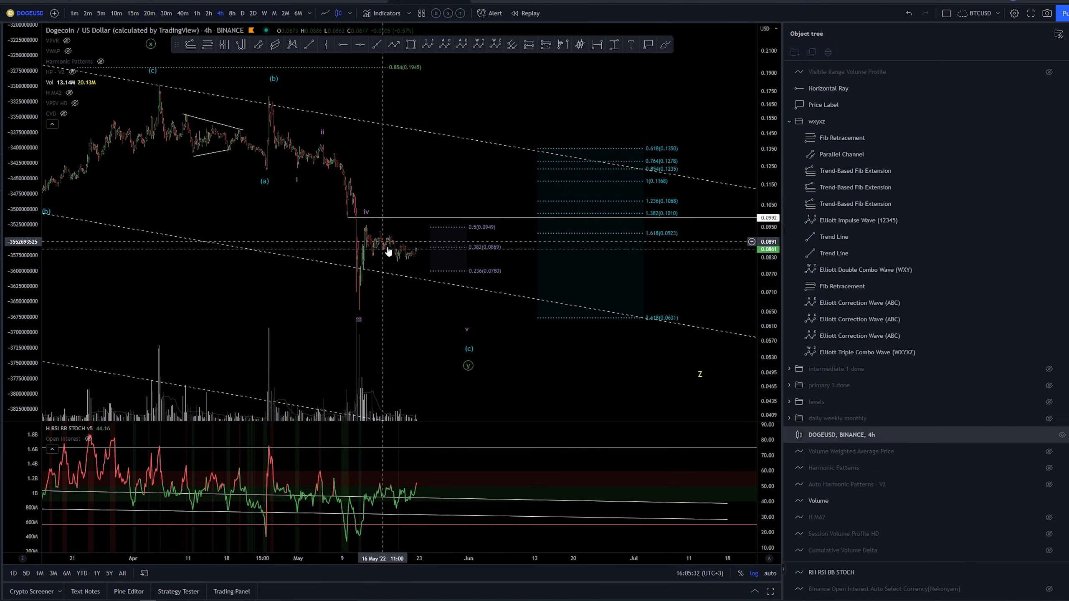
Examine the May consolidation between the 0.0992 ray, the purple retracement zone and the descending channel's lower line
{"action": "left_click_drag", "start_coordinate": [470, 176], "coordinate": [513, 163]}
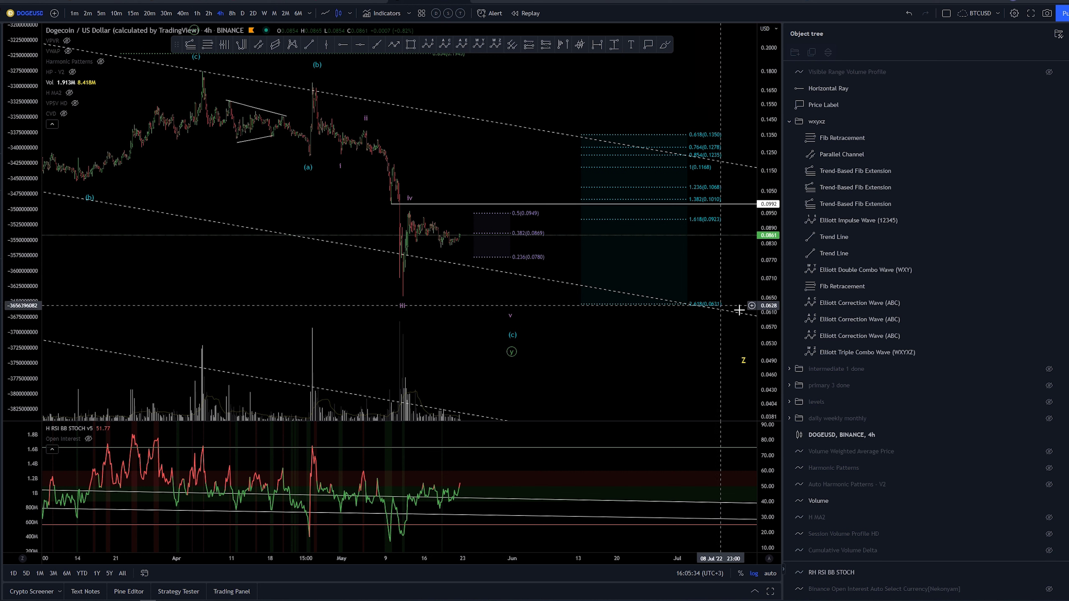
{"action": "scroll", "coordinate": [404, 244], "scroll_direction": "up", "scroll_amount": 3}
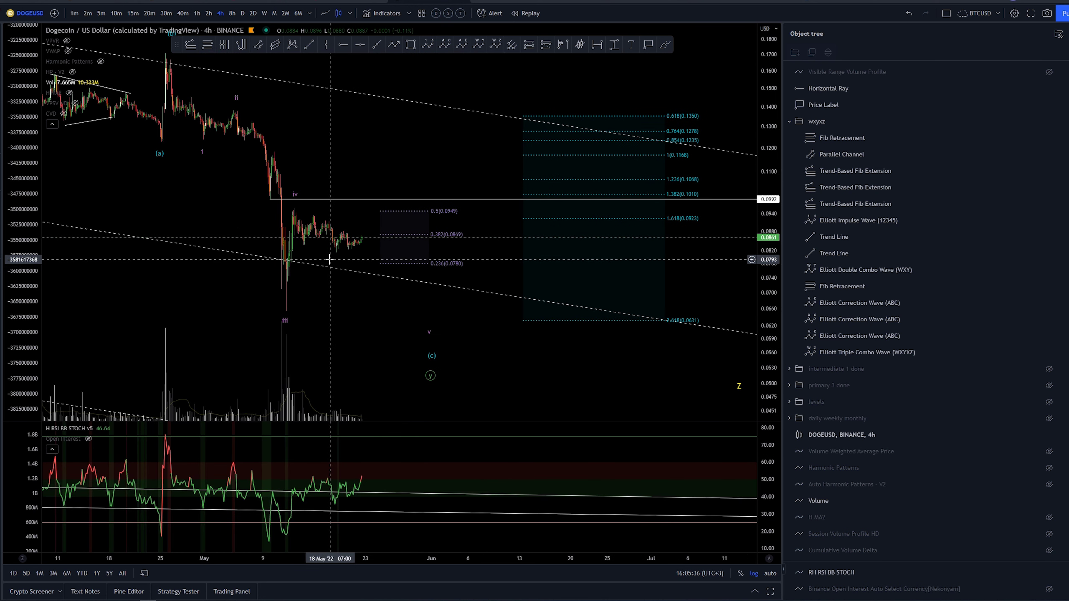
{"action": "left_click", "coordinate": [370, 199]}
{"action": "left_click_drag", "start_coordinate": [371, 201], "coordinate": [394, 165]}
{"action": "scroll", "coordinate": [462, 169], "scroll_direction": "down", "scroll_amount": 2}
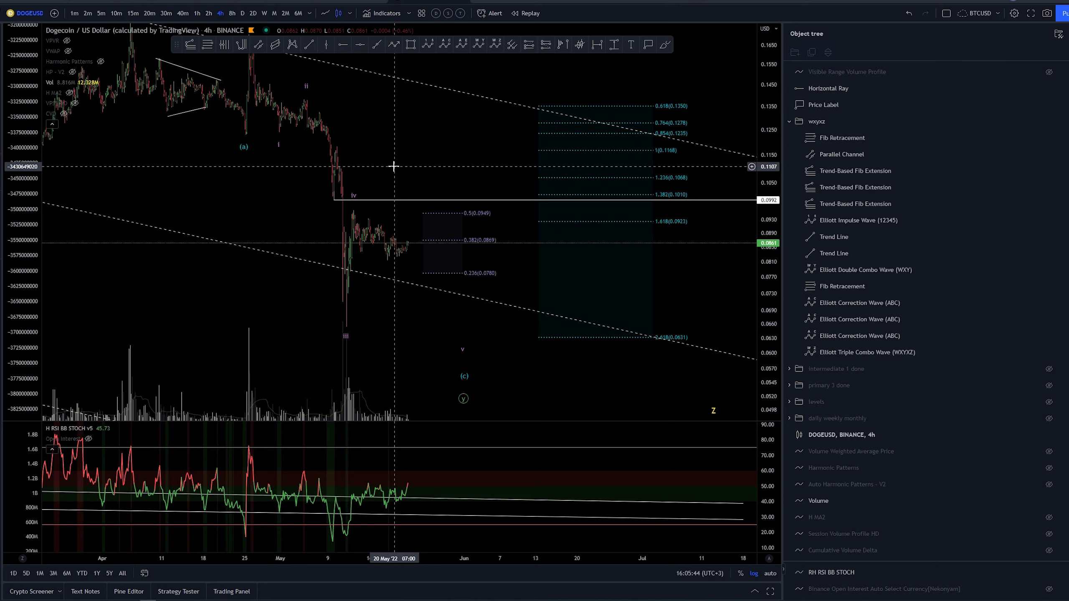
{"action": "left_click_drag", "start_coordinate": [477, 170], "coordinate": [409, 164]}
{"action": "left_click_drag", "start_coordinate": [325, 149], "coordinate": [393, 164]}
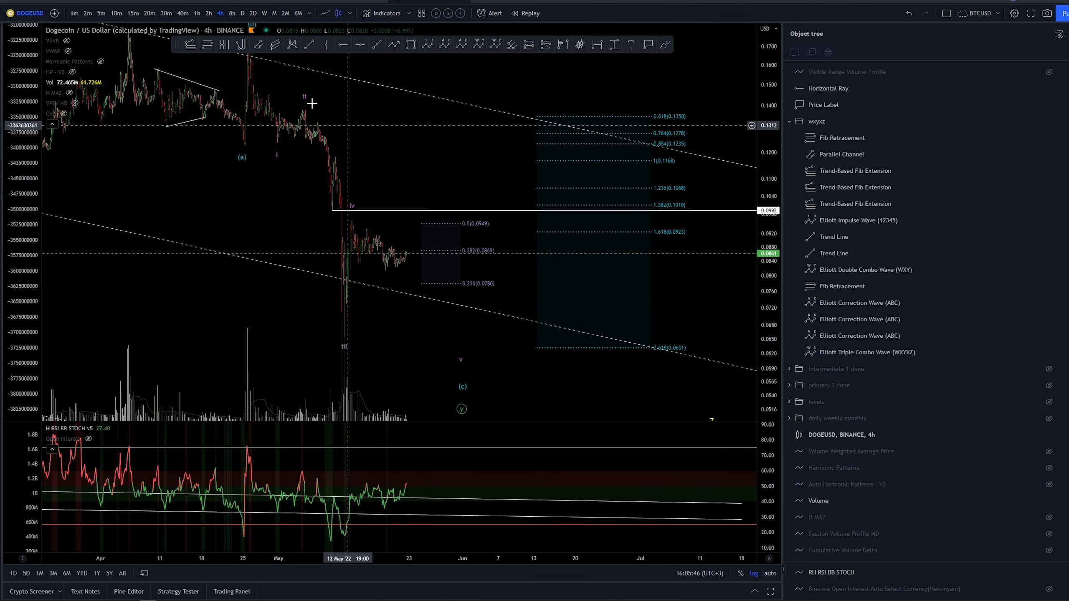
Lower the purple impulse wave's v point to about 0.0590, just above the blue (c) label
{"action": "left_click", "coordinate": [465, 367]}
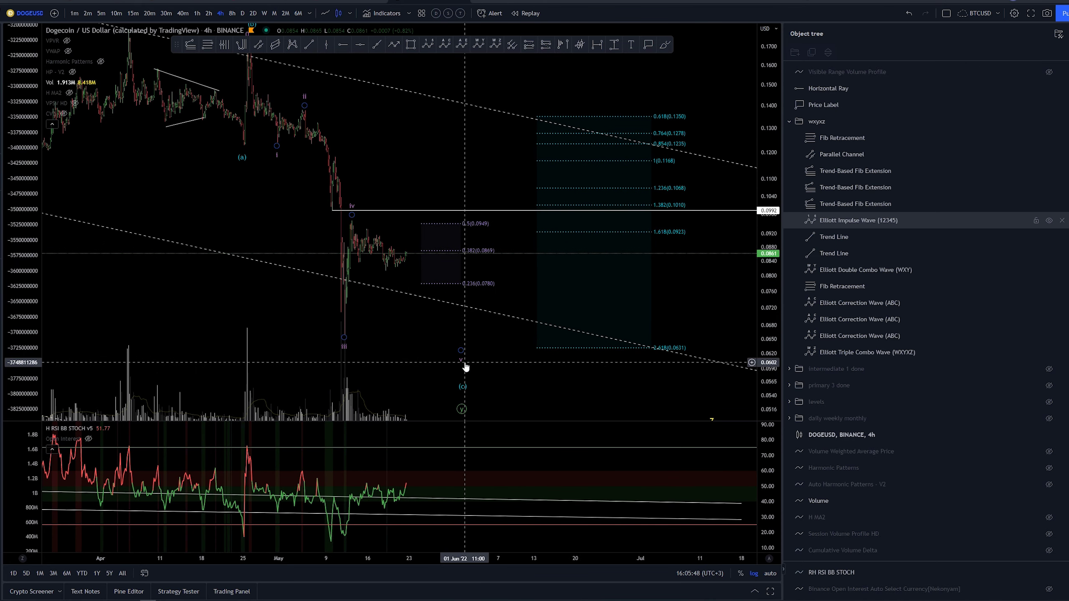
{"action": "left_click_drag", "start_coordinate": [460, 362], "coordinate": [462, 369]}
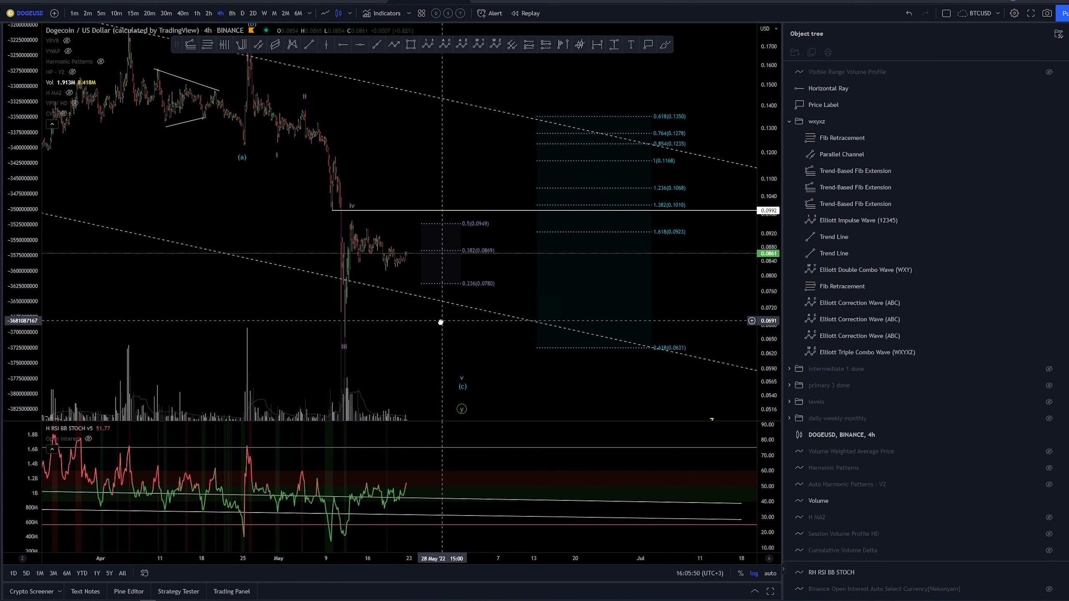
{"action": "left_click_drag", "start_coordinate": [346, 210], "coordinate": [418, 196]}
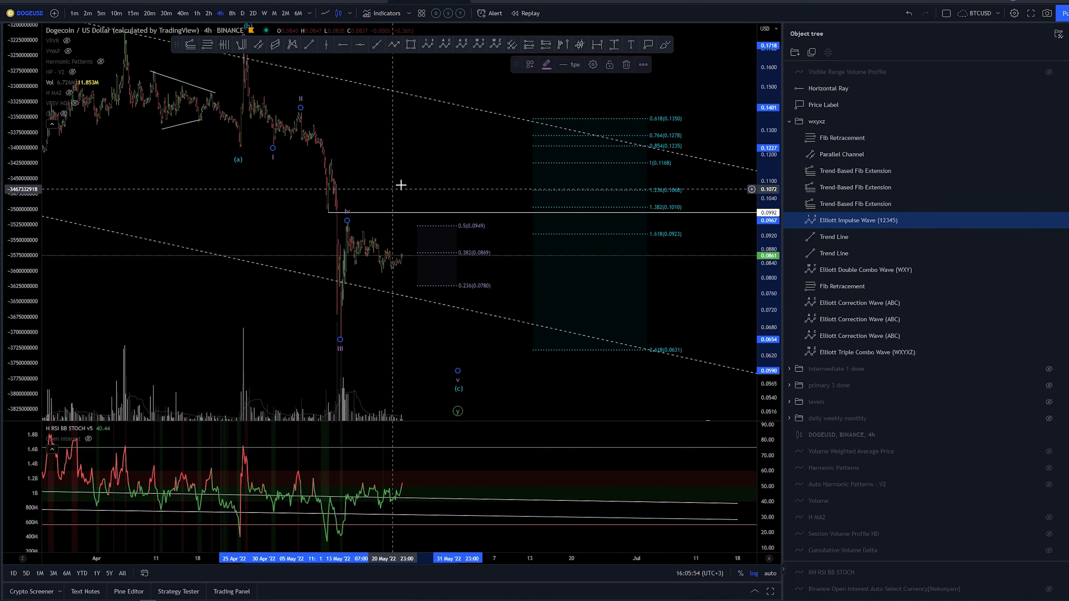
Draw a trend-based Fib extension from 0.0959 near wave iv to 0.0836 and 0.0933, and shift it over to the 19 May low
{"action": "scroll", "coordinate": [445, 252], "scroll_direction": "up", "scroll_amount": 5}
{"action": "left_click_drag", "start_coordinate": [397, 258], "coordinate": [541, 241]}
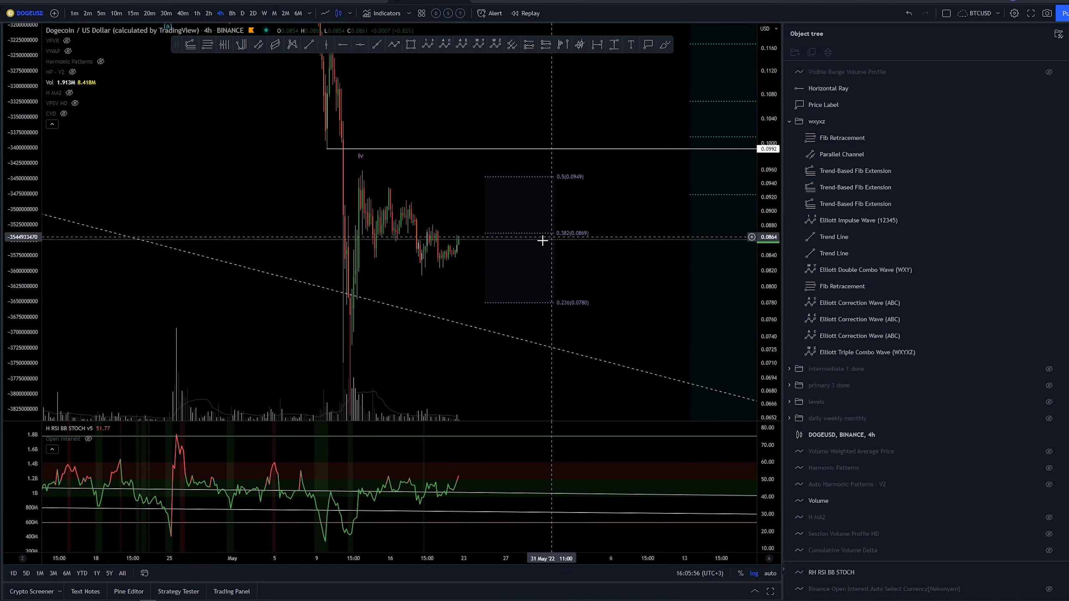
{"action": "scroll", "coordinate": [542, 241], "scroll_direction": "up", "scroll_amount": 6}
{"action": "left_click_drag", "start_coordinate": [174, 200], "coordinate": [349, 215]}
{"action": "scroll", "coordinate": [423, 195], "scroll_direction": "down", "scroll_amount": 2}
{"action": "left_click_drag", "start_coordinate": [424, 195], "coordinate": [332, 172]}
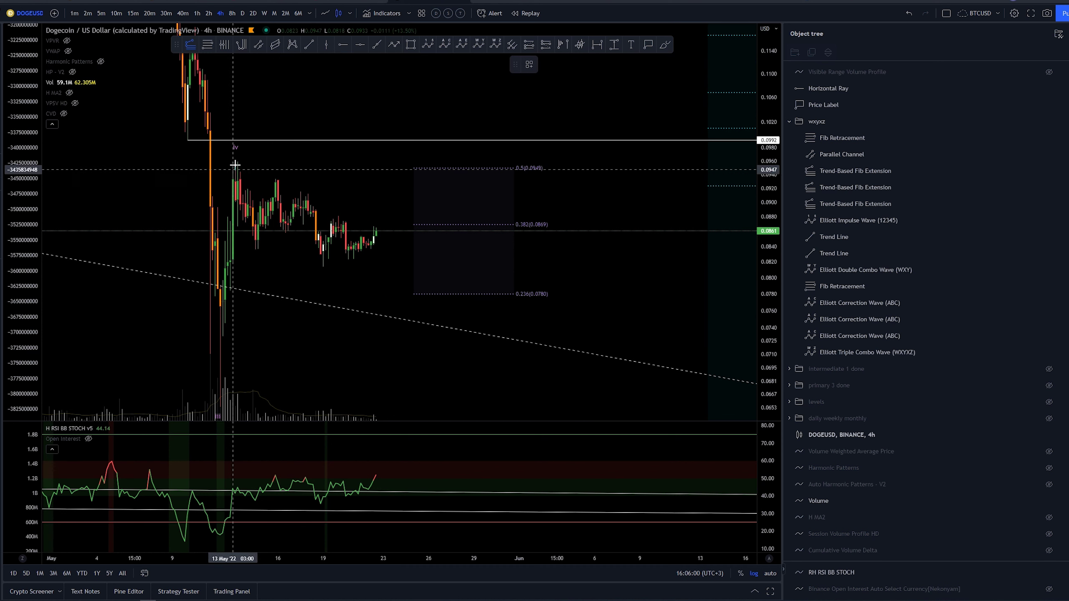
{"action": "left_click", "coordinate": [237, 162]}
{"action": "left_click", "coordinate": [254, 250]}
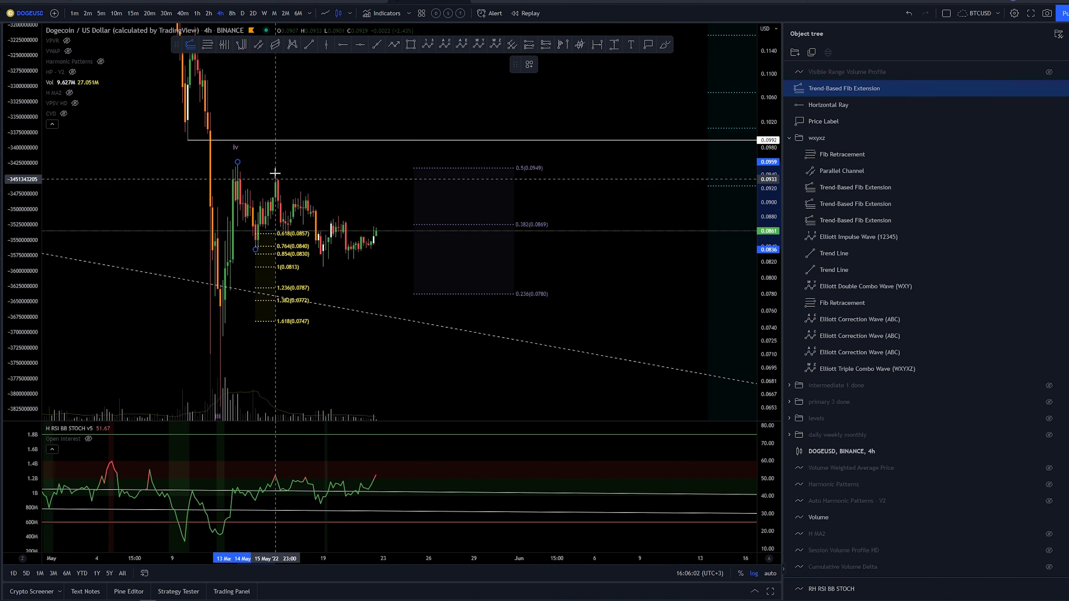
{"action": "left_click", "coordinate": [275, 179]}
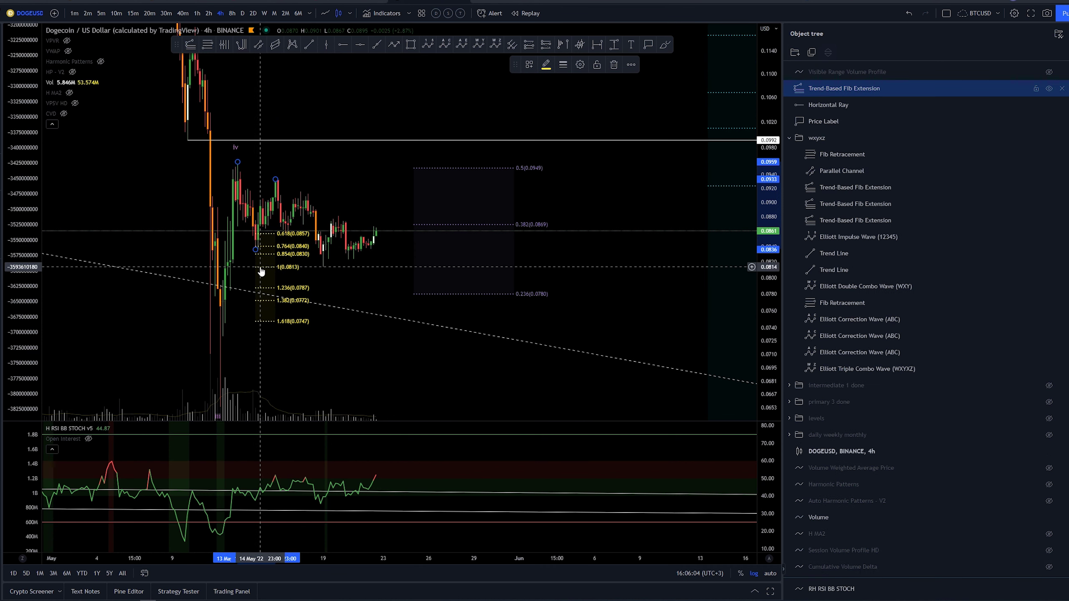
{"action": "left_click_drag", "start_coordinate": [261, 271], "coordinate": [330, 272]}
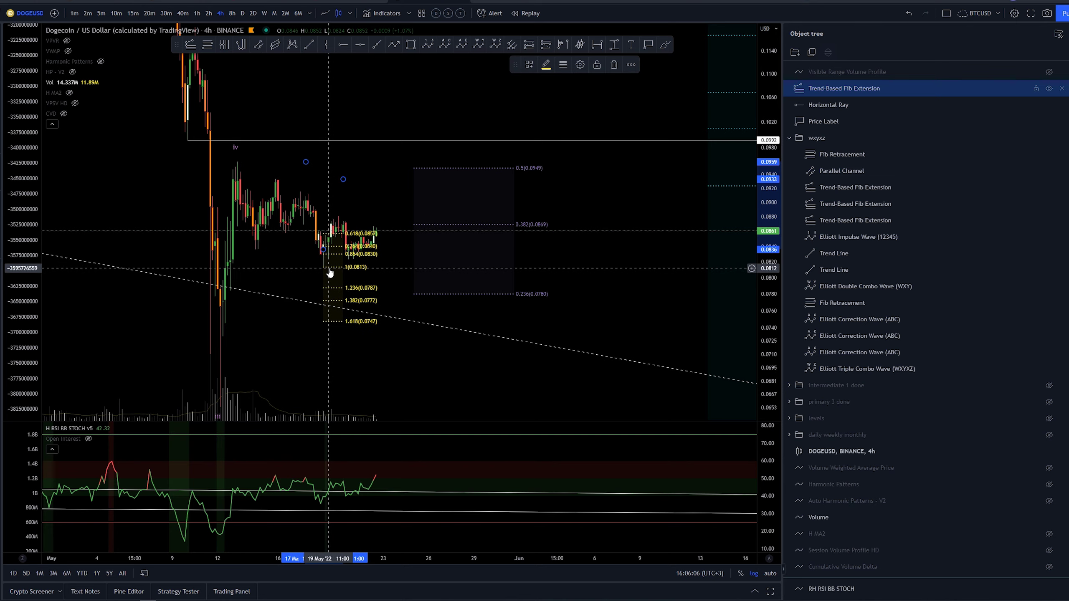
Switch the chart to the 1-hour timeframe and compare the Fib extension's 1 level with the 19 May low
{"action": "left_click", "coordinate": [199, 14]}
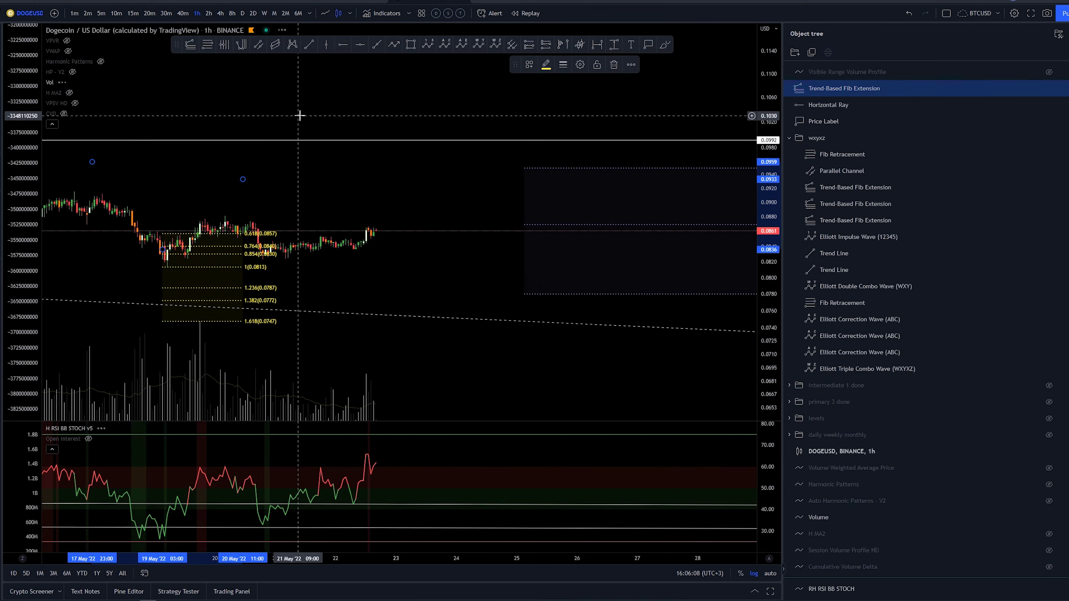
{"action": "left_click", "coordinate": [424, 228]}
{"action": "key", "text": "alt+r"}
{"action": "scroll", "coordinate": [588, 349], "scroll_direction": "down", "scroll_amount": 6}
{"action": "left_click_drag", "start_coordinate": [589, 349], "coordinate": [426, 349]}
{"action": "scroll", "coordinate": [425, 349], "scroll_direction": "up", "scroll_amount": 3}
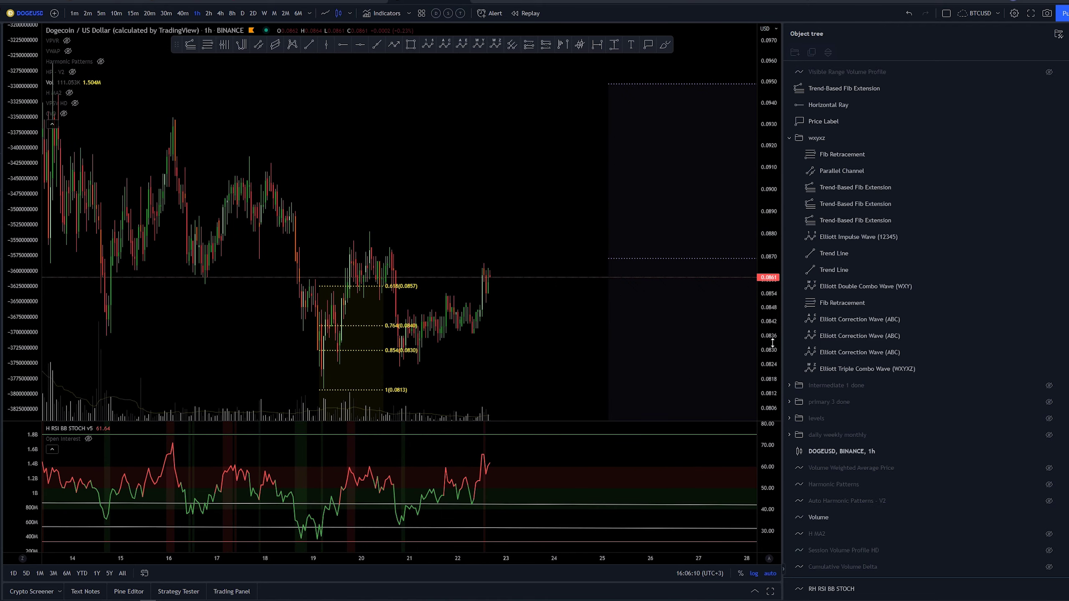
{"action": "left_click_drag", "start_coordinate": [770, 347], "coordinate": [770, 294]}
{"action": "left_click_drag", "start_coordinate": [426, 162], "coordinate": [504, 50]}
Apply the saved style that shows only an orange 1 level to the Fib extension at the 19 May low
{"action": "left_click", "coordinate": [473, 240]}
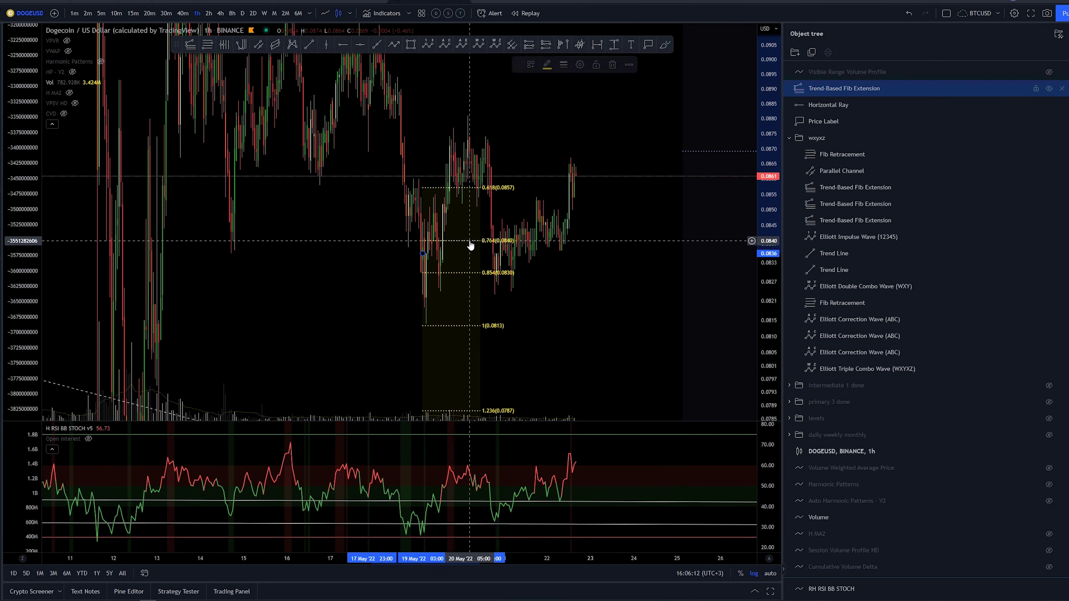
{"action": "left_click", "coordinate": [529, 65]}
{"action": "left_click", "coordinate": [541, 117]}
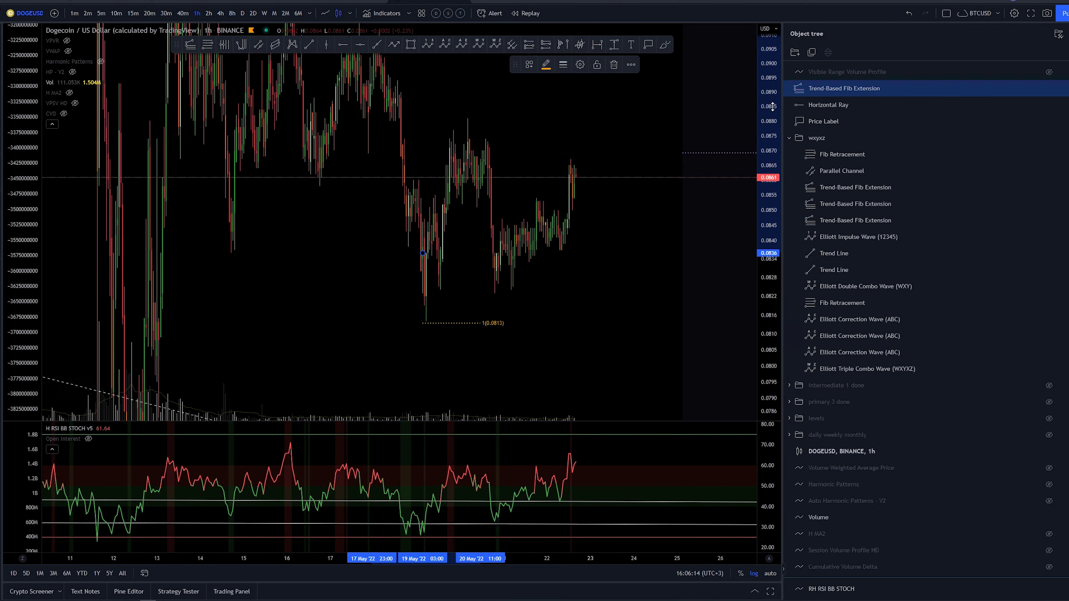
Check the orange 1 level against the 19 May low, then delete the trend-based Fib extension
{"action": "scroll", "coordinate": [424, 303], "scroll_direction": "up", "scroll_amount": 1}
{"action": "left_click_drag", "start_coordinate": [767, 342], "coordinate": [715, 166]}
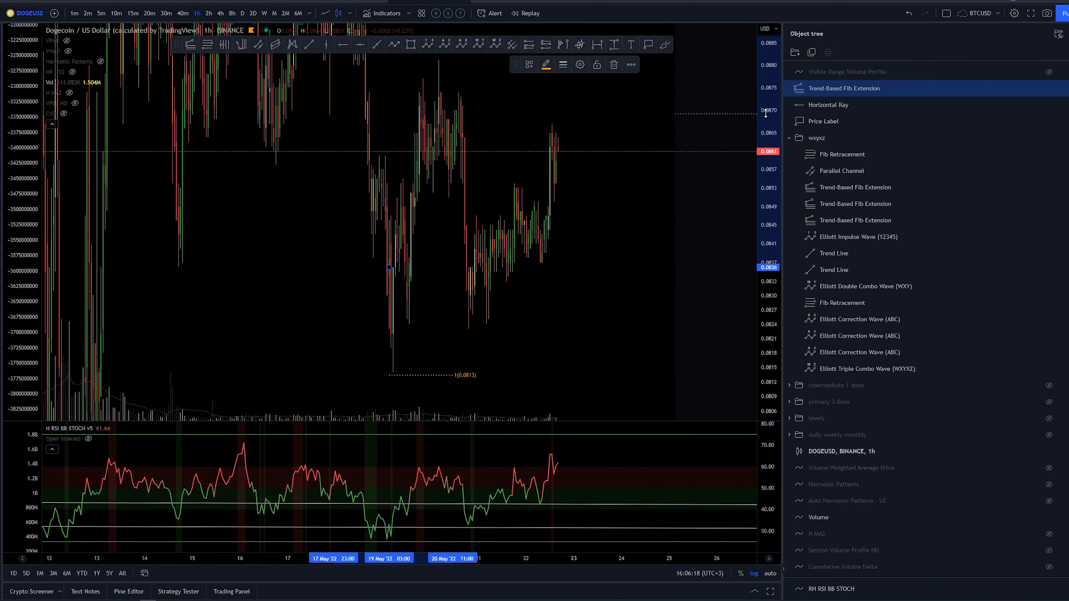
{"action": "left_click_drag", "start_coordinate": [766, 112], "coordinate": [619, 371]}
{"action": "left_click_drag", "start_coordinate": [515, 297], "coordinate": [487, 324]}
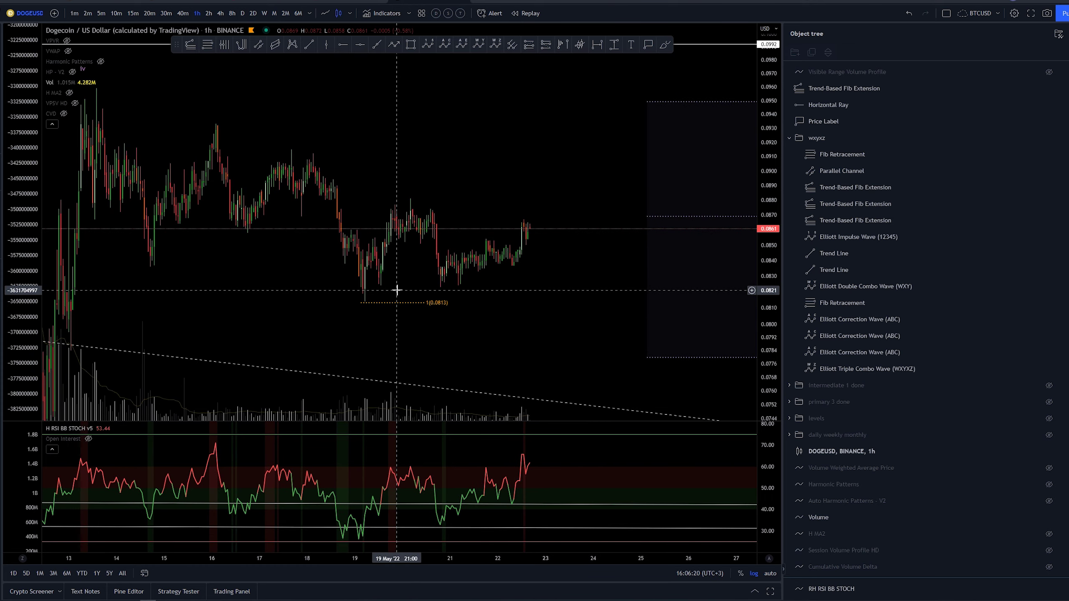
{"action": "left_click", "coordinate": [396, 303]}
{"action": "key", "text": "Delete"}
Draw a trend line from the 14 May low at about 0.0839 along the 19 May low to about 0.0788
{"action": "scroll", "coordinate": [441, 342], "scroll_direction": "down", "scroll_amount": 3}
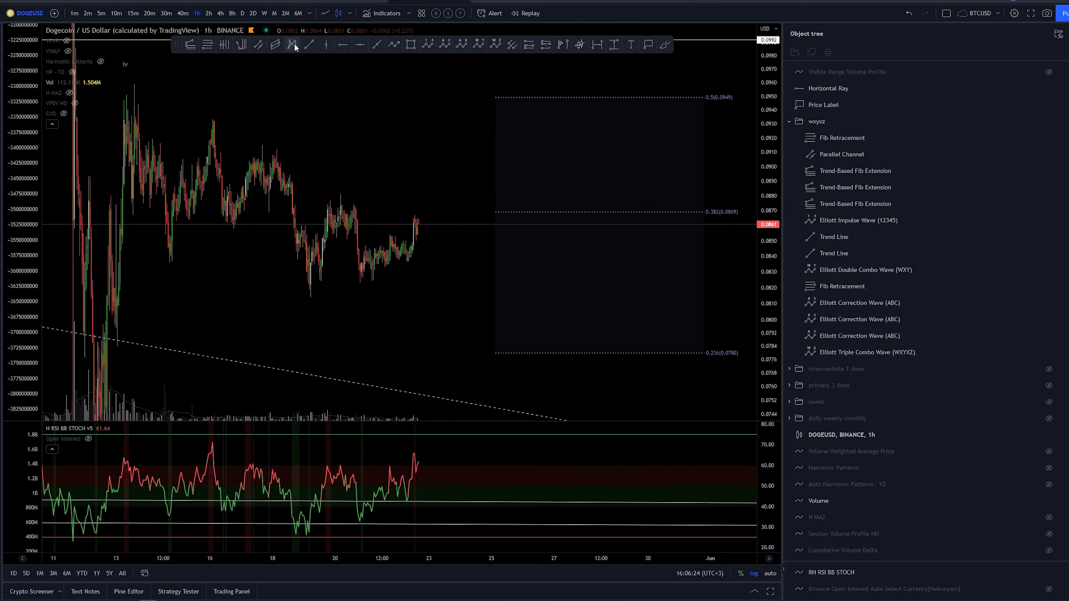
{"action": "left_click", "coordinate": [311, 49]}
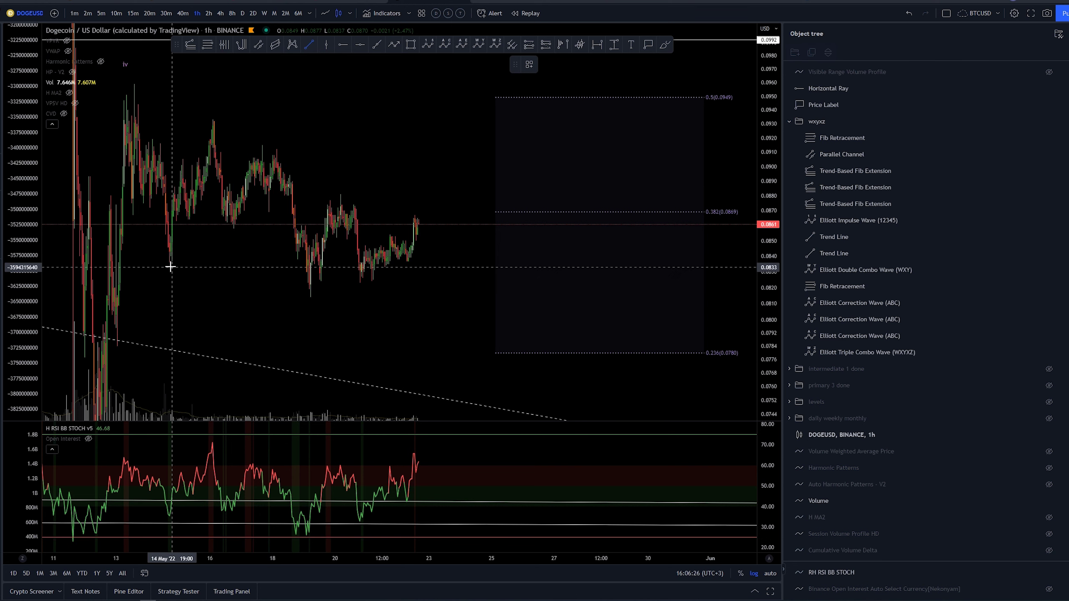
{"action": "left_click", "coordinate": [168, 258]}
{"action": "left_click", "coordinate": [467, 339]}
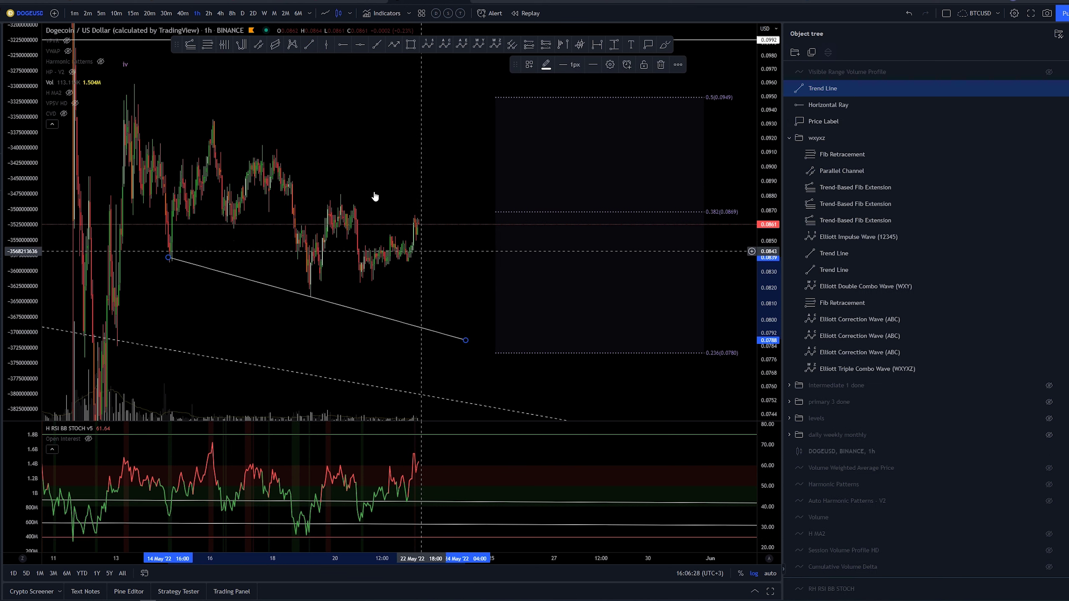
Draw a trend line from the 16 May high at about 0.0933 along the lower highs to about 0.0842 on 25 May
{"action": "left_click", "coordinate": [338, 55]}
{"action": "left_click", "coordinate": [215, 120]}
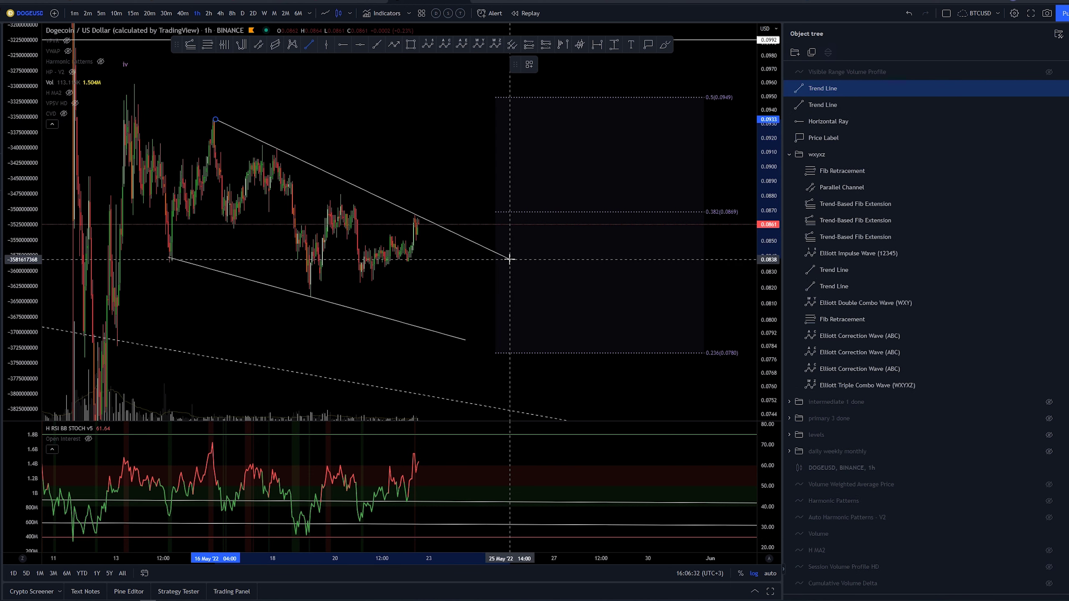
{"action": "left_click", "coordinate": [495, 253]}
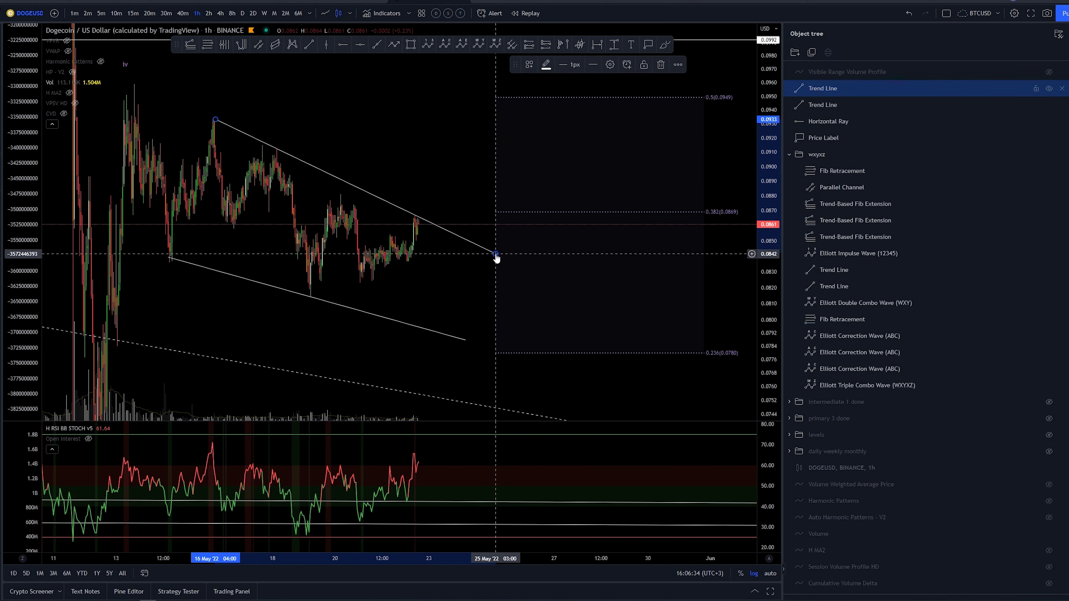
{"action": "left_click", "coordinate": [406, 129]}
Examine the converging trend lines against the purple retracement zone, the 0.0992 ray and the blue extension zone
{"action": "scroll", "coordinate": [466, 136], "scroll_direction": "down", "scroll_amount": 4}
{"action": "left_click_drag", "start_coordinate": [466, 136], "coordinate": [349, 121]}
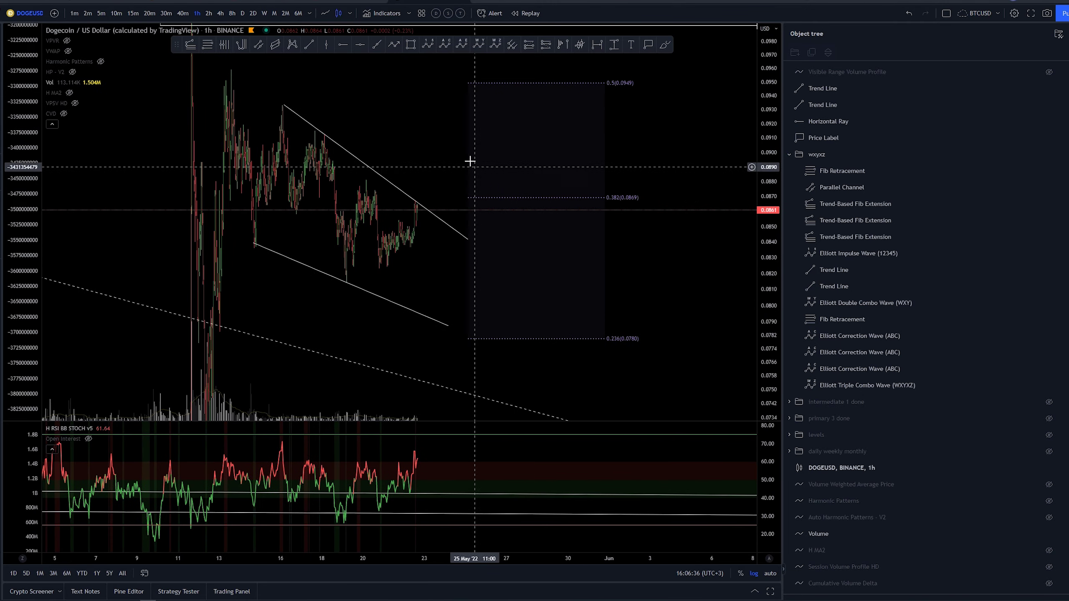
{"action": "scroll", "coordinate": [395, 198], "scroll_direction": "down", "scroll_amount": 3}
{"action": "left_click_drag", "start_coordinate": [420, 168], "coordinate": [320, 148]}
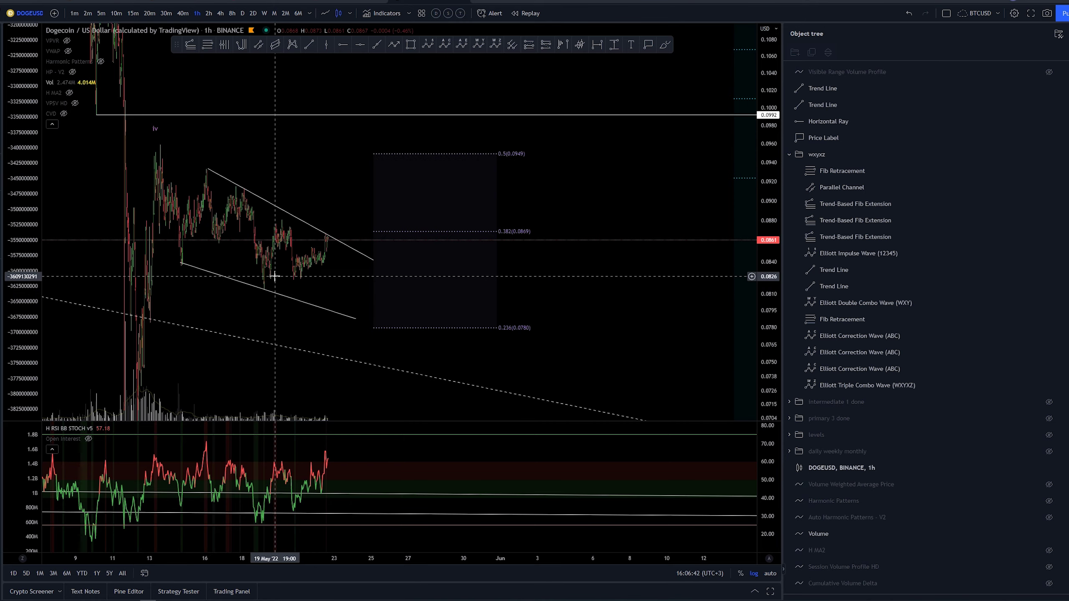
{"action": "scroll", "coordinate": [374, 174], "scroll_direction": "down", "scroll_amount": 2}
{"action": "left_click_drag", "start_coordinate": [379, 158], "coordinate": [312, 132]}
{"action": "left_click_drag", "start_coordinate": [767, 197], "coordinate": [732, 301]}
{"action": "scroll", "coordinate": [658, 284], "scroll_direction": "down", "scroll_amount": 5}
{"action": "mouse_move", "coordinate": [666, 282]}
{"action": "left_mouse_down"}
{"action": "mouse_move", "coordinate": [426, 259]}
{"action": "mouse_move", "coordinate": [503, 303]}
{"action": "mouse_move", "coordinate": [412, 247]}
{"action": "left_mouse_up"}
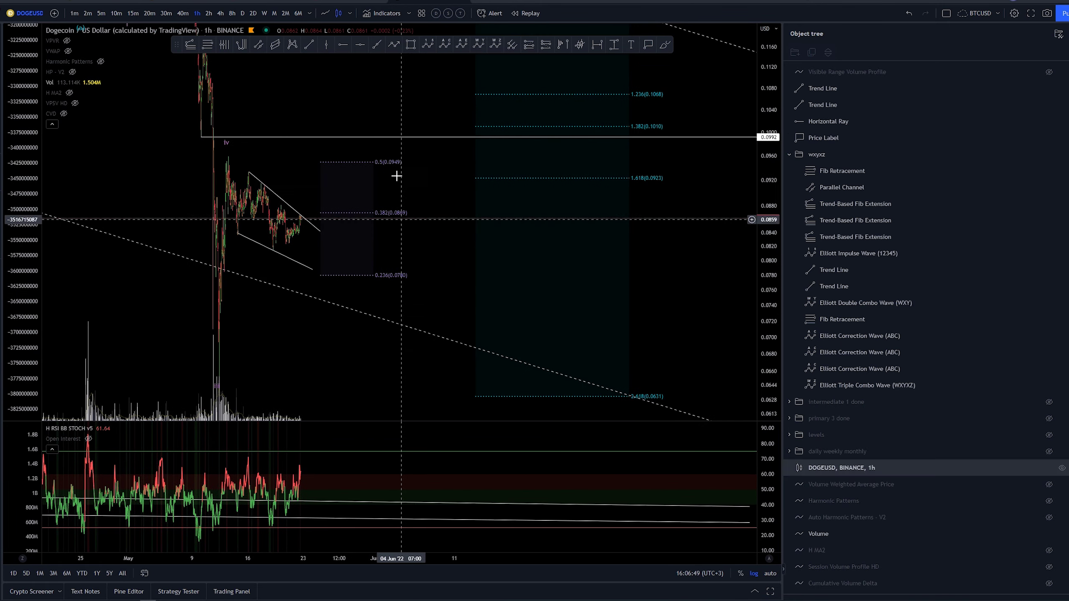
Place an Elliott ABC correction from wave iv at about 0.0966 with (a) near 0.0785, (b) near 0.0941 and (c) near 0.0769
{"action": "left_click", "coordinate": [226, 155]}
{"action": "left_click", "coordinate": [314, 274]}
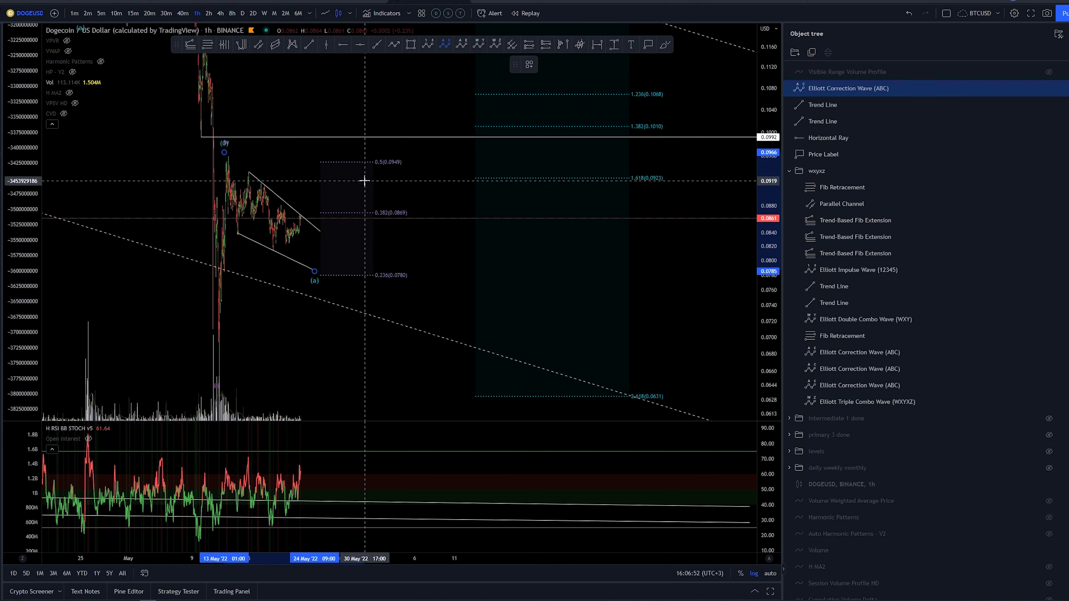
{"action": "left_click", "coordinate": [433, 286]}
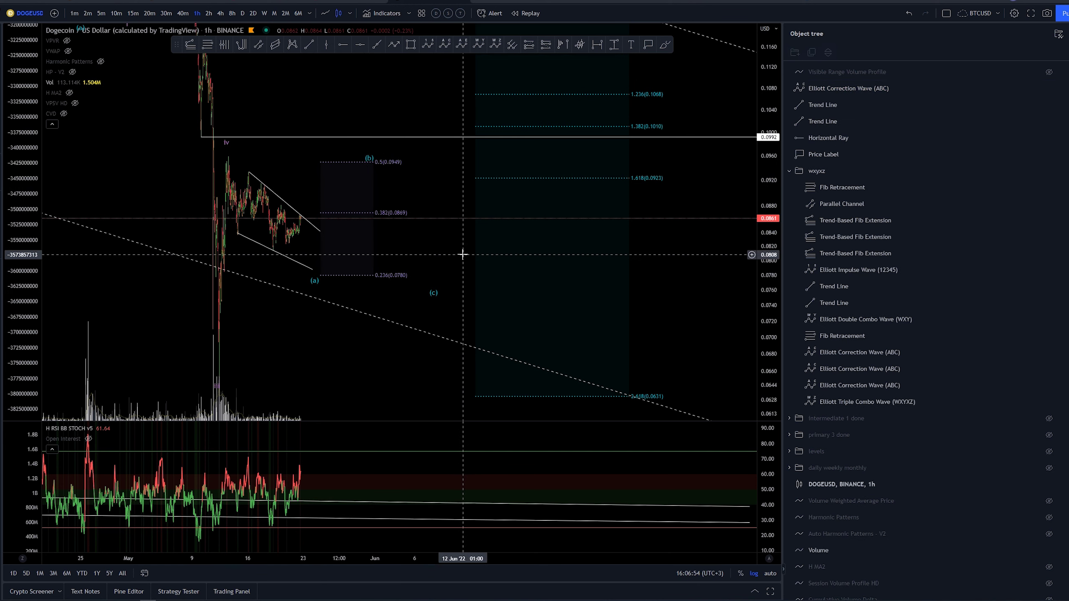
Apply the saved style with red circled letters to the new ABC correction below wave iv
{"action": "scroll", "coordinate": [440, 202], "scroll_direction": "down", "scroll_amount": 1}
{"action": "left_click", "coordinate": [410, 162]}
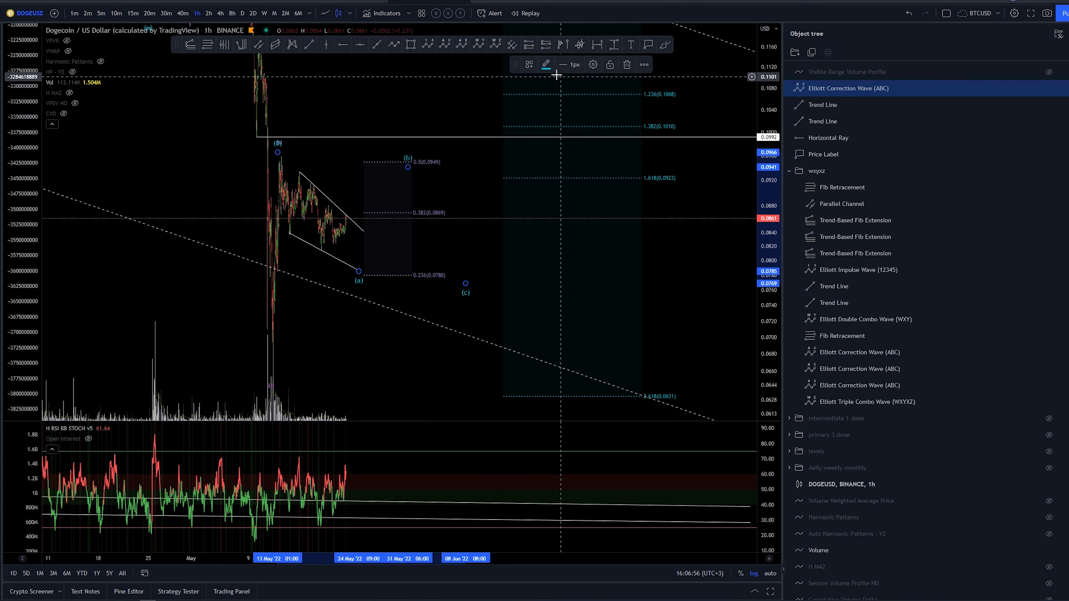
{"action": "left_click", "coordinate": [540, 64]}
{"action": "left_click", "coordinate": [548, 242]}
{"action": "left_click_drag", "start_coordinate": [457, 191], "coordinate": [346, 188]}
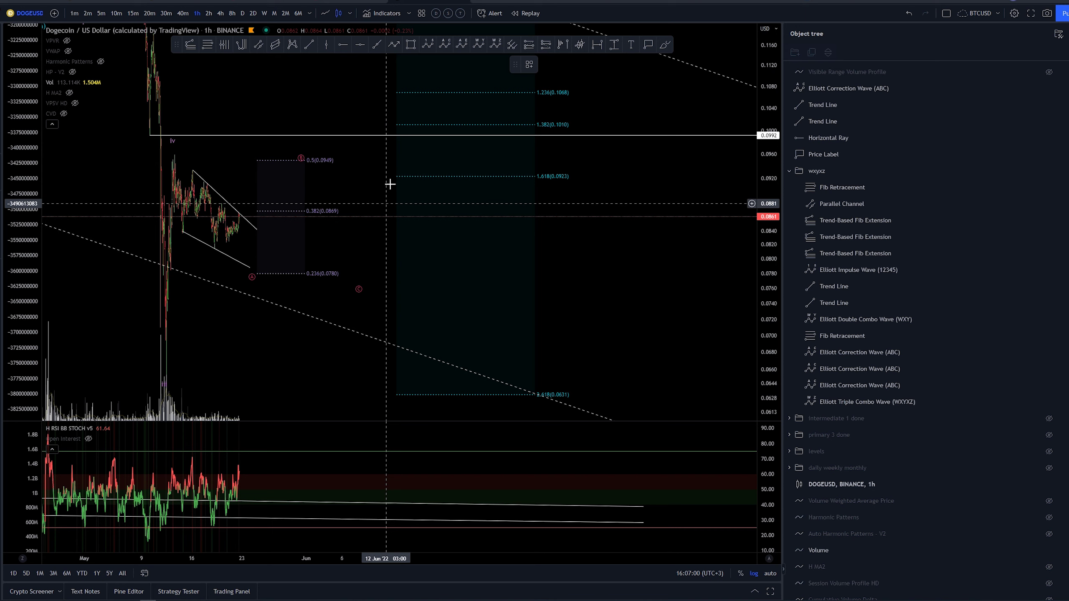
{"action": "mouse_move", "coordinate": [171, 141]}
{"action": "left_mouse_down"}
{"action": "mouse_move", "coordinate": [379, 94]}
{"action": "mouse_move", "coordinate": [395, 78]}
{"action": "left_mouse_up"}
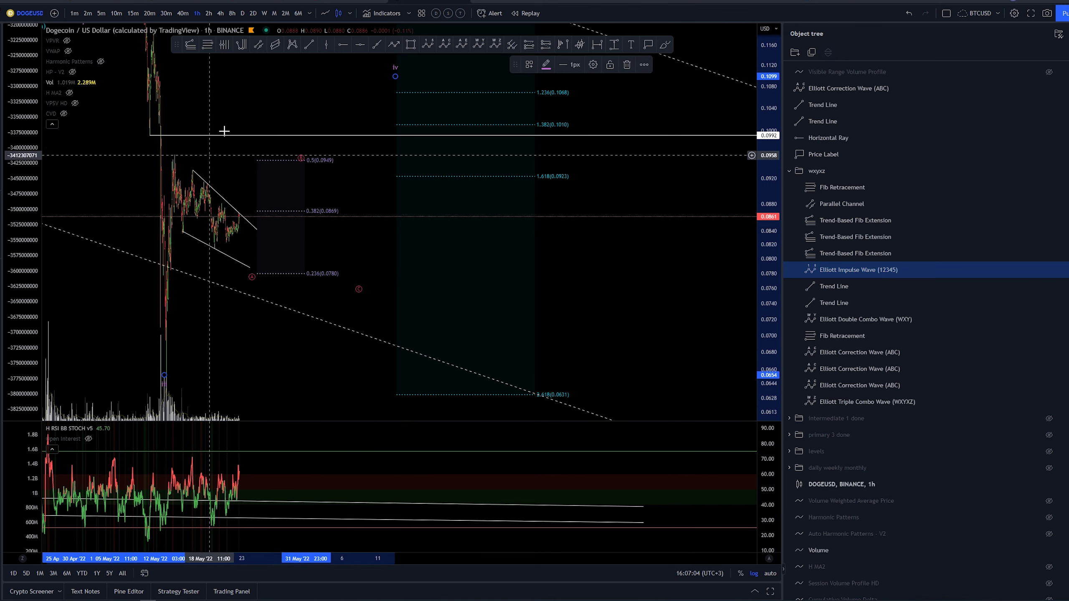
{"action": "left_click_drag", "start_coordinate": [353, 108], "coordinate": [569, 191]}
{"action": "scroll", "coordinate": [570, 192], "scroll_direction": "up", "scroll_amount": 1}
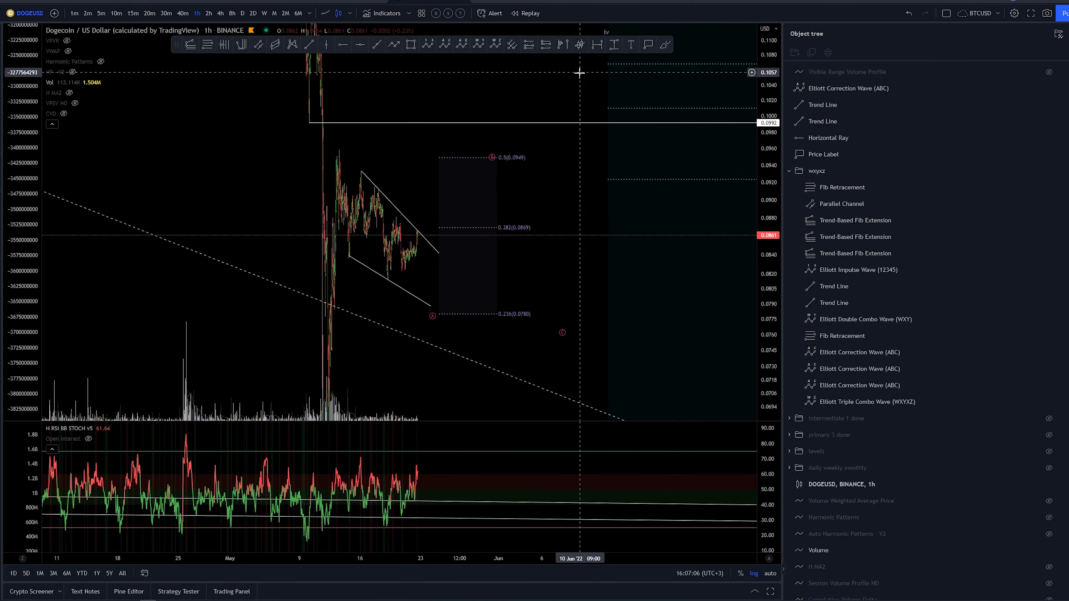
{"action": "left_click_drag", "start_coordinate": [580, 71], "coordinate": [320, 169]}
{"action": "key", "text": "ctrl+z"}
{"action": "left_click", "coordinate": [289, 172]}
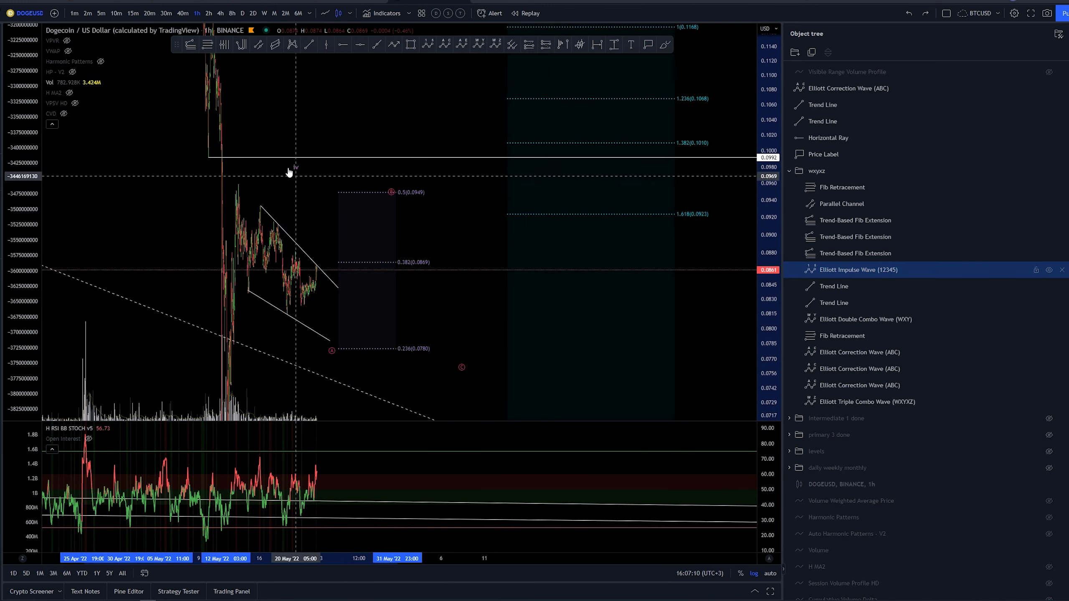
{"action": "left_click_drag", "start_coordinate": [239, 181], "coordinate": [188, 99]}
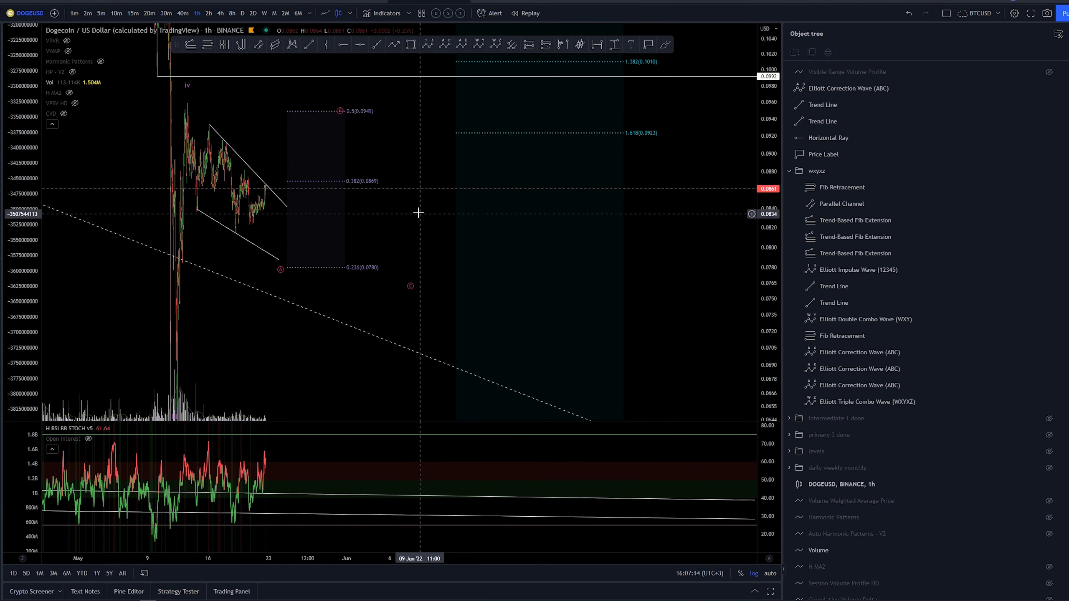
Draw a horizontal ray from the 16 May high at about 0.0932, apply the saved INVALIDATION style and recolour it pink
{"action": "left_click_drag", "start_coordinate": [418, 213], "coordinate": [489, 234]}
{"action": "scroll", "coordinate": [494, 238], "scroll_direction": "up", "scroll_amount": 2}
{"action": "left_click_drag", "start_coordinate": [420, 216], "coordinate": [434, 239]}
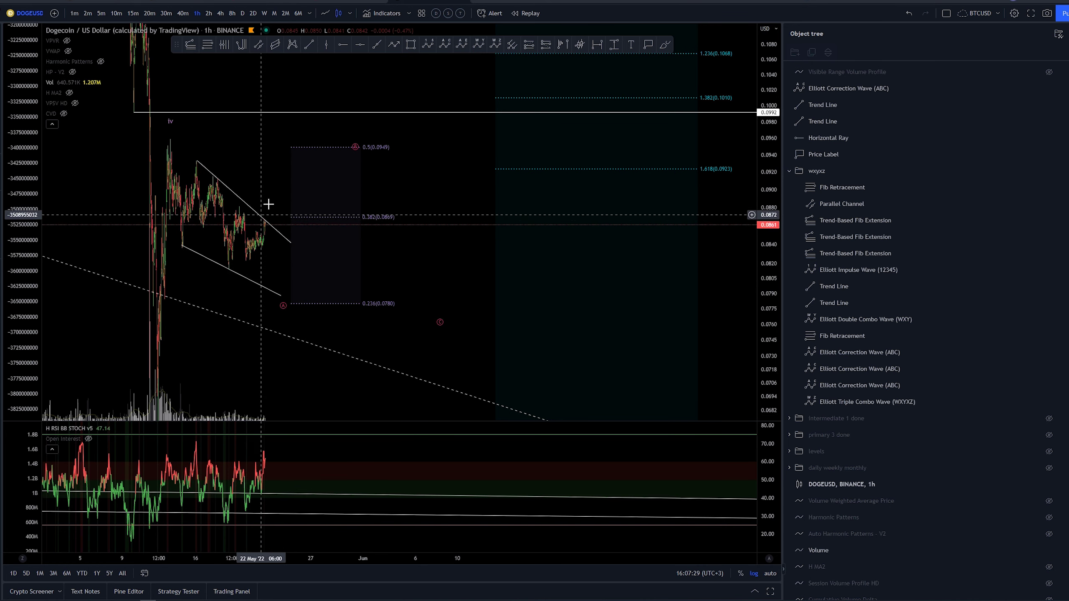
{"action": "left_click", "coordinate": [343, 44]}
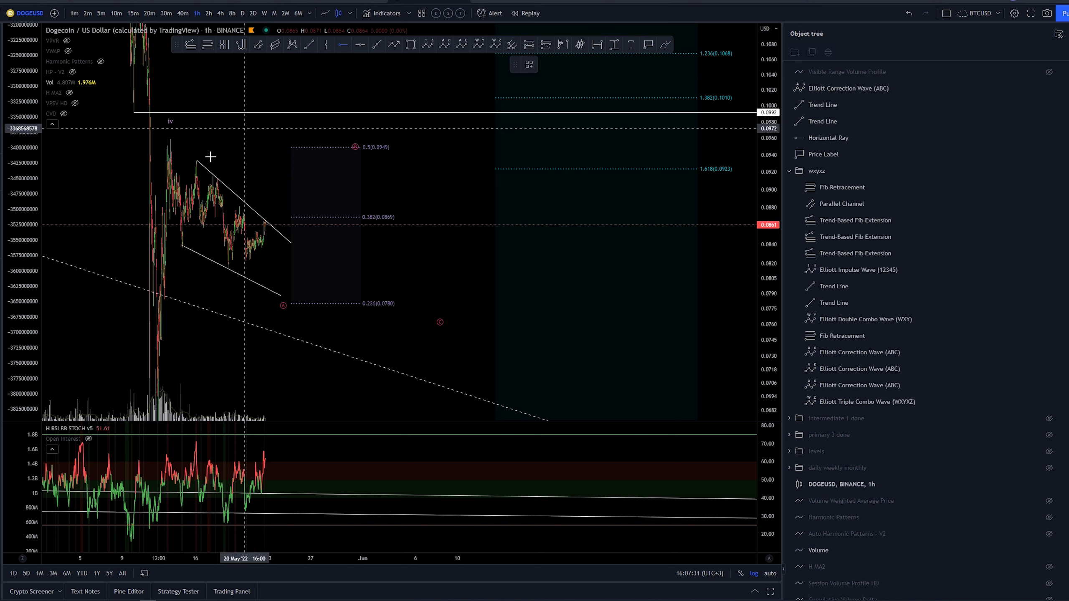
{"action": "left_click", "coordinate": [196, 159]}
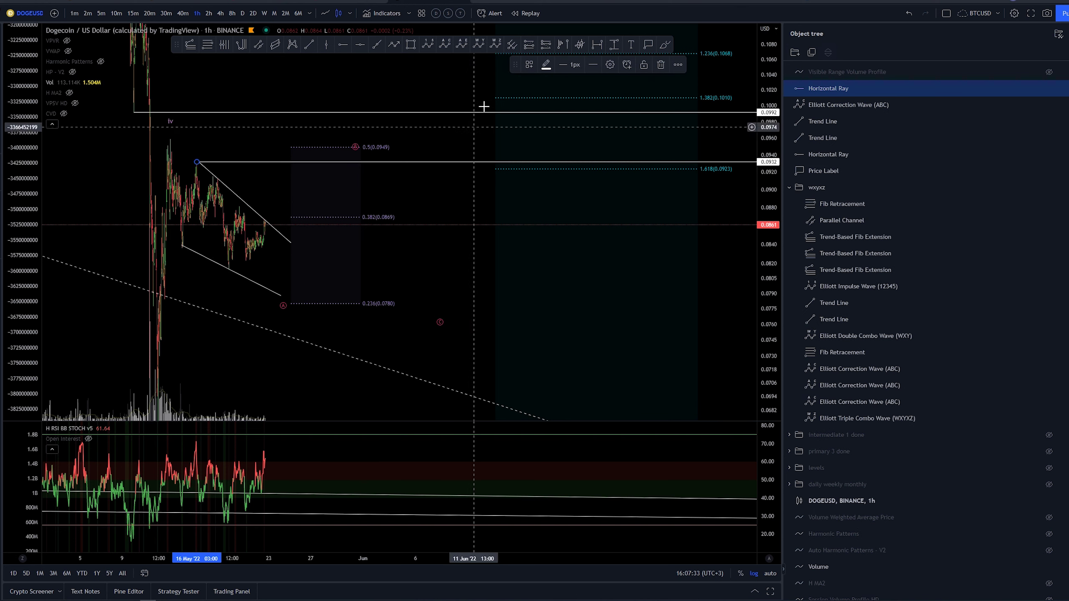
{"action": "left_click", "coordinate": [528, 65]}
{"action": "left_click", "coordinate": [532, 174]}
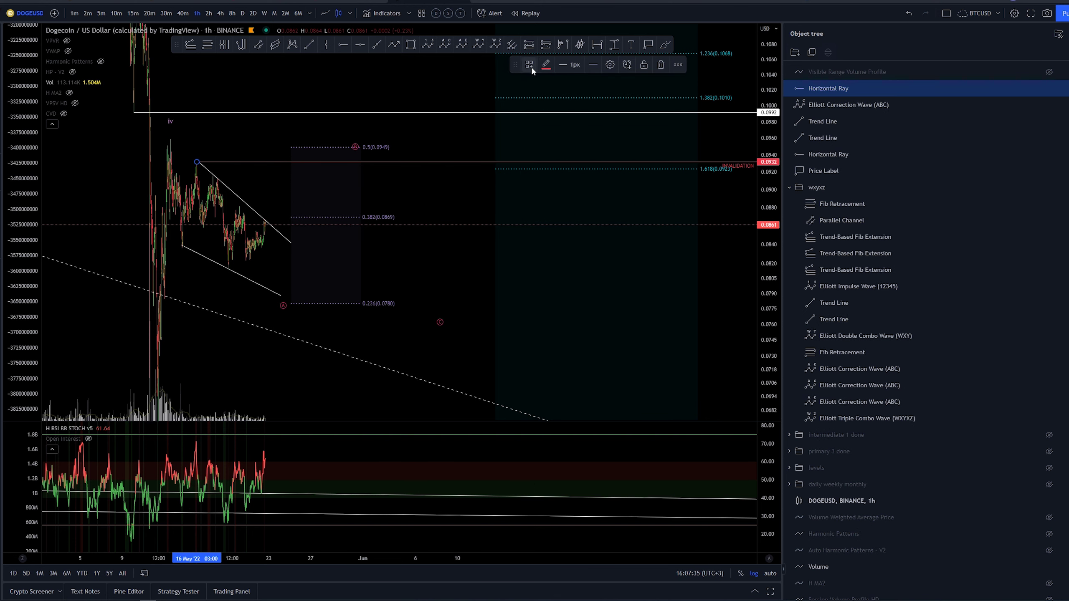
{"action": "left_click", "coordinate": [545, 64]}
{"action": "left_click", "coordinate": [636, 93]}
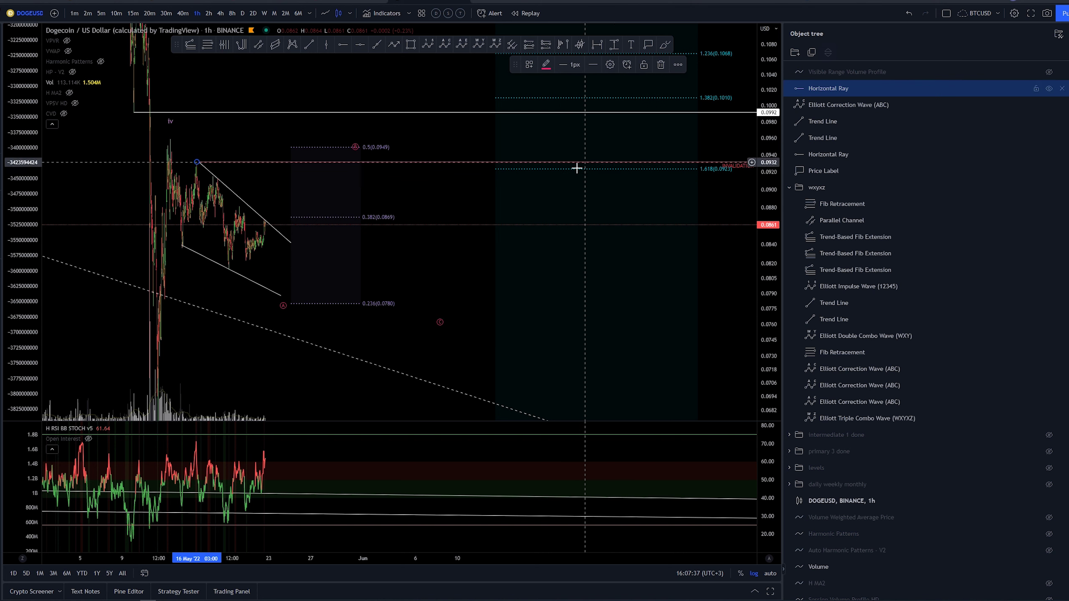
Place a price label reading 0.0932 on the invalidation ray, beyond the purple retracement zone
{"action": "left_click", "coordinate": [648, 44]}
{"action": "left_click", "coordinate": [399, 162]}
{"action": "left_click_drag", "start_coordinate": [434, 210], "coordinate": [411, 196]}
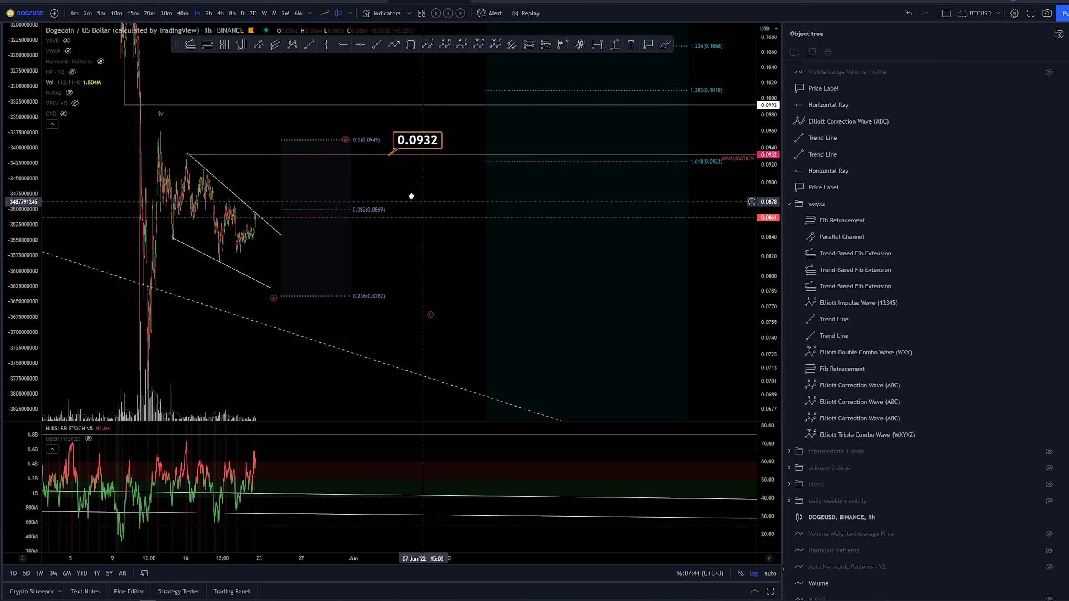
Place an Elliott impulse wave from about 0.0962 below wave iv, with points near 0.0833, 0.0947, 0.0811, 0.0870 and 0.0792
{"action": "scroll", "coordinate": [463, 202], "scroll_direction": "down", "scroll_amount": 5}
{"action": "left_click_drag", "start_coordinate": [564, 176], "coordinate": [516, 209]}
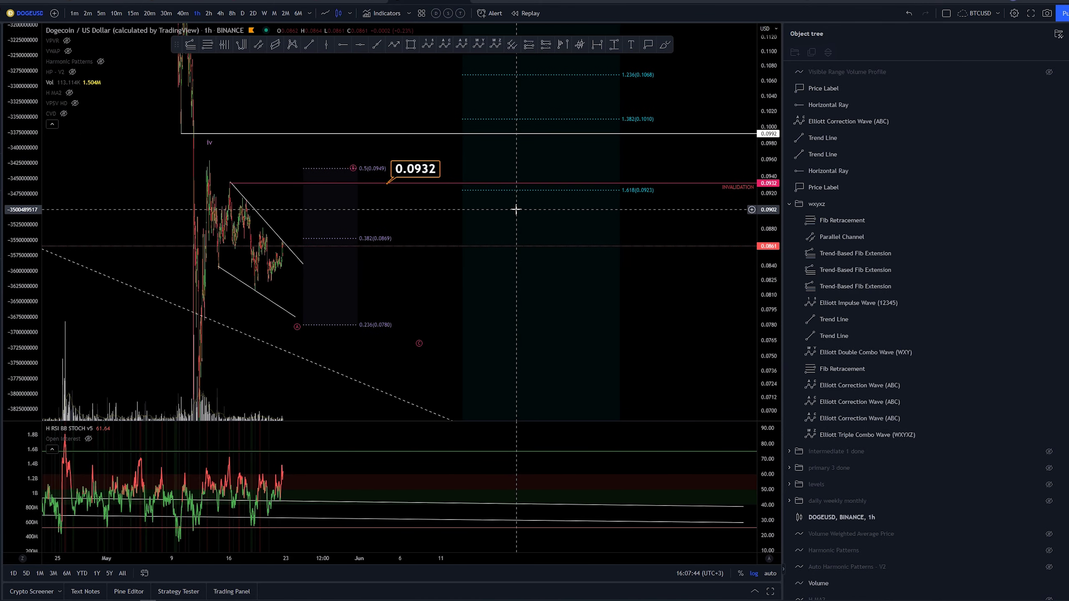
{"action": "left_click", "coordinate": [210, 158]}
{"action": "left_click", "coordinate": [218, 273]}
{"action": "left_click", "coordinate": [230, 171]}
{"action": "left_click", "coordinate": [252, 294]}
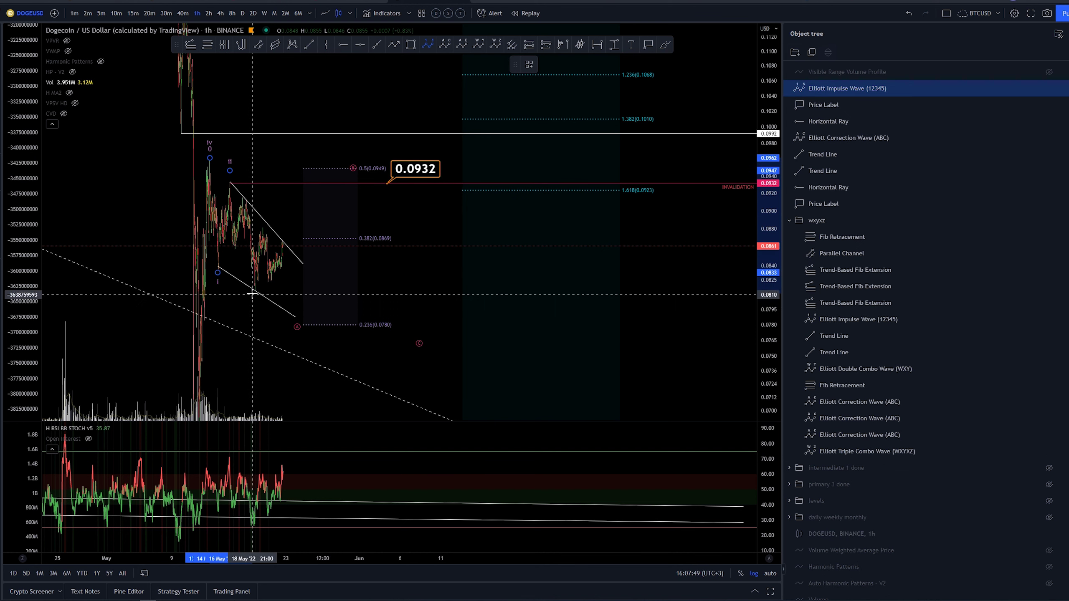
{"action": "left_click", "coordinate": [289, 312]}
Apply the saved 14. Submicro template to the new five-wave impulse inside the converging trend lines
{"action": "left_click", "coordinate": [530, 65]}
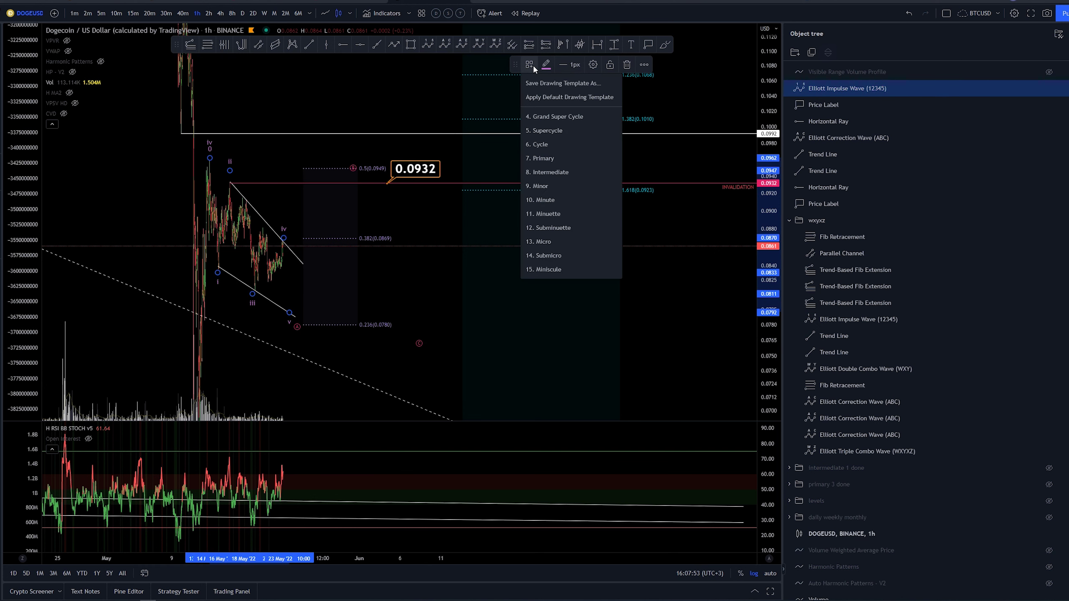
{"action": "left_click", "coordinate": [545, 256]}
{"action": "scroll", "coordinate": [551, 292], "scroll_direction": "down", "scroll_amount": 3}
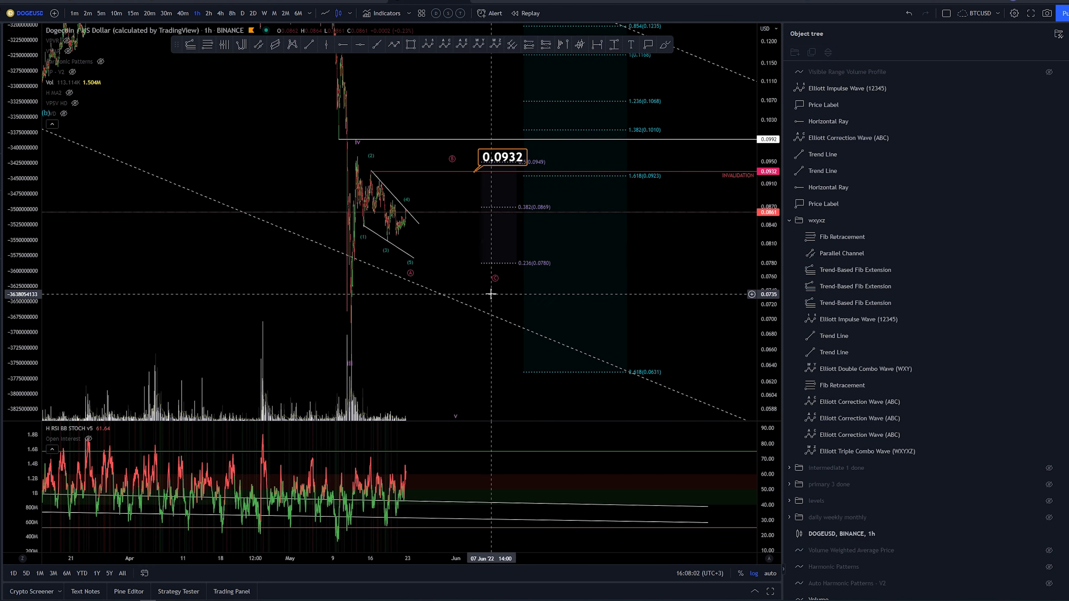